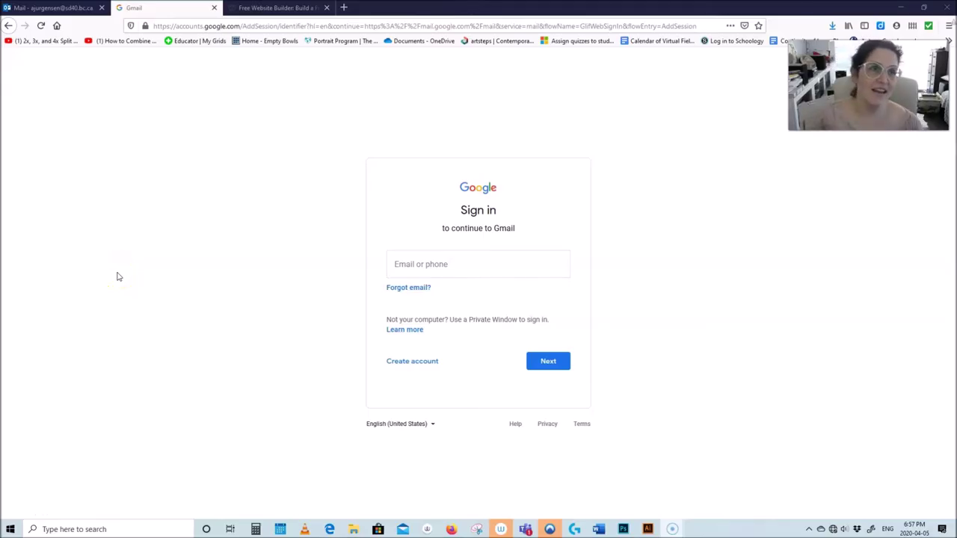
- Begin at the Google sign-in page and dismiss the saved-login suggestions
click(131, 267)
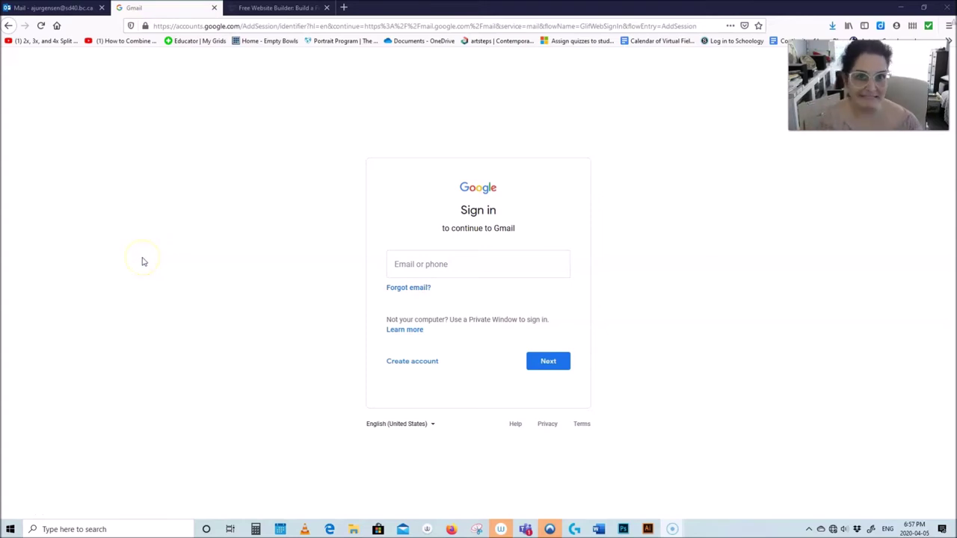
click(456, 261)
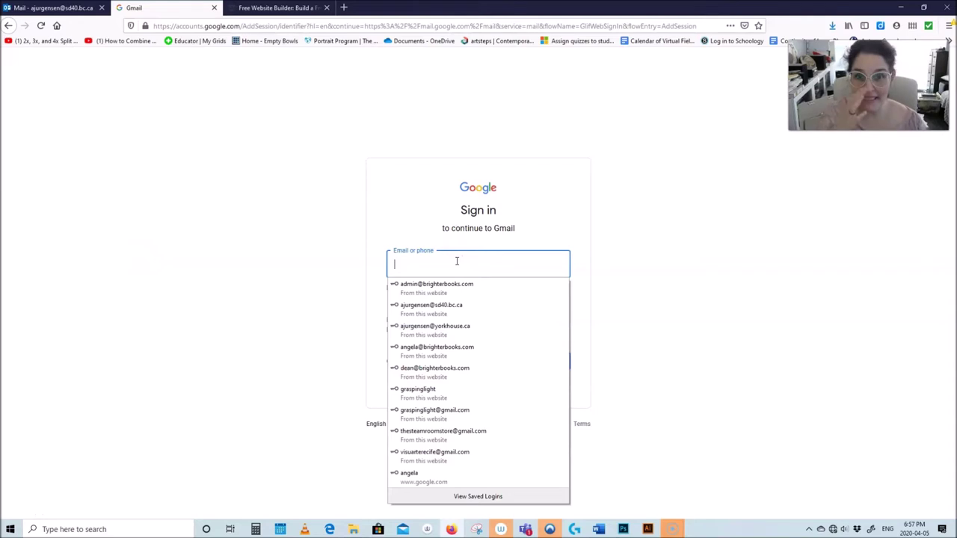
click(626, 205)
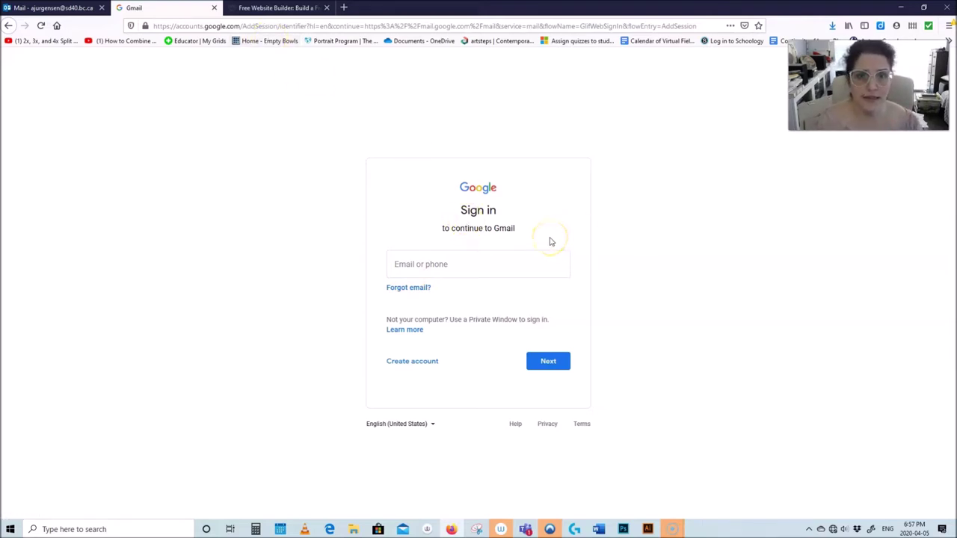
- Start a personal Google account and enter the first name, last name and username
click(421, 363)
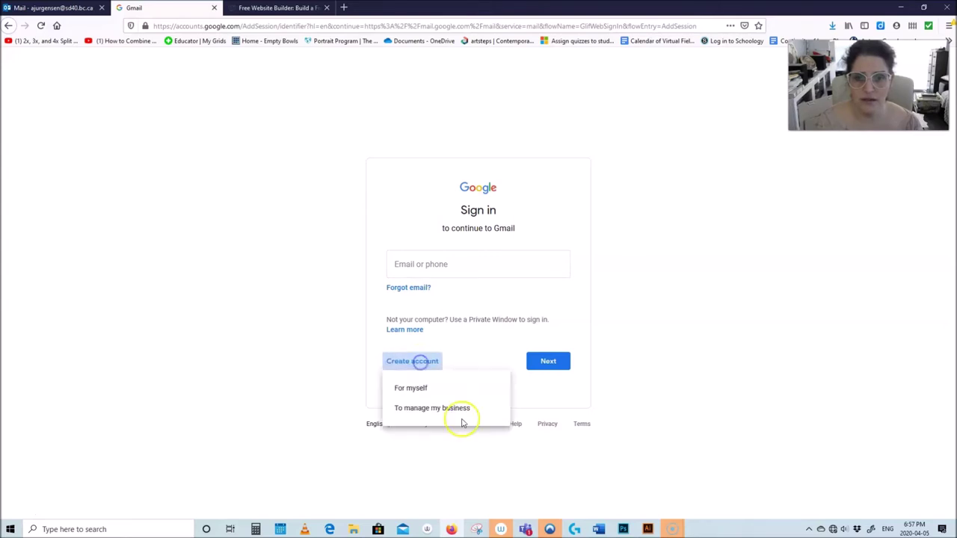
click(415, 389)
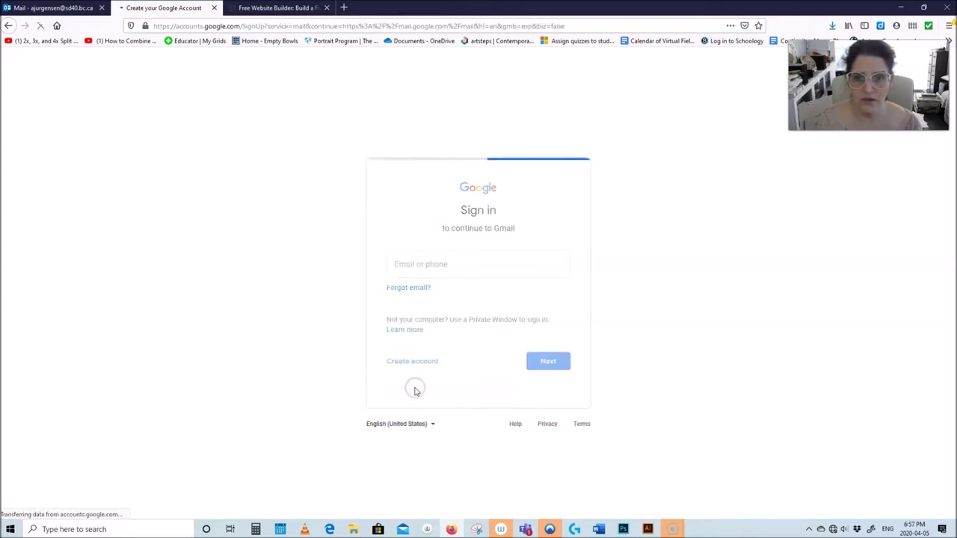
click(346, 248)
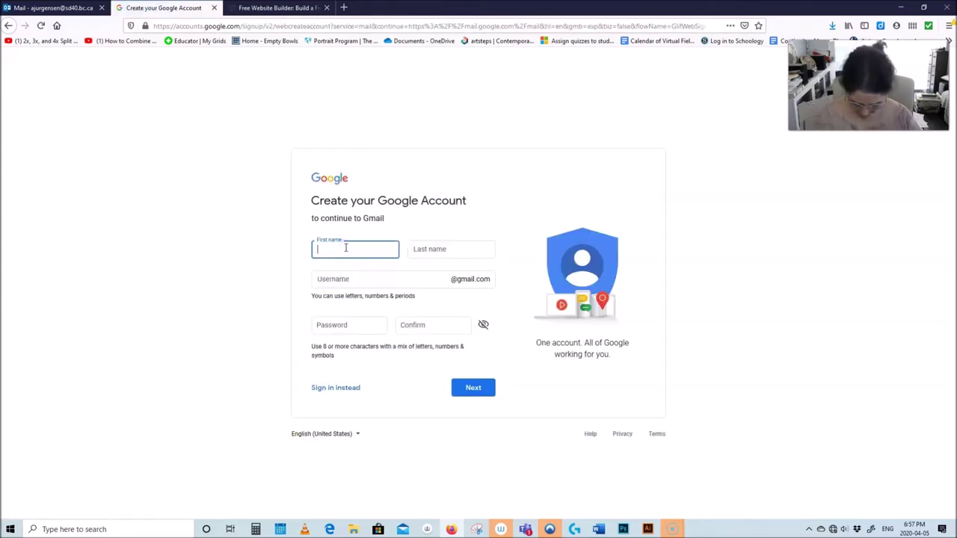
click(438, 248)
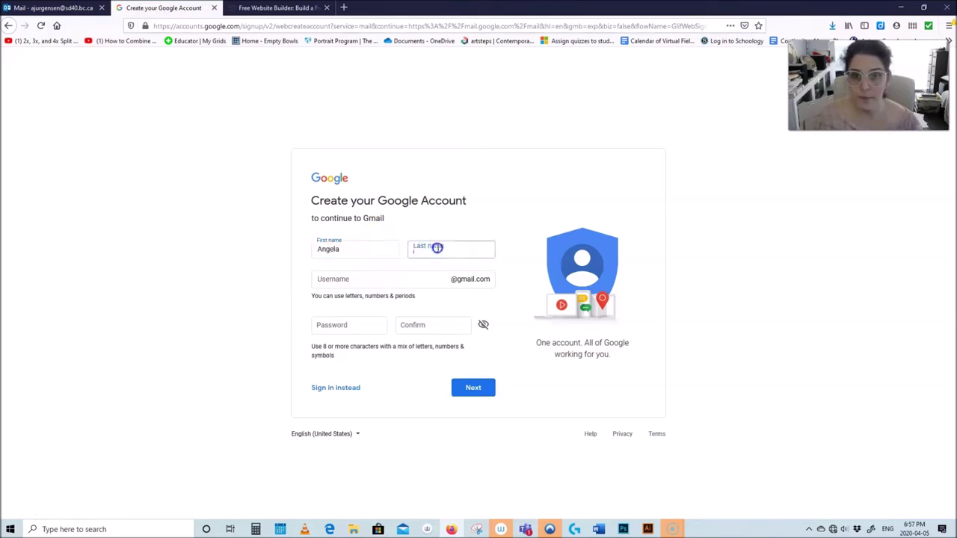
text(Jurgensen)
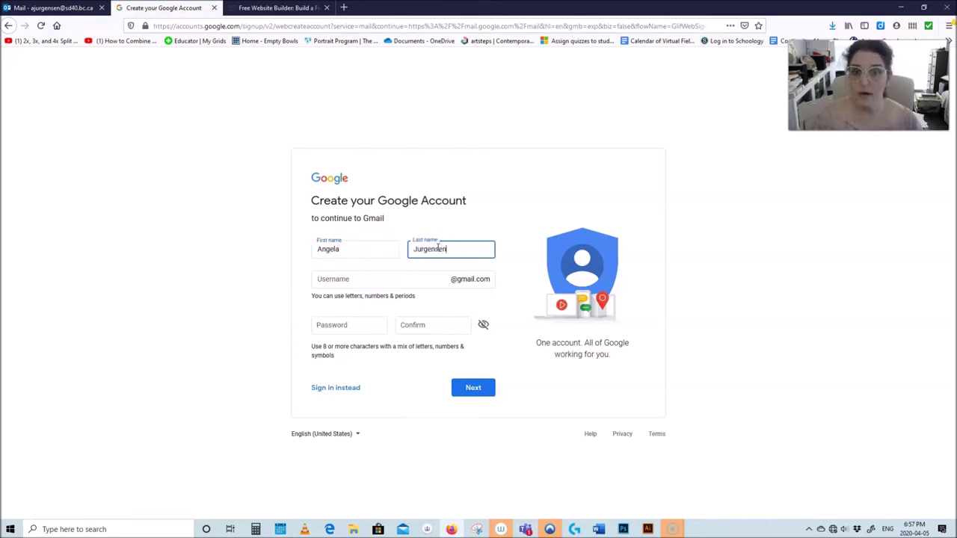
click(396, 279)
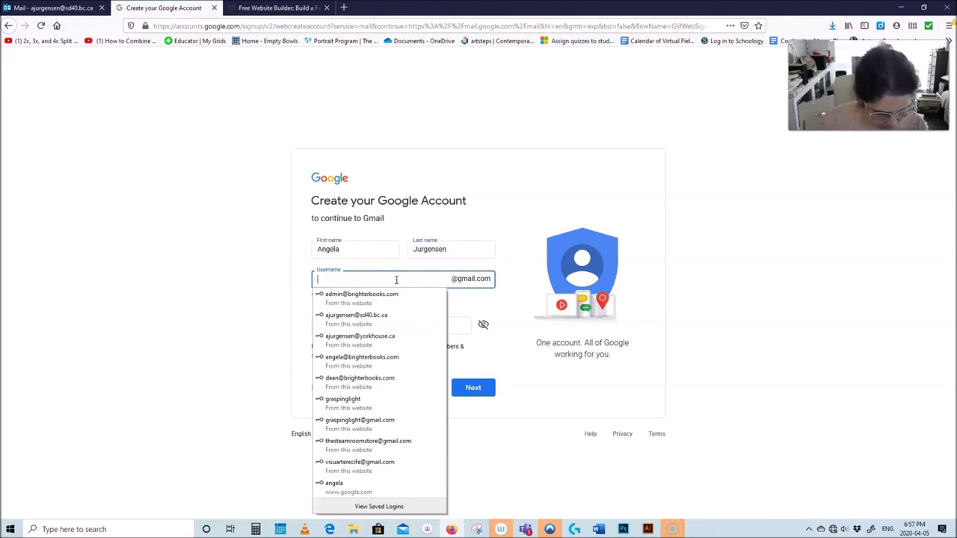
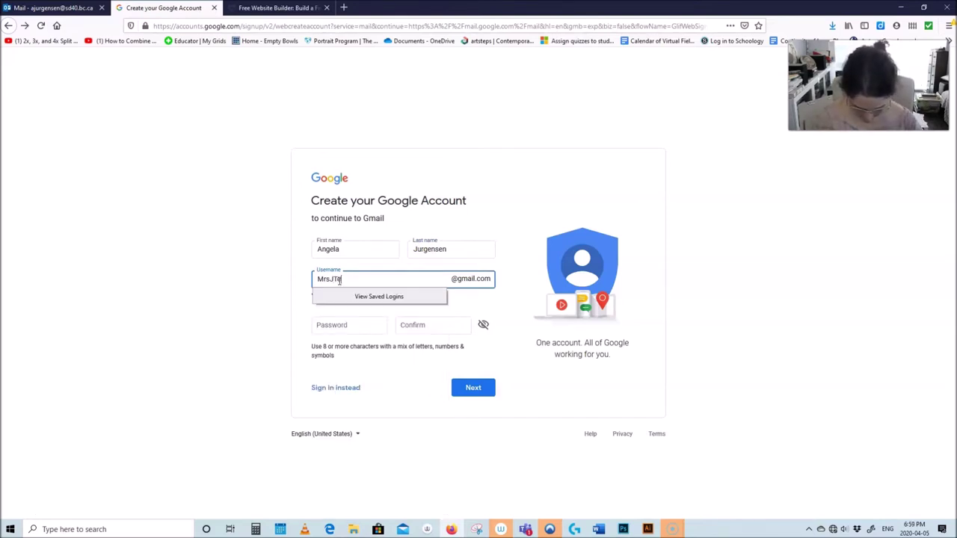
- Enter and confirm the account password, then submit the form
click(277, 291)
click(347, 326)
text(••)
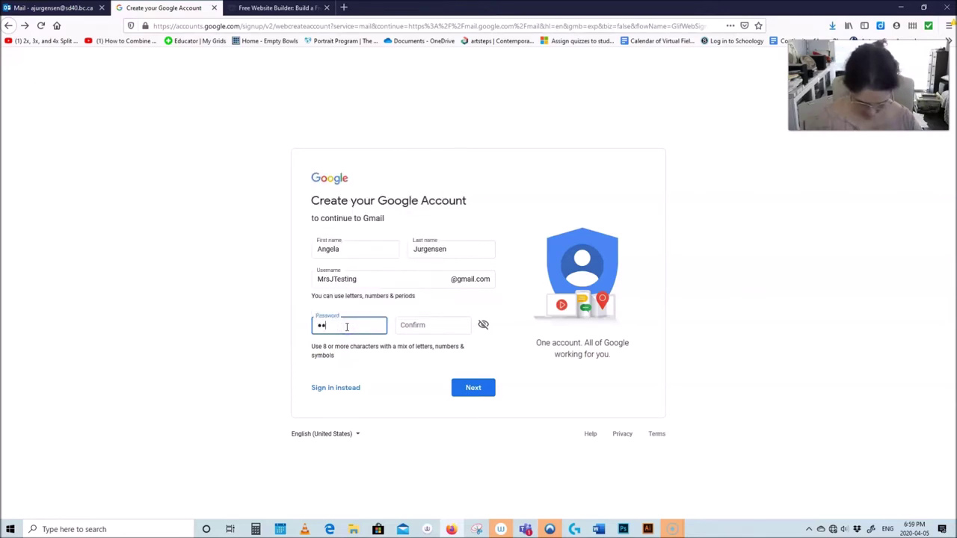
click(421, 322)
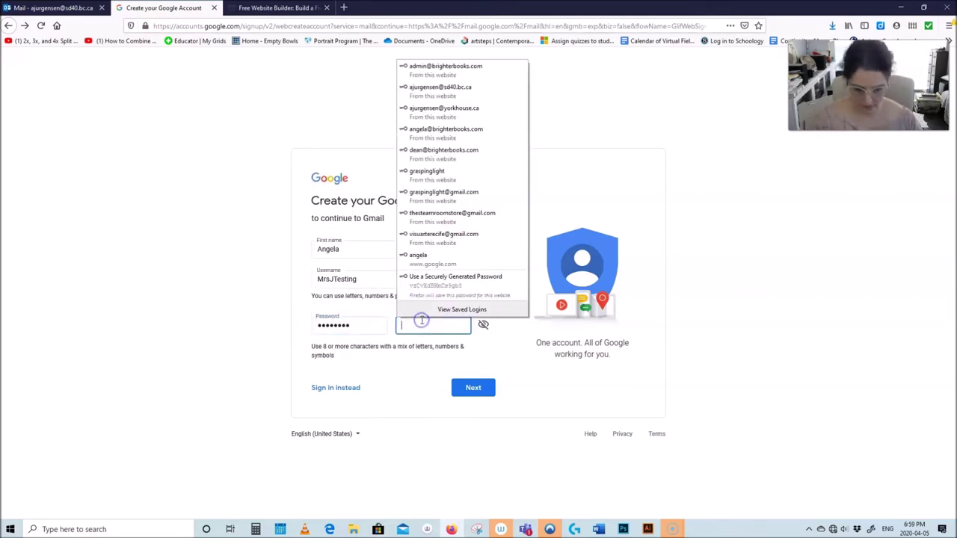
text(•••)
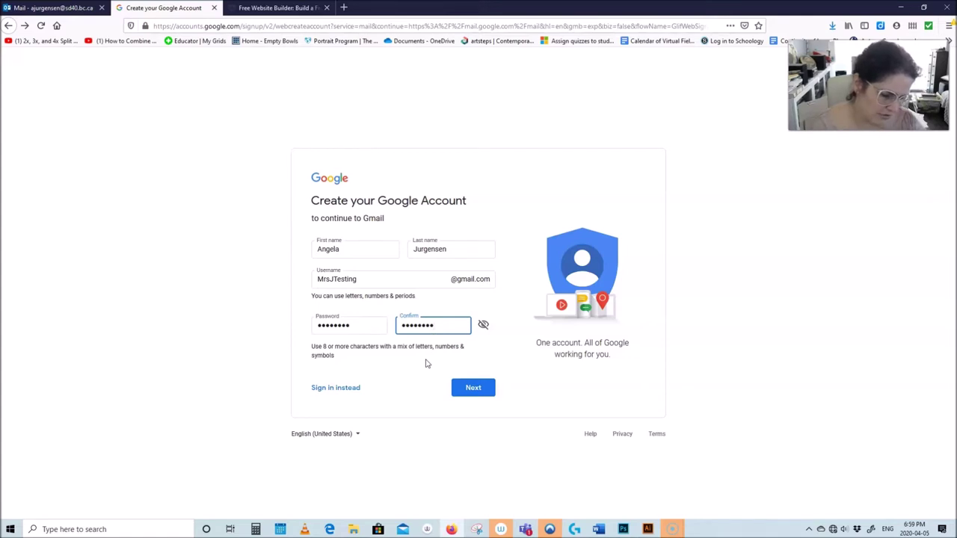
click(420, 356)
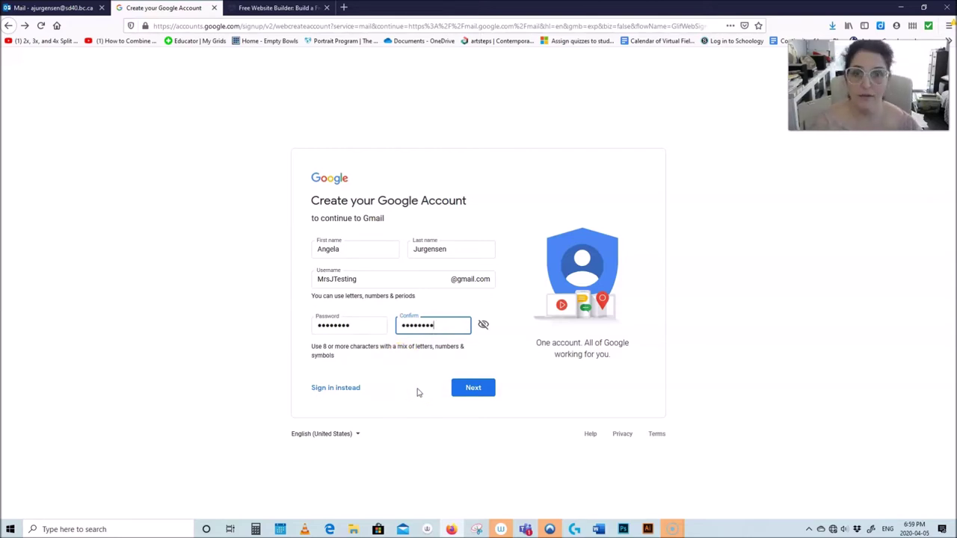
click(482, 390)
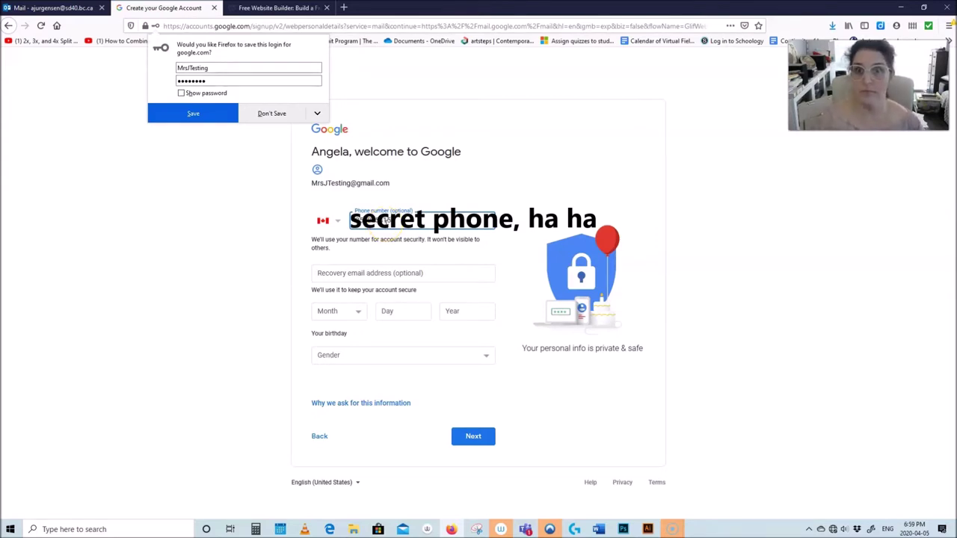
- Give a January birthday with the birth year, choose Rather not say for gender, and submit
click(411, 275)
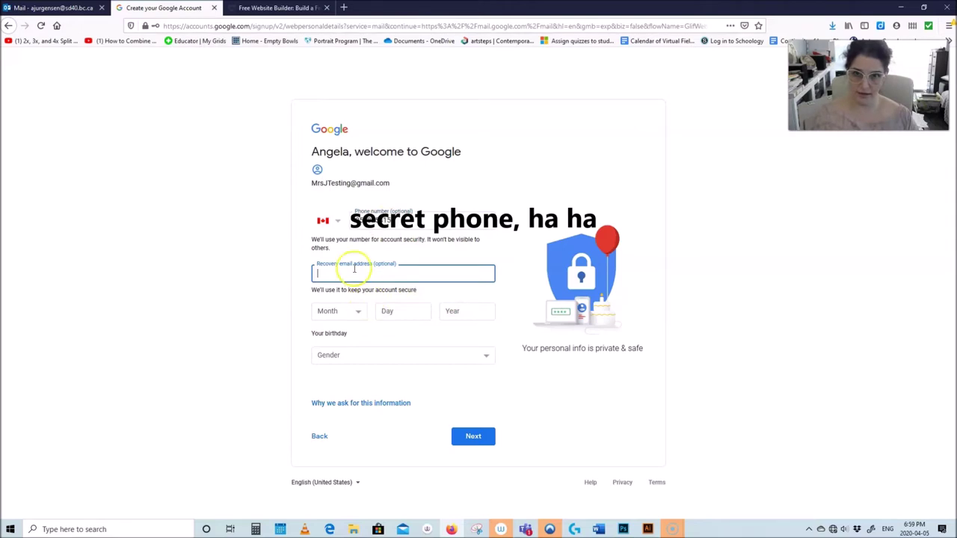
click(360, 312)
click(352, 324)
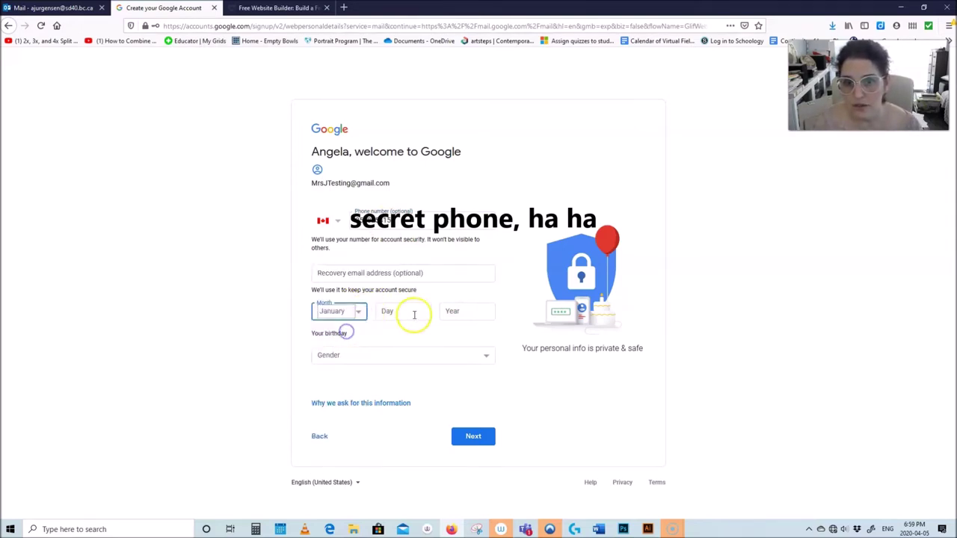
click(415, 314)
click(465, 310)
text(1992)
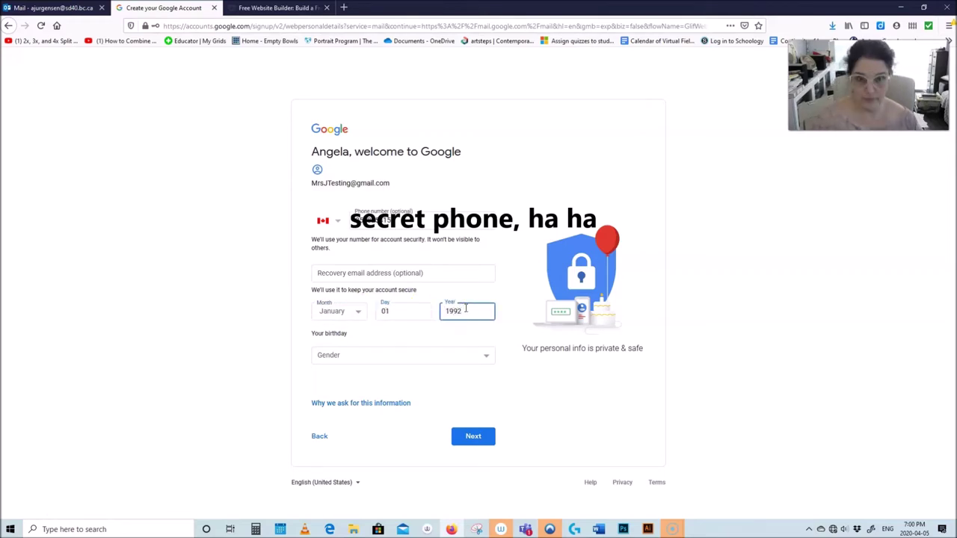
click(486, 356)
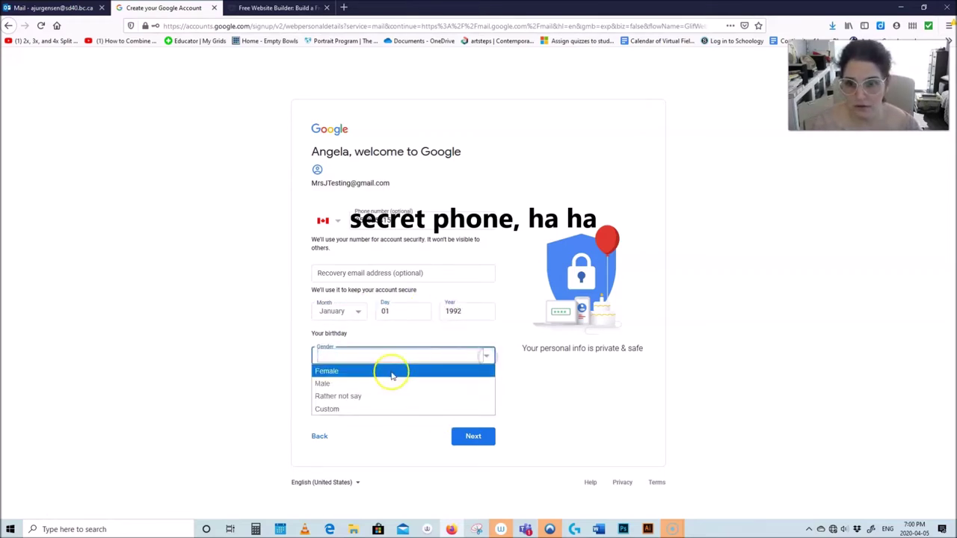
click(352, 395)
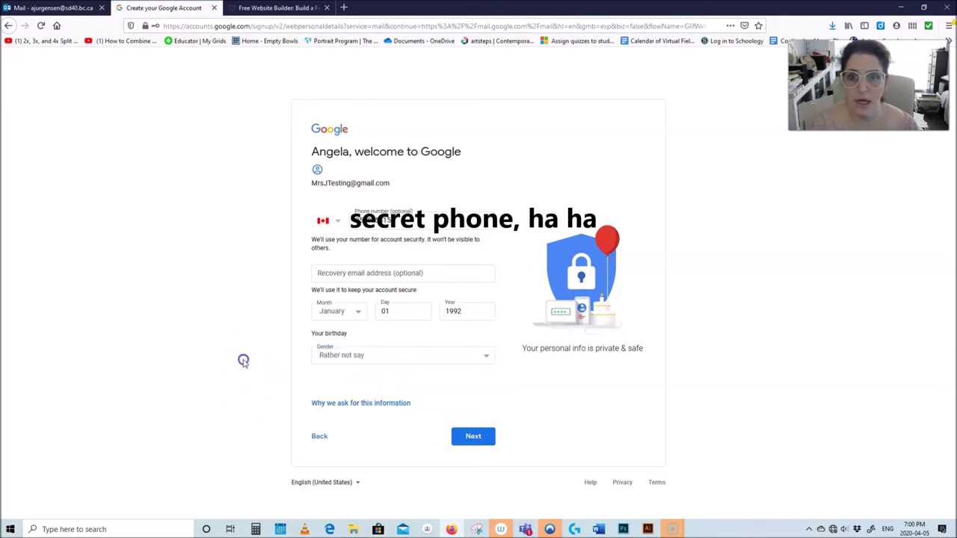
click(473, 441)
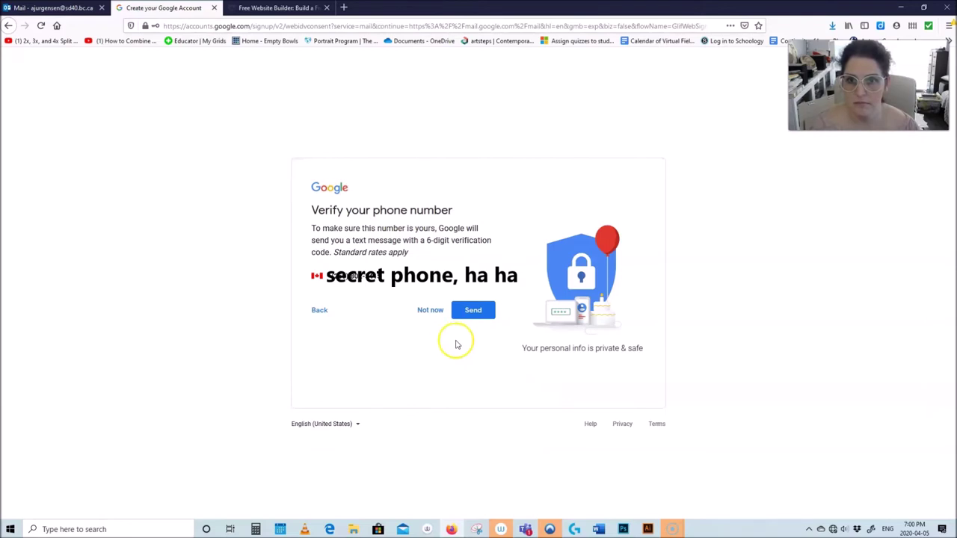
- Have a verification code texted to the phone and enter it to verify
click(477, 317)
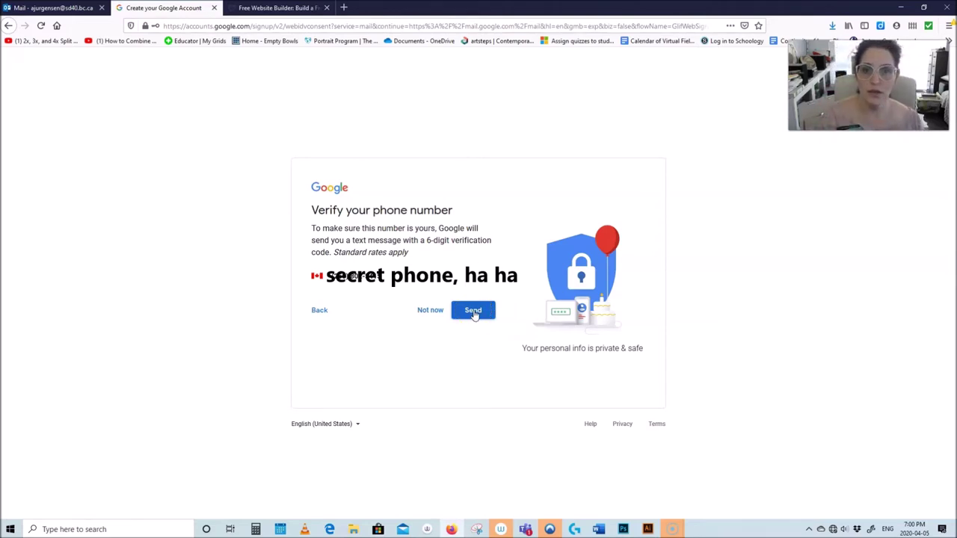
click(473, 314)
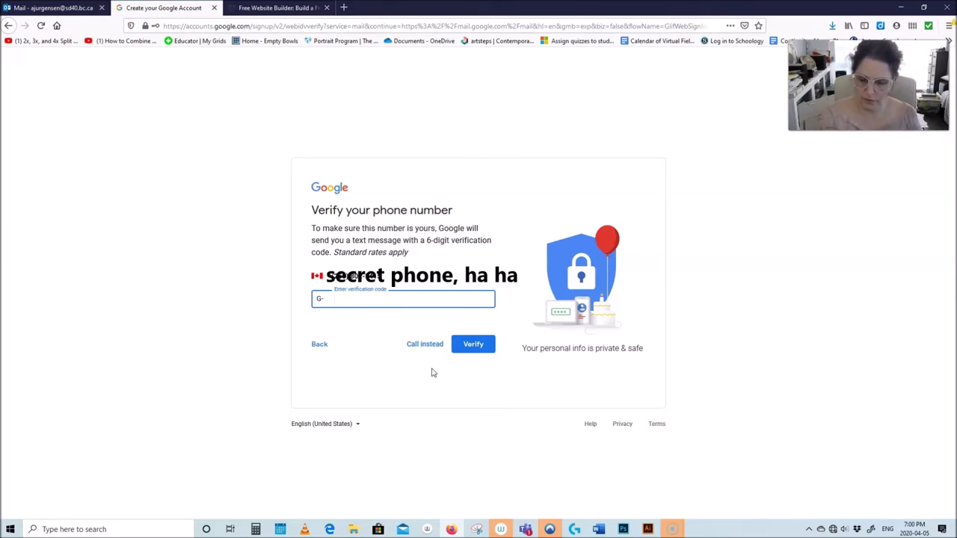
click(374, 313)
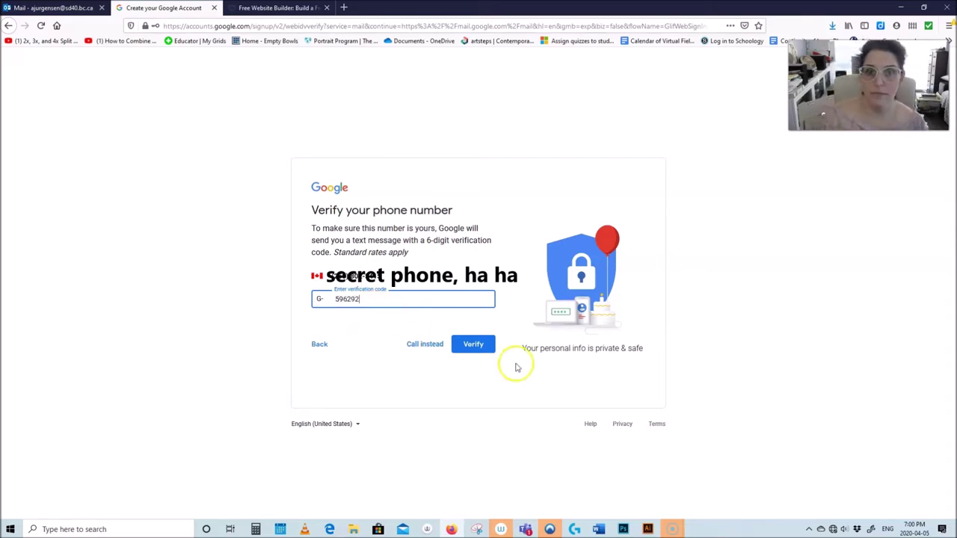
click(473, 345)
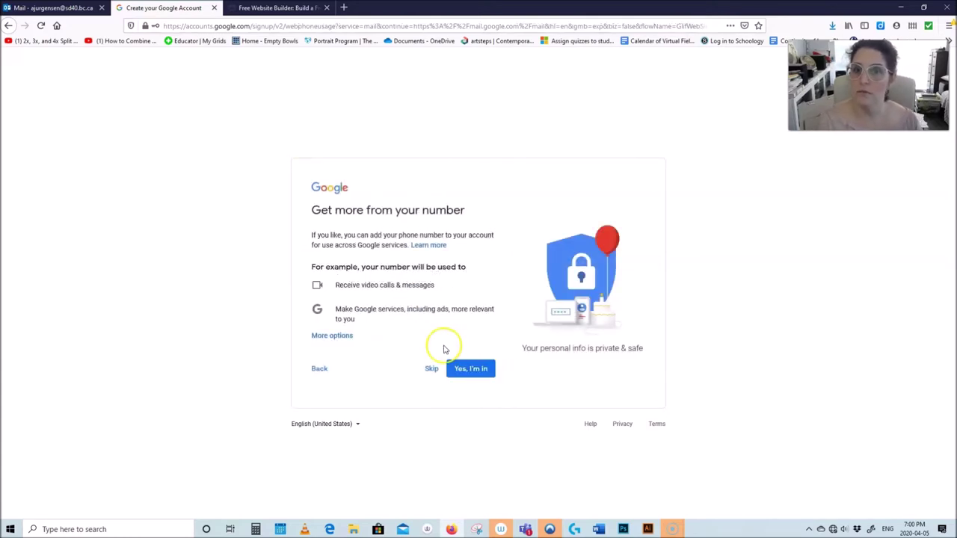
- Accept the extra phone-number uses and agree to the privacy terms to create the account
click(476, 371)
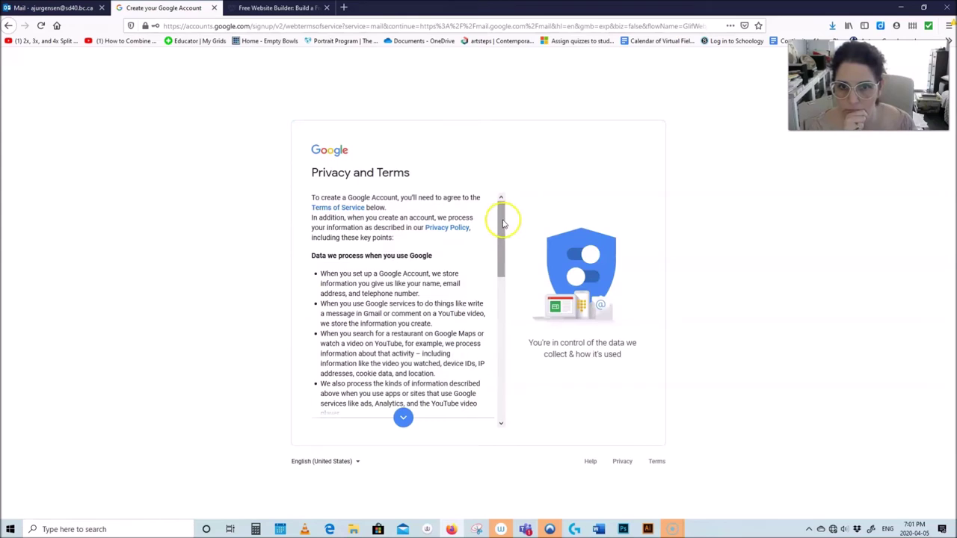
drag(503, 223, 506, 397)
click(475, 418)
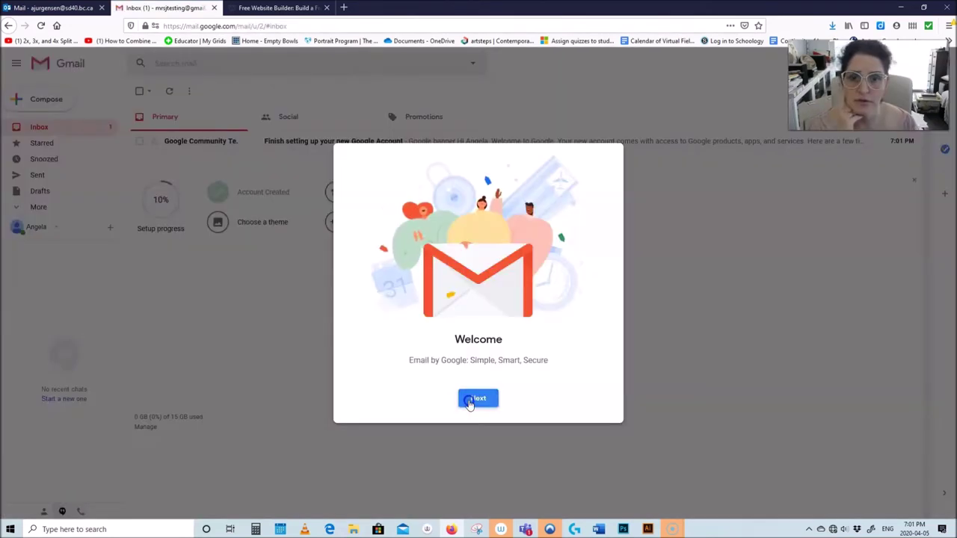
- Dismiss the Gmail welcome dialogs, keeping the suggested inbox view, and return to Weebly
click(470, 402)
click(477, 399)
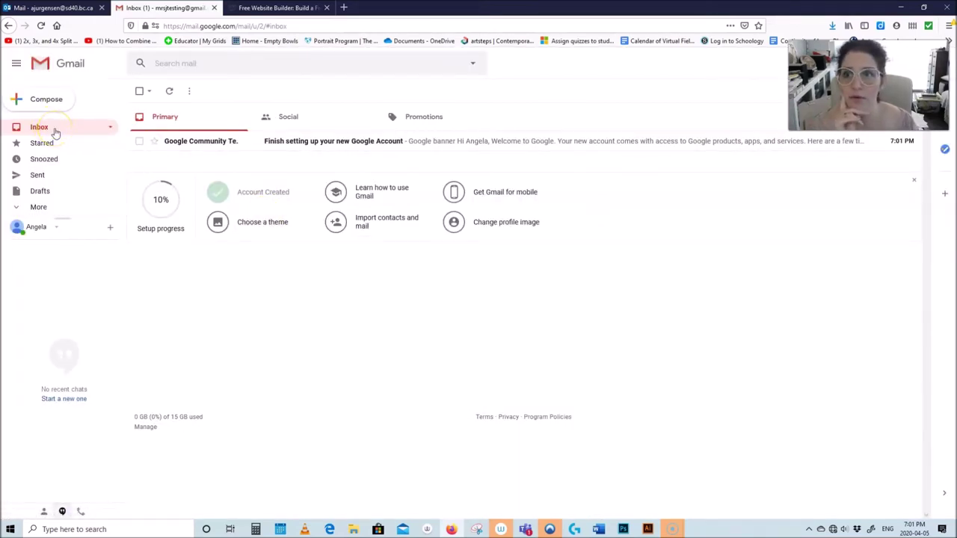
click(271, 7)
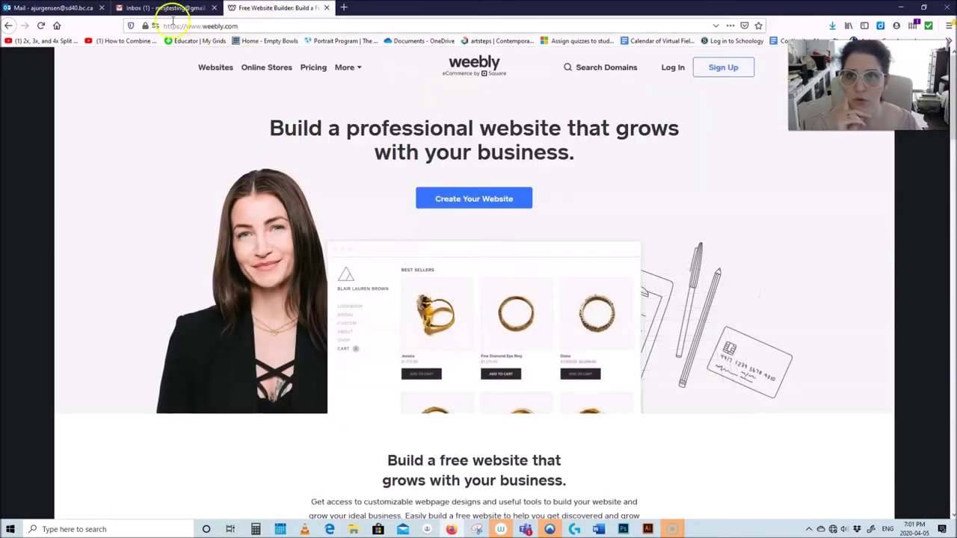
- Start a Weebly sign-up and enter the account holder's first and last name
click(191, 26)
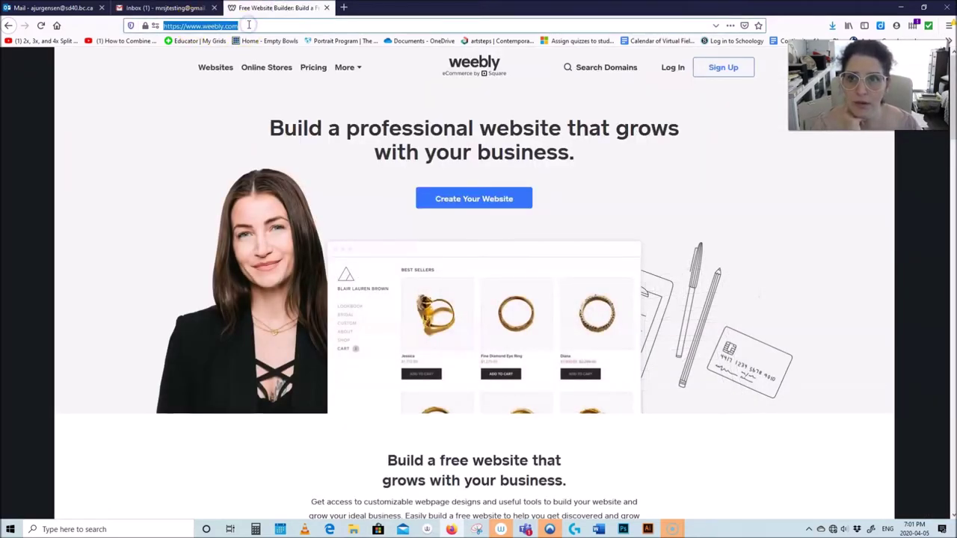
click(246, 25)
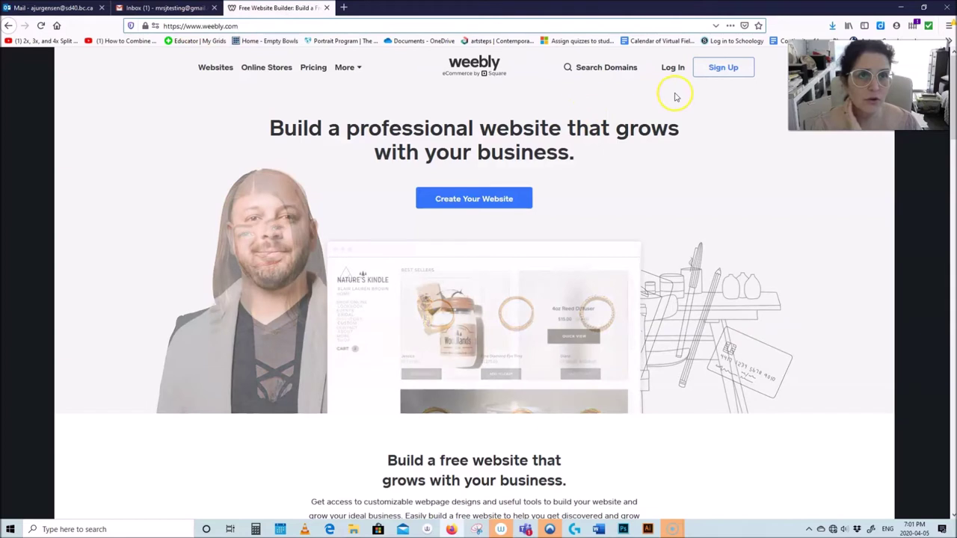
click(725, 69)
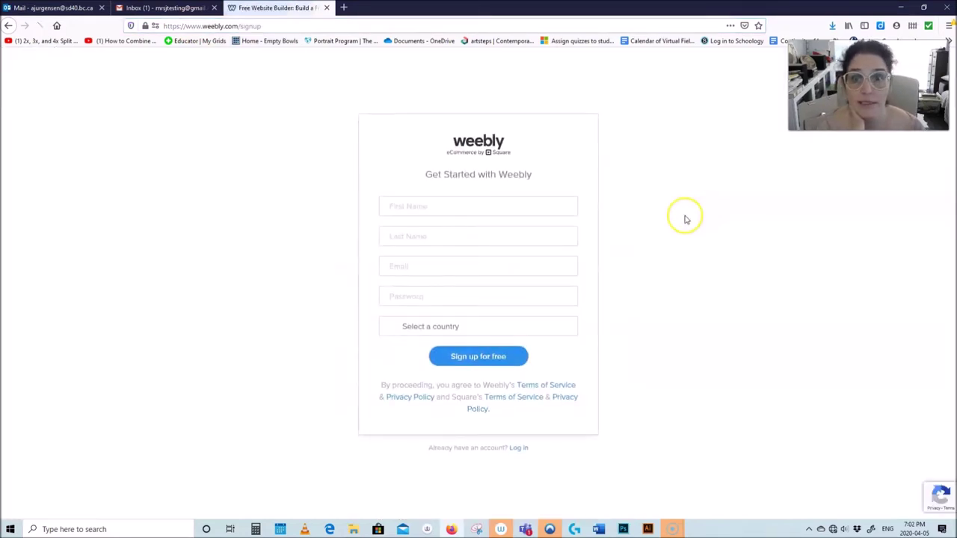
click(469, 205)
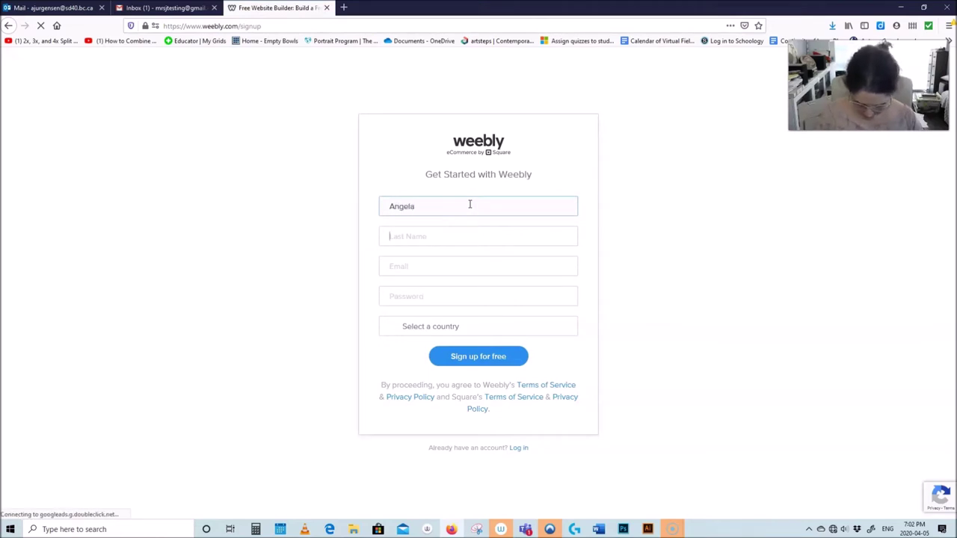
key(Tab)
- Fill in the e-mail and password, choose Canada, submit, and let the browser save the login
click(439, 263)
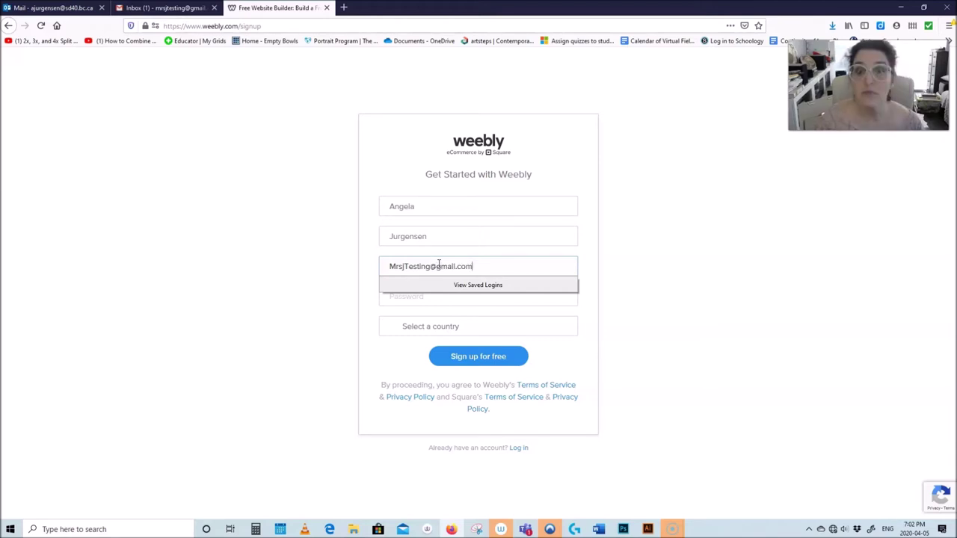
click(431, 299)
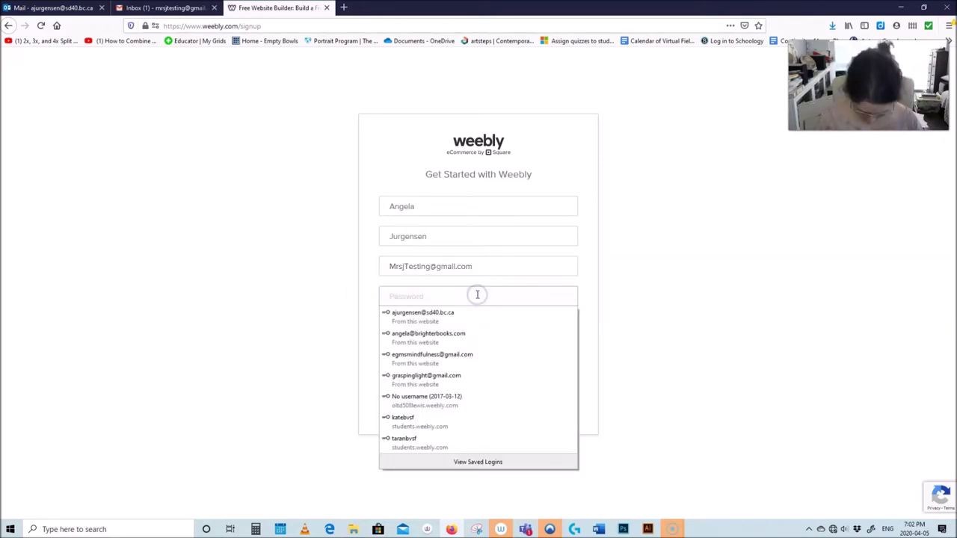
text(••)
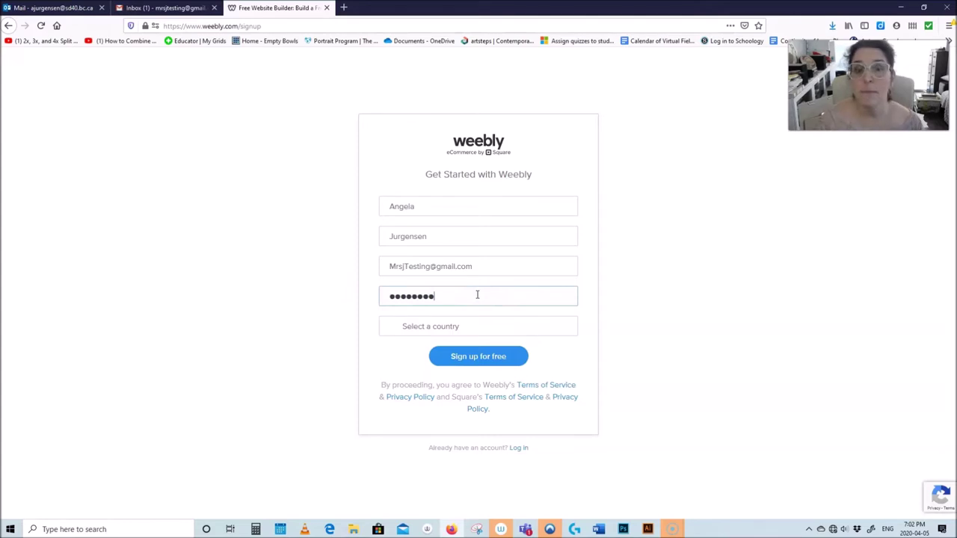
click(461, 294)
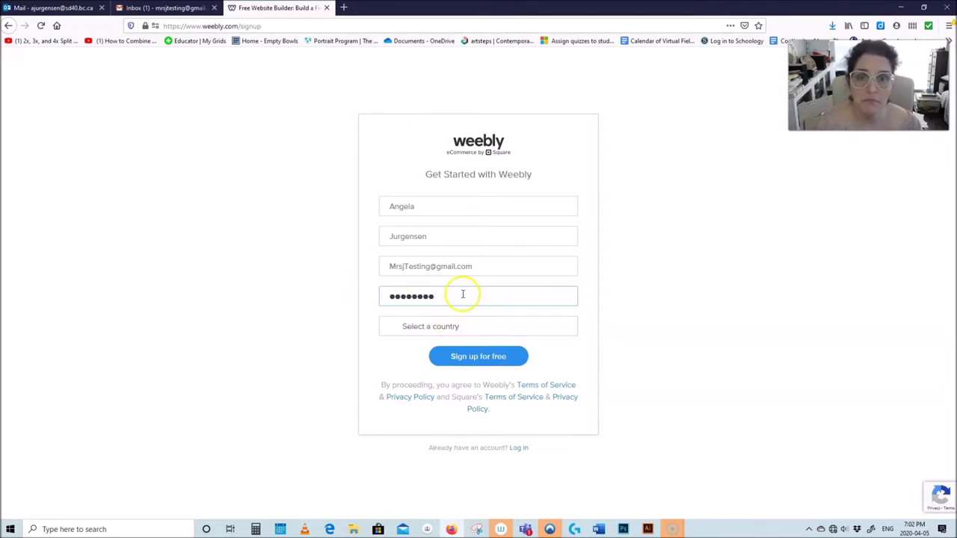
click(452, 327)
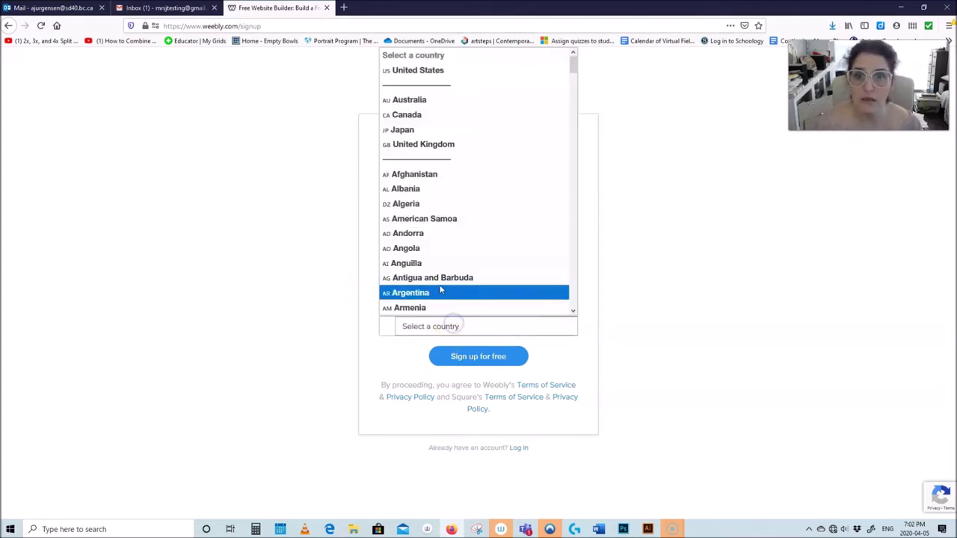
click(413, 116)
click(474, 357)
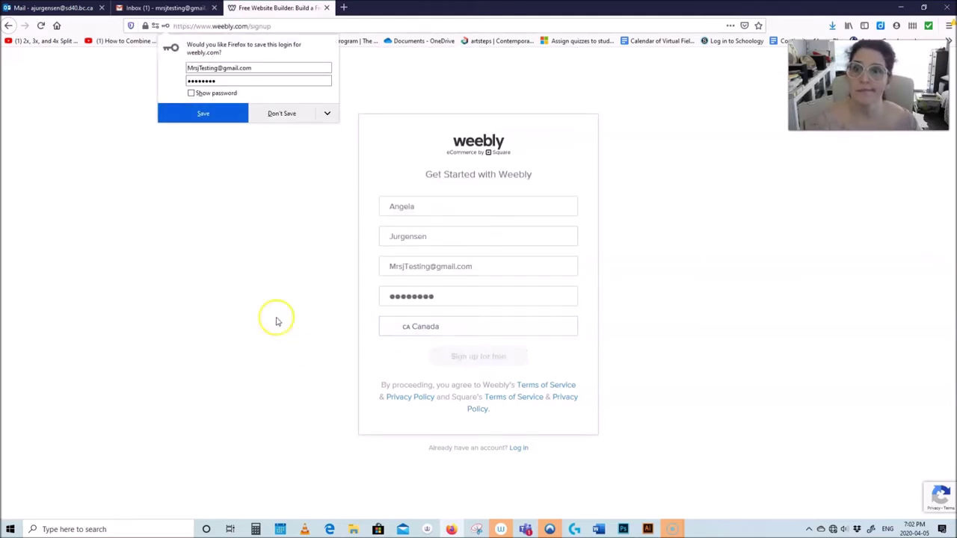
click(208, 113)
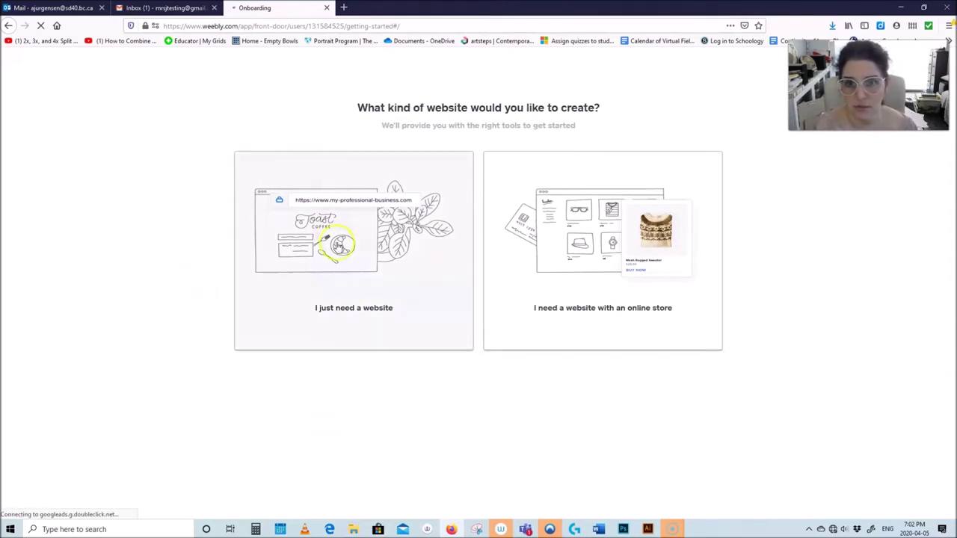
- Choose 'I just need a website', preview the Modus Operandi portfolio theme, and start editing with it
click(338, 246)
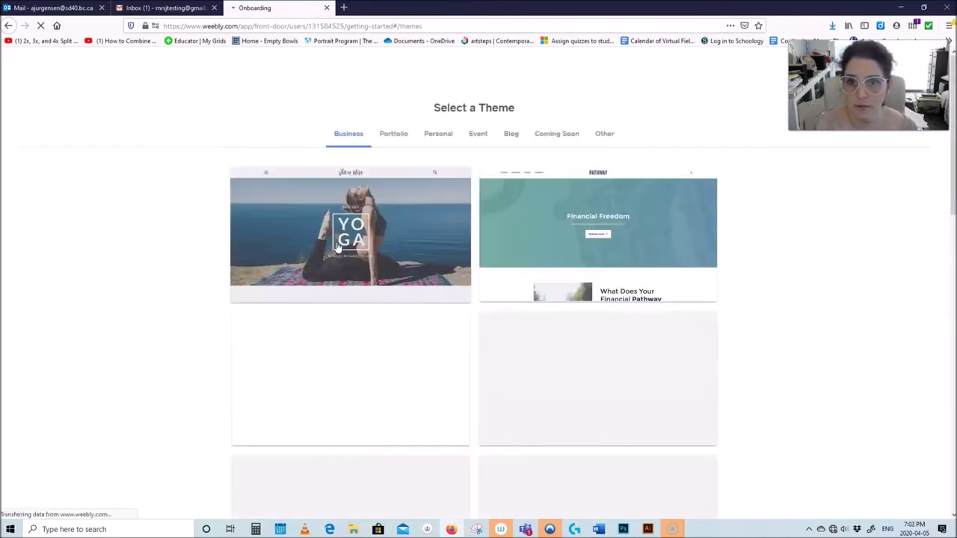
click(394, 133)
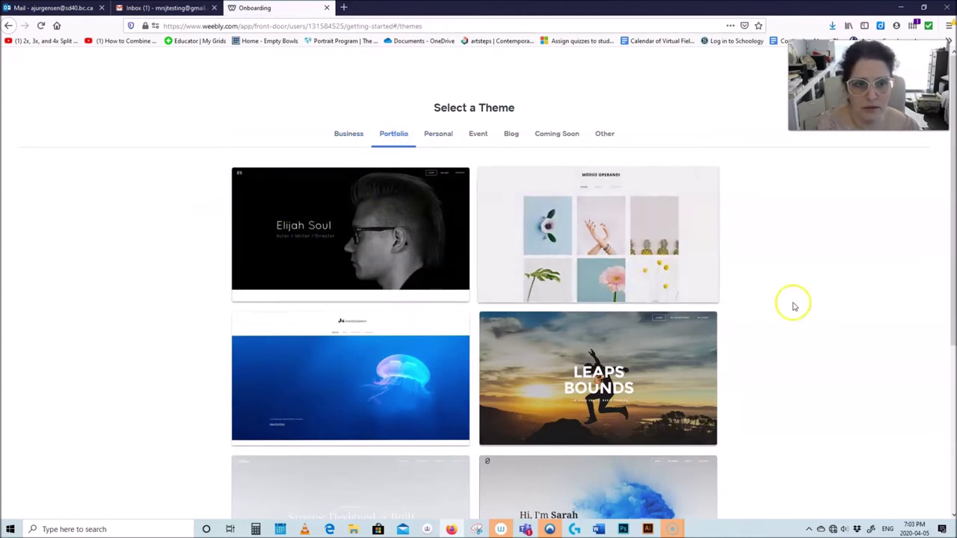
scroll(801, 305, down, 4)
scroll(800, 305, up, 4)
scroll(800, 303, down, 3)
scroll(799, 307, up, 3)
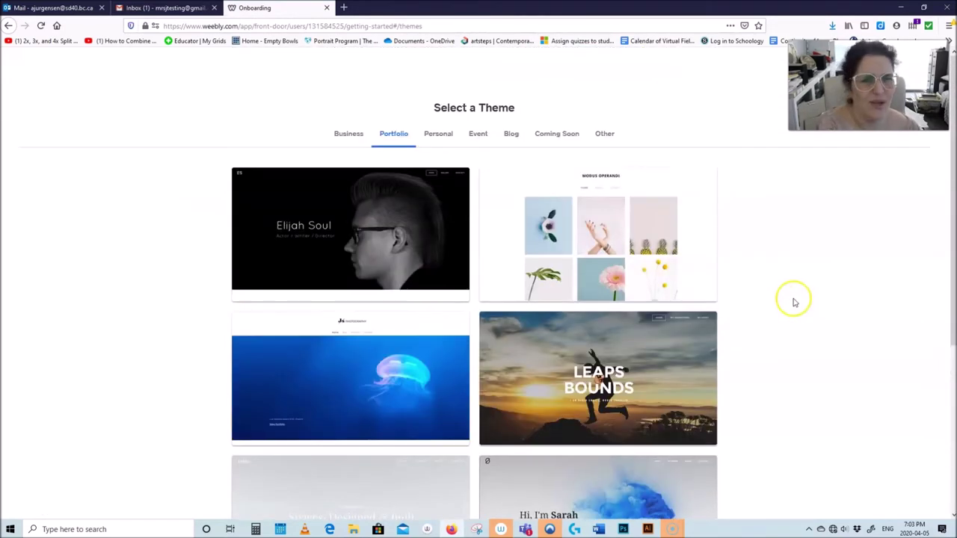
click(714, 229)
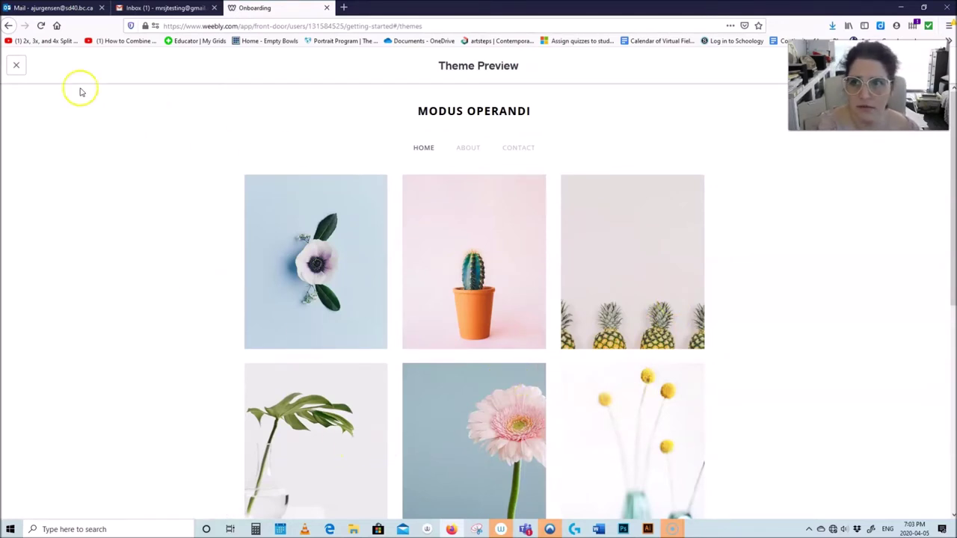
click(16, 65)
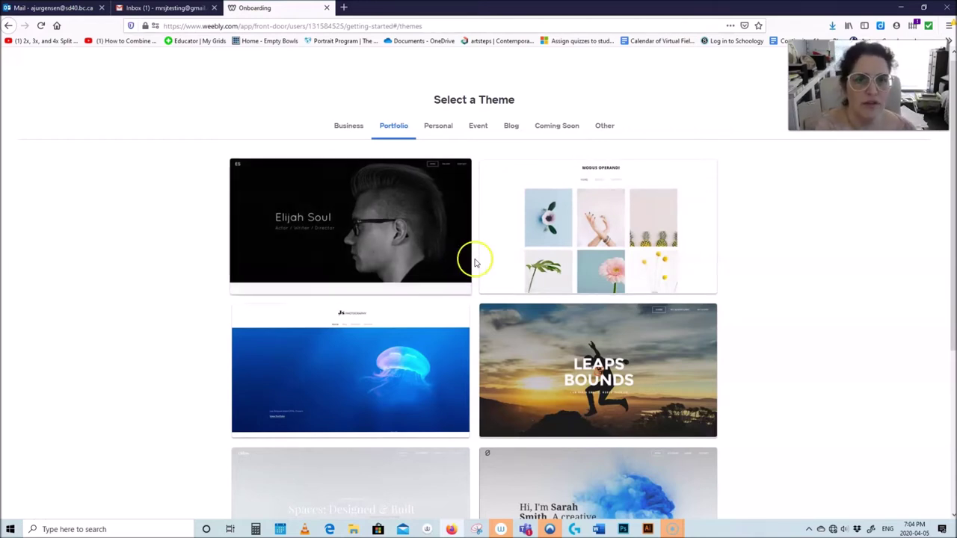
click(509, 234)
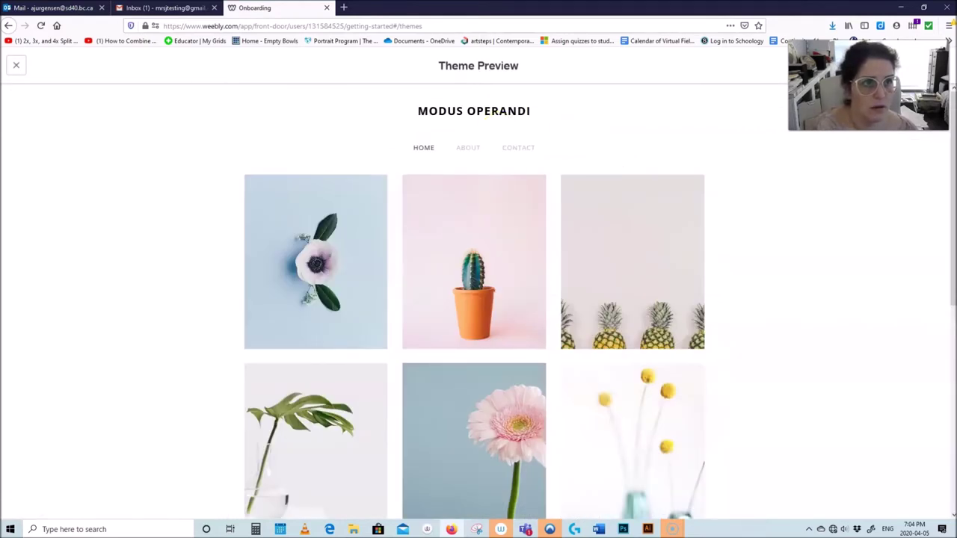
click(911, 68)
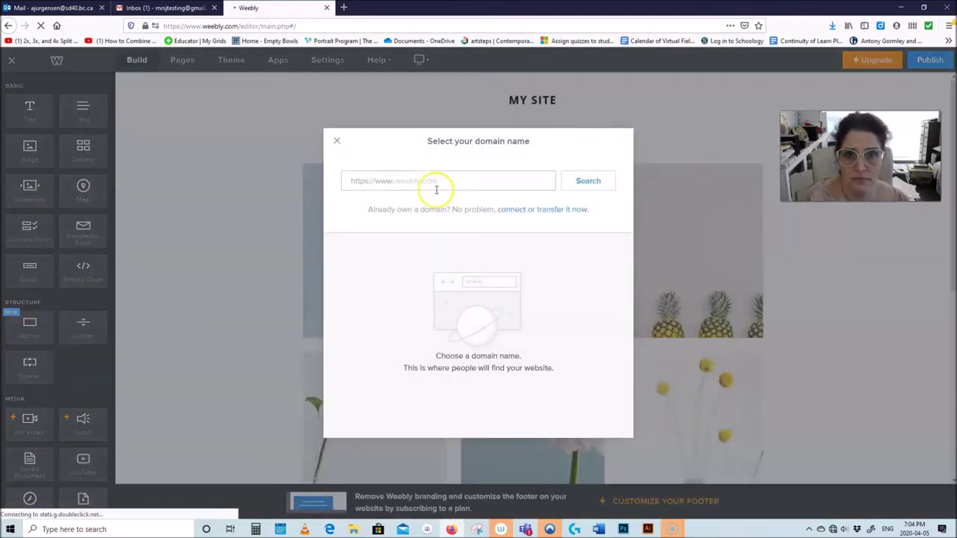
- Search for the mrsjtesting domain name and take the free mrsjtesting.weebly.com subdomain
click(442, 180)
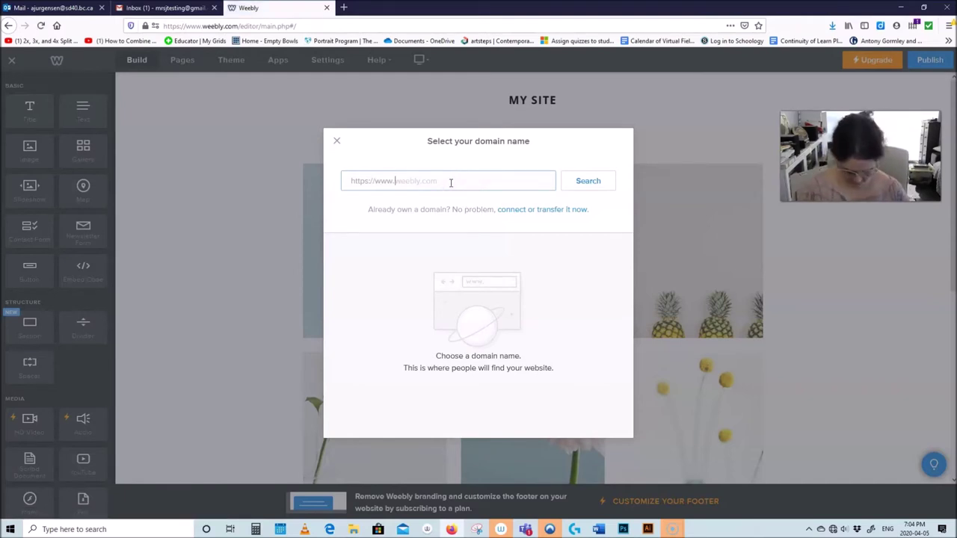
click(446, 181)
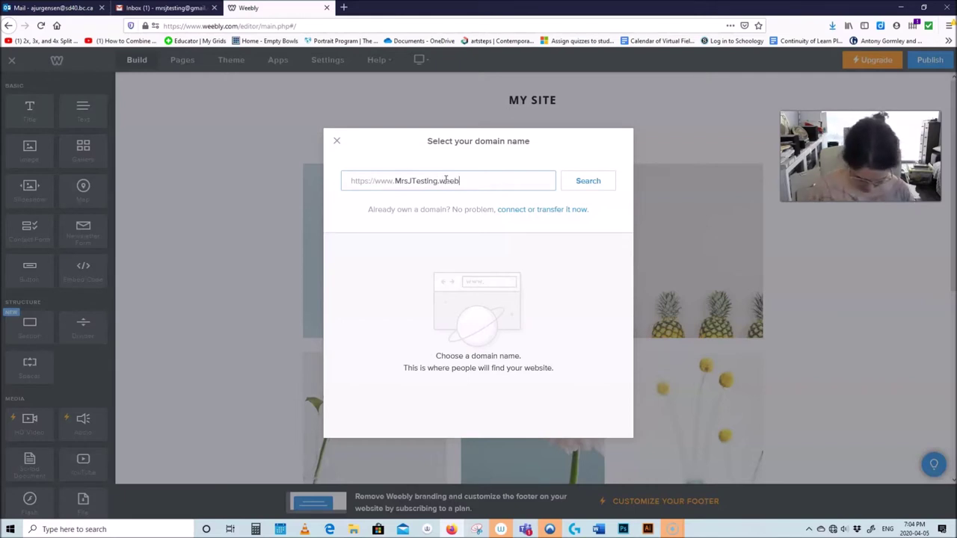
click(429, 197)
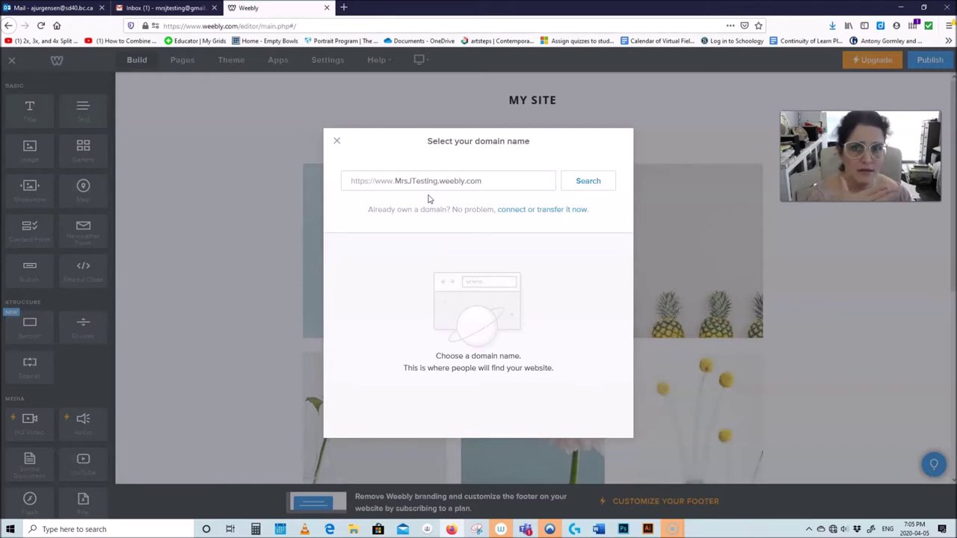
click(439, 182)
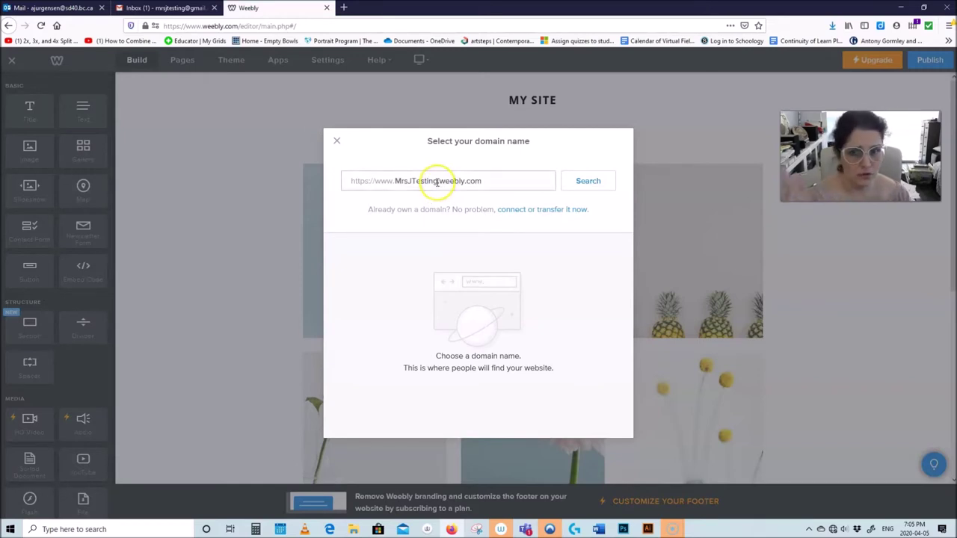
double_click(434, 182)
click(432, 181)
drag(438, 181, 394, 181)
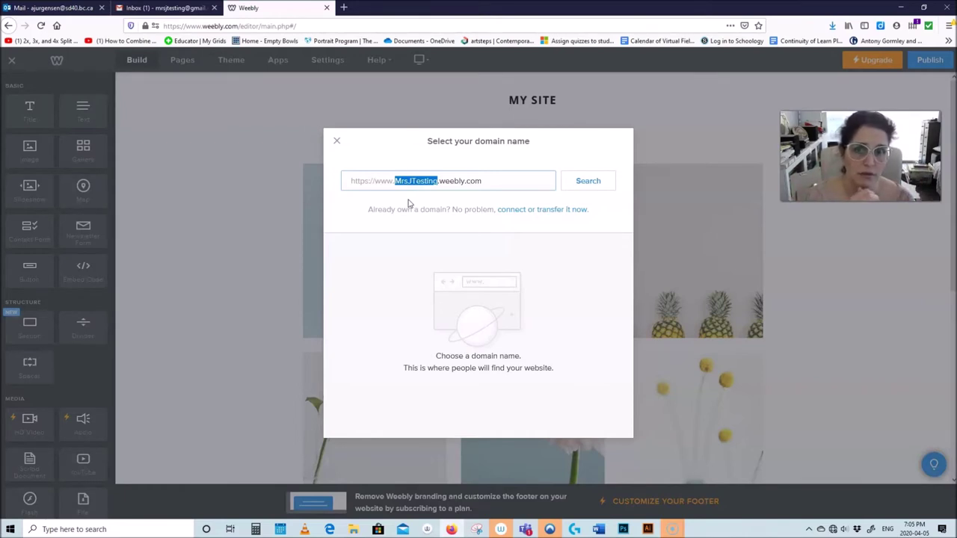
click(457, 186)
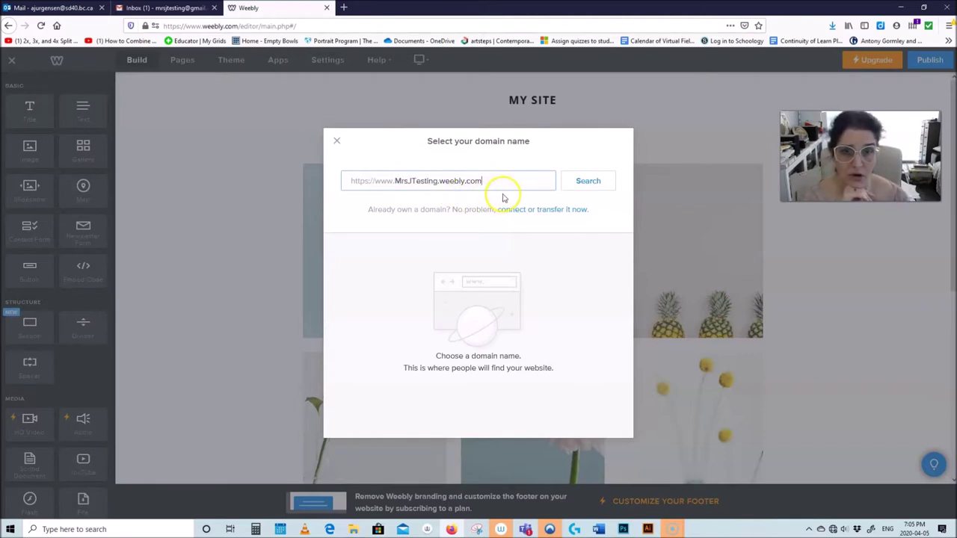
click(587, 181)
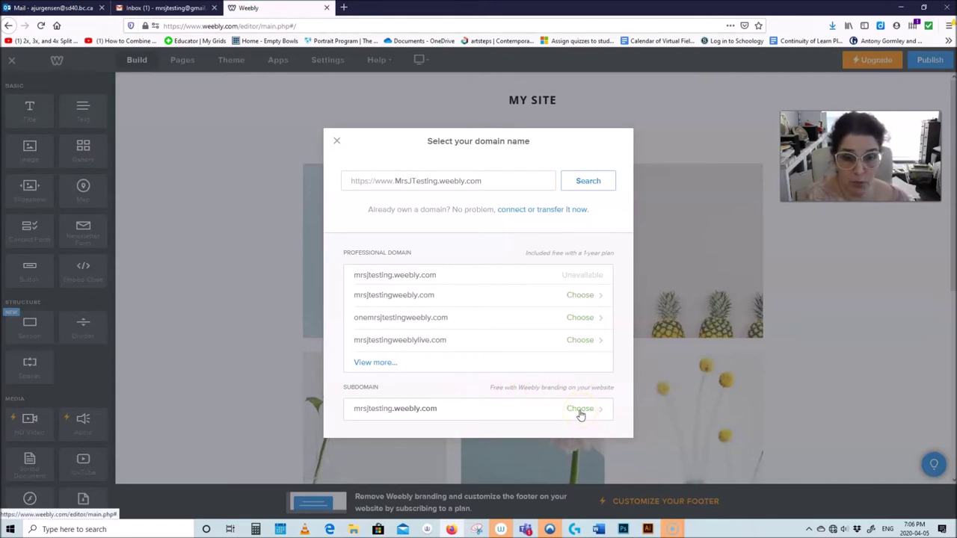
click(580, 411)
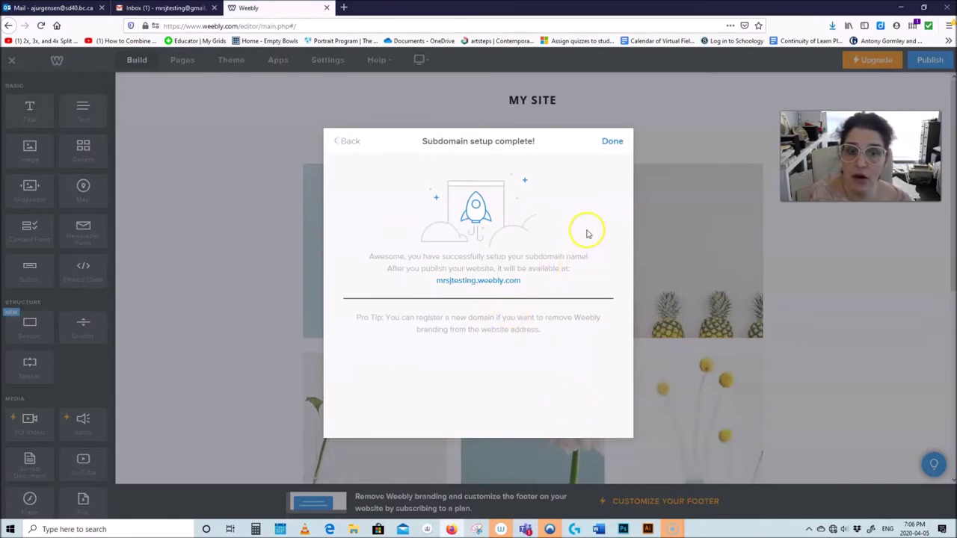
click(614, 141)
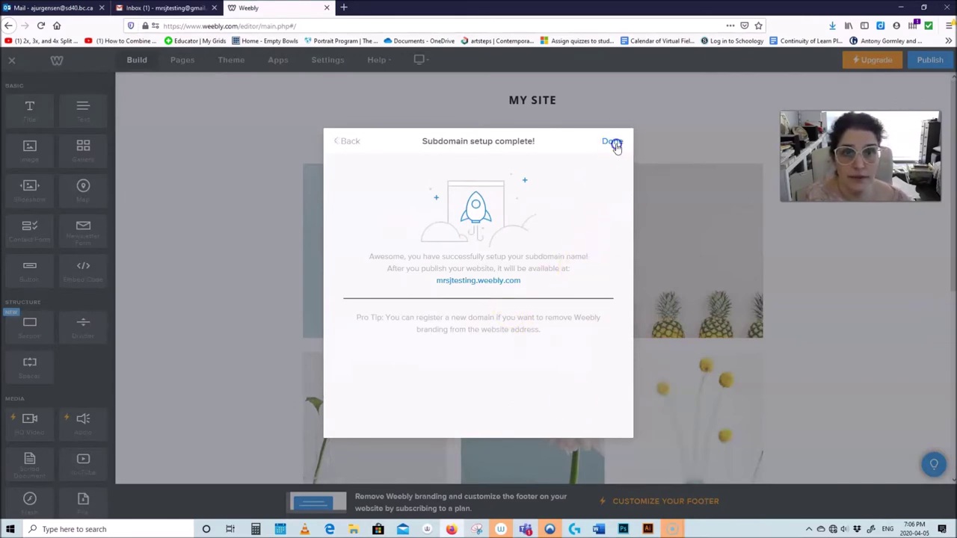
- Change the site title from MY SITE to MRS J PORTFOLIO
click(560, 99)
text(FCIT)
text(SSF)
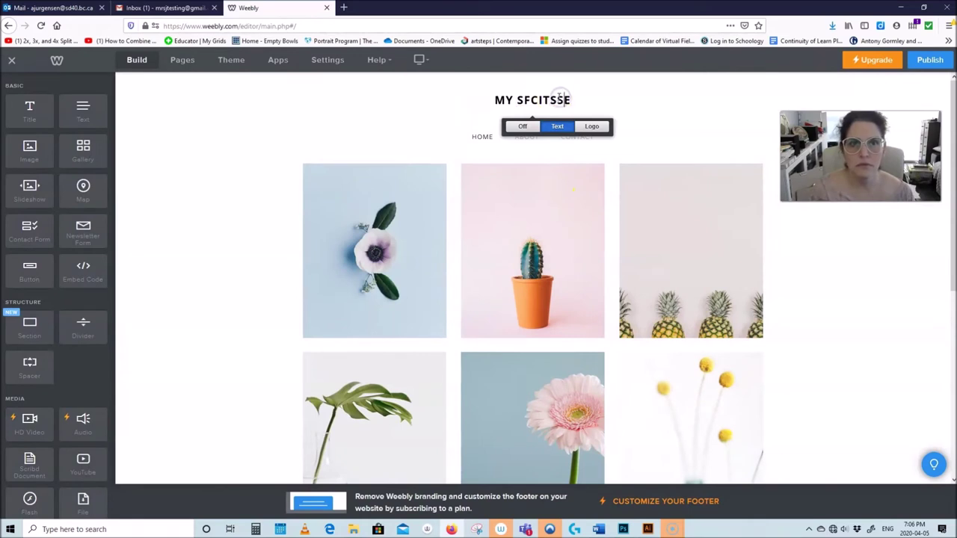
key(BackSpace)
key(BackSpace)
key(BackSpace)
key(BackSpace)
key(BackSpace)
key(BackSpace)
key(BackSpace)
key(BackSpace)
key(BackSpace)
key(BackSpace)
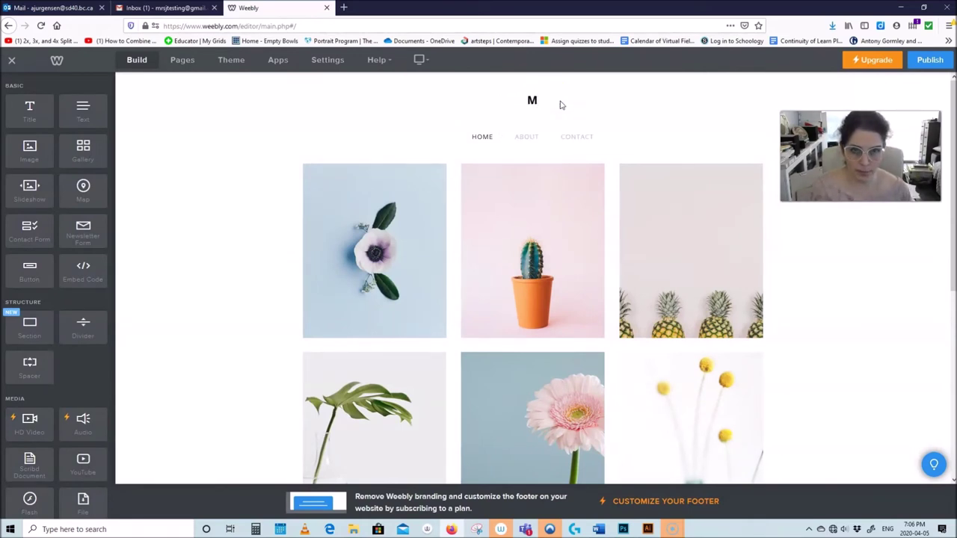
text(RS )
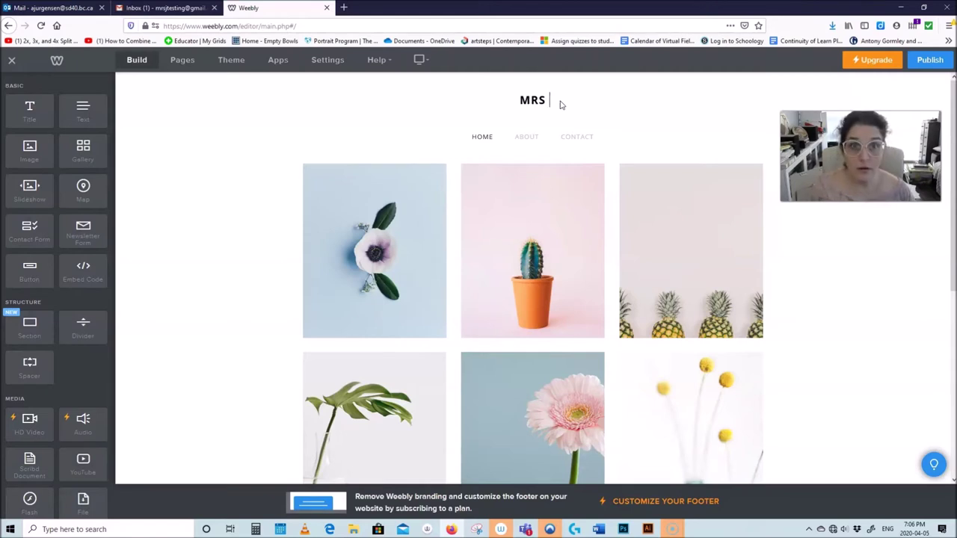
text(J PORTFOLIO)
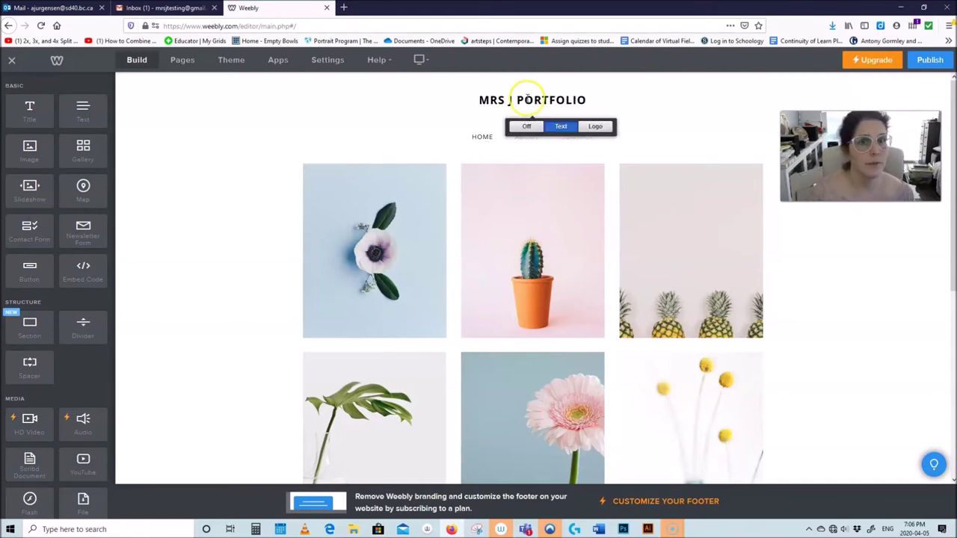
click(407, 95)
click(486, 96)
- Move from the Home page to the About page in the editor
click(402, 112)
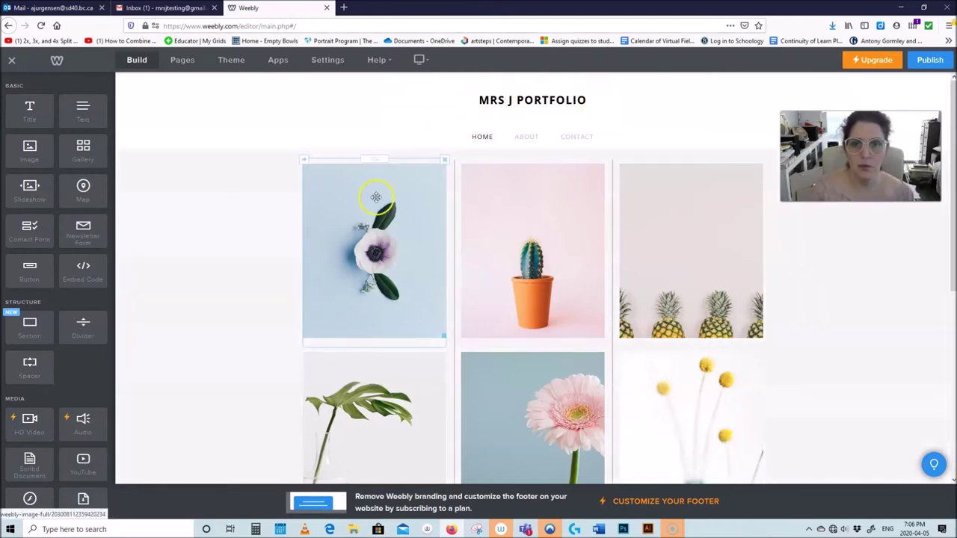
click(490, 139)
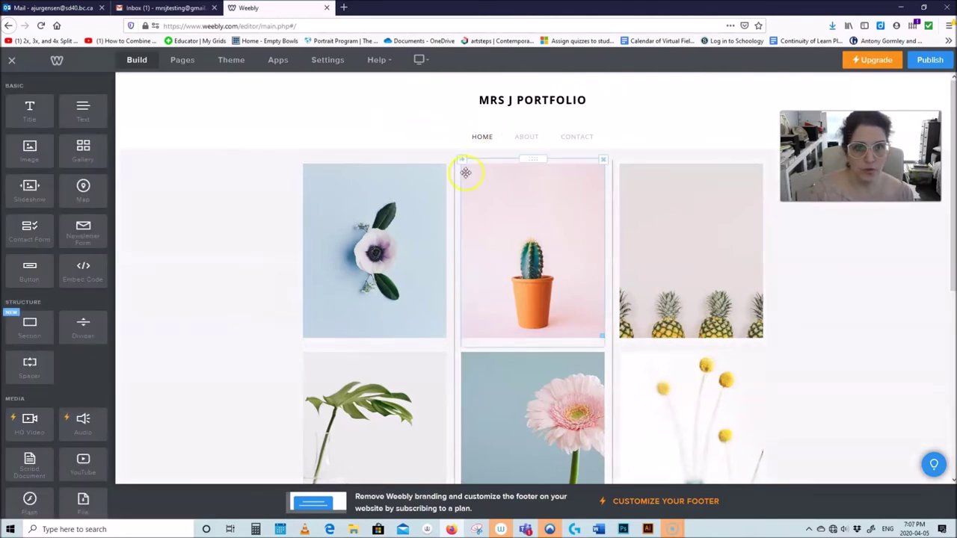
click(529, 141)
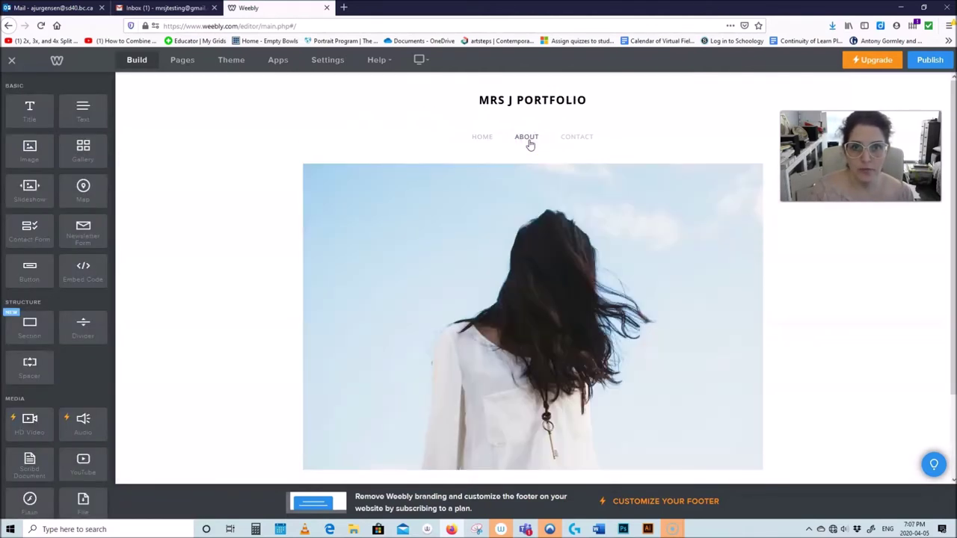
- Replace the placeholder blog paragraph with a centred 'I am…' introduction
scroll(427, 256, down, 2)
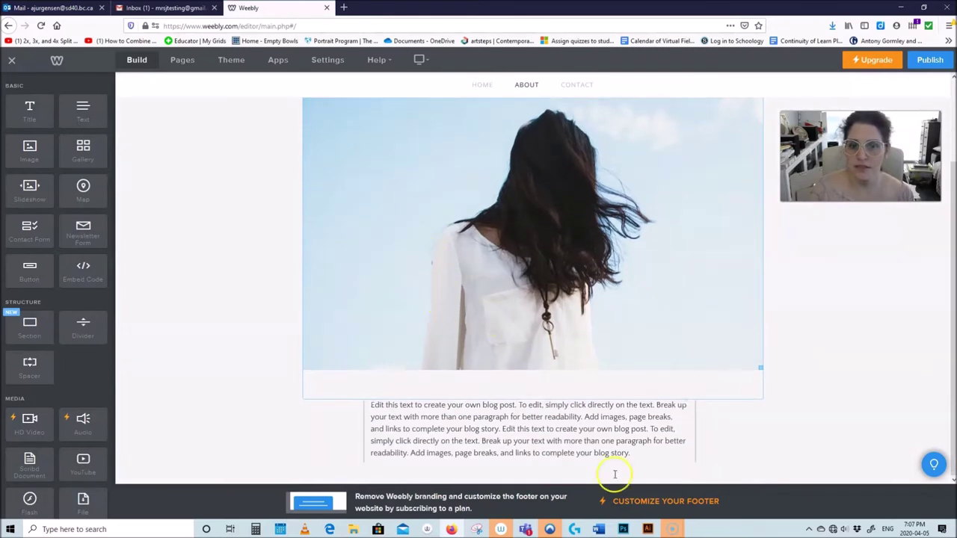
click(644, 455)
drag(645, 454, 362, 394)
text(I am a young artist and this is my portfolio.)
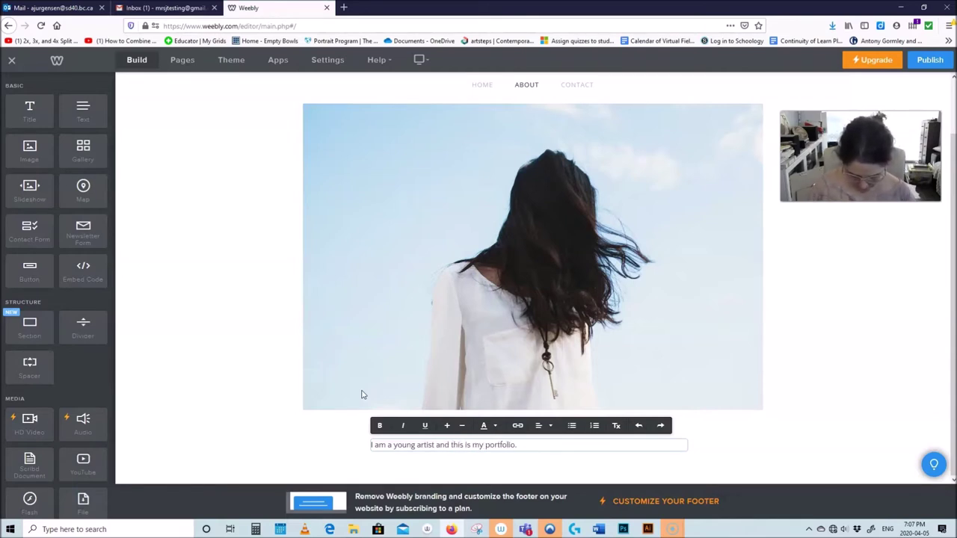
click(538, 425)
click(549, 461)
- Add lines 'I enjoy art and drawing very much.' and a line on liking surrealism and quirky things
click(618, 444)
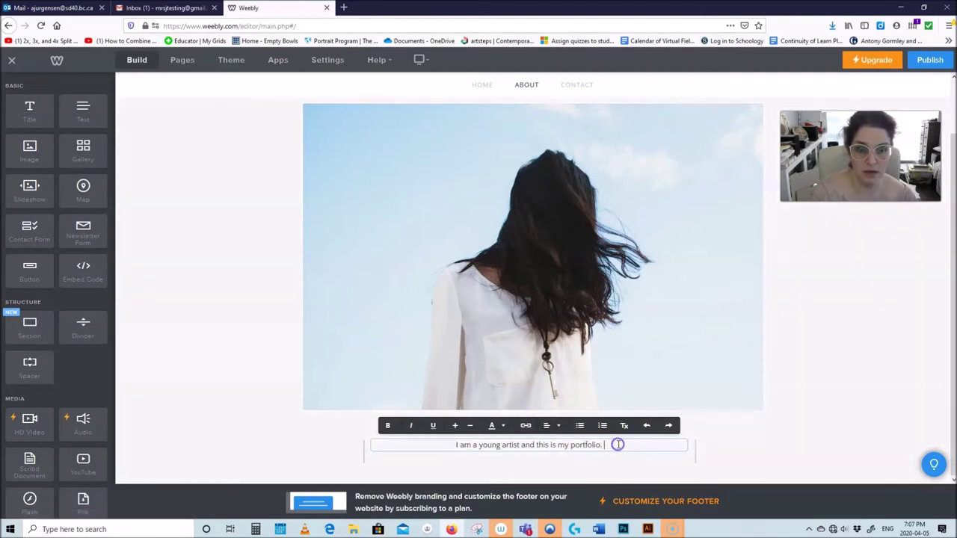
key(Return)
text(I enjoy art and drawing very much.)
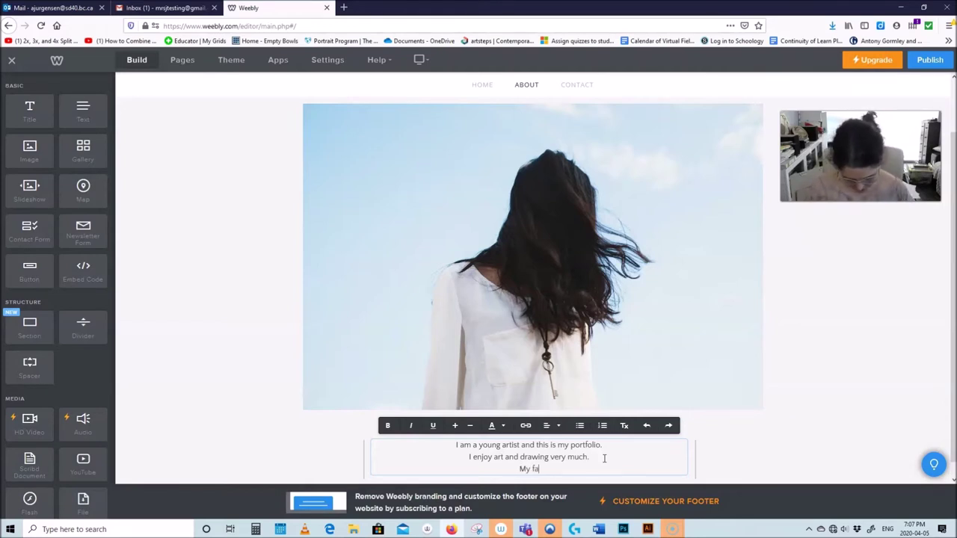
text(es of art are surrealism and )
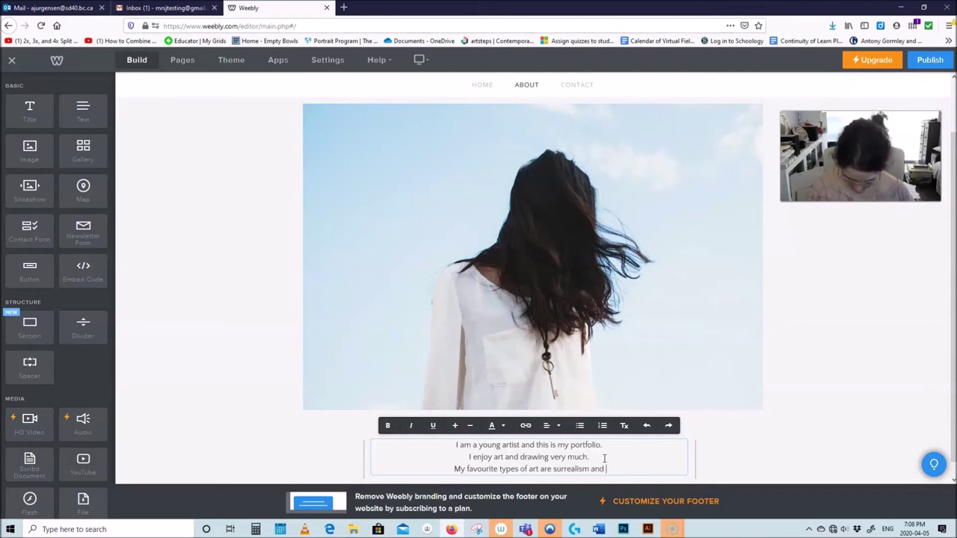
text(fun or )
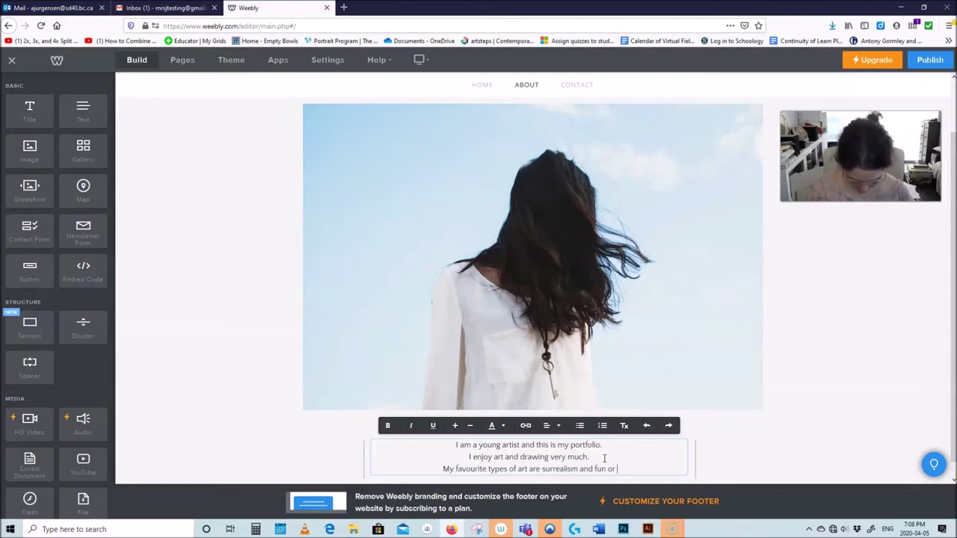
text(quirky things.)
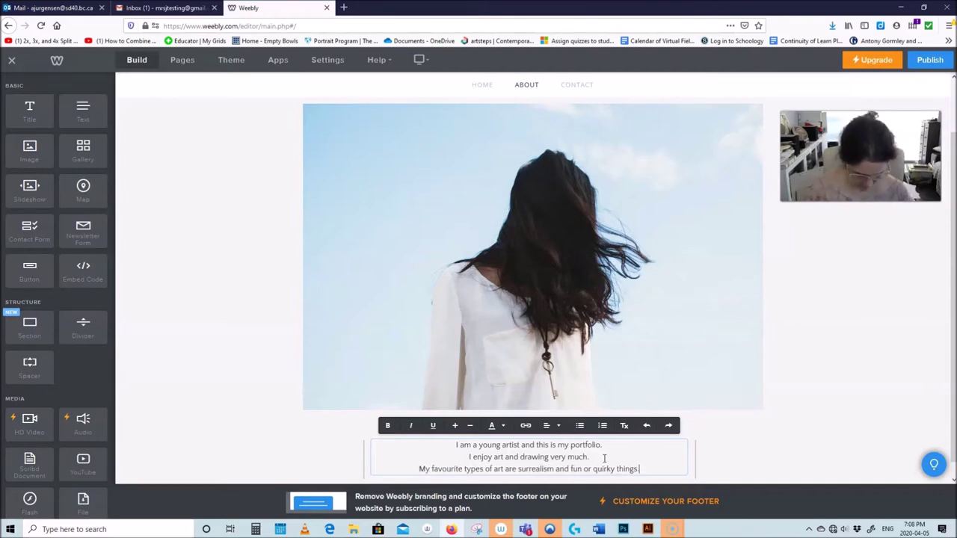
click(818, 419)
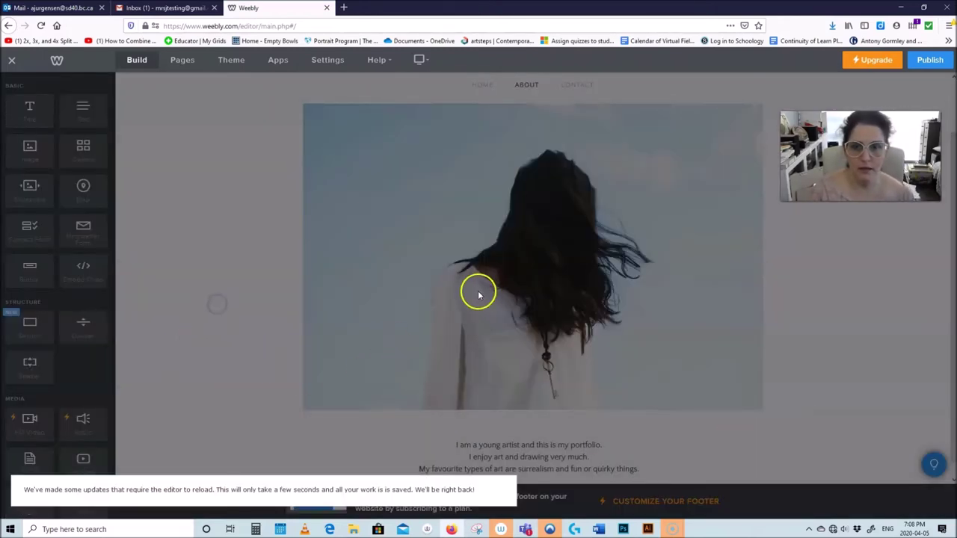
- Scroll down to the Home gallery and clear its tooltip and image settings panel
scroll(217, 280, down, 5)
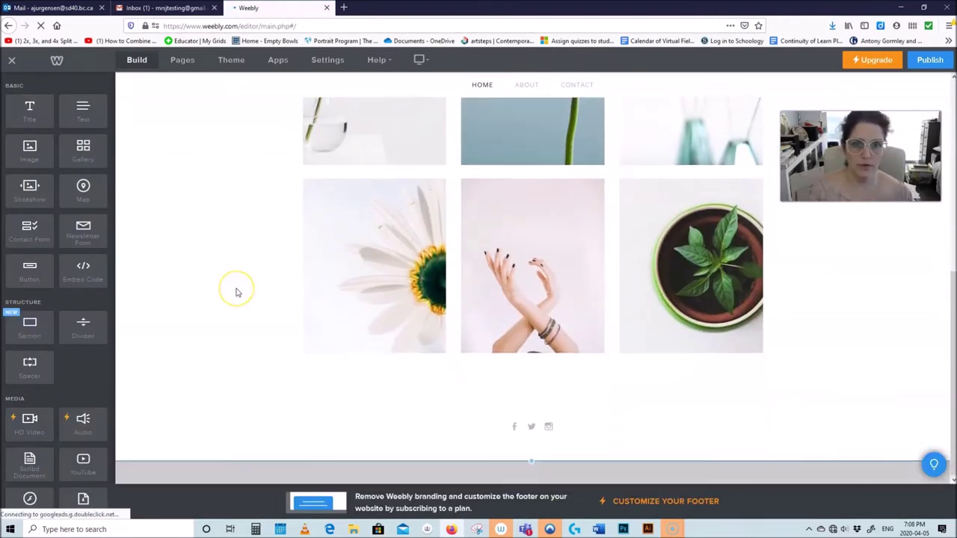
scroll(236, 293, down, 5)
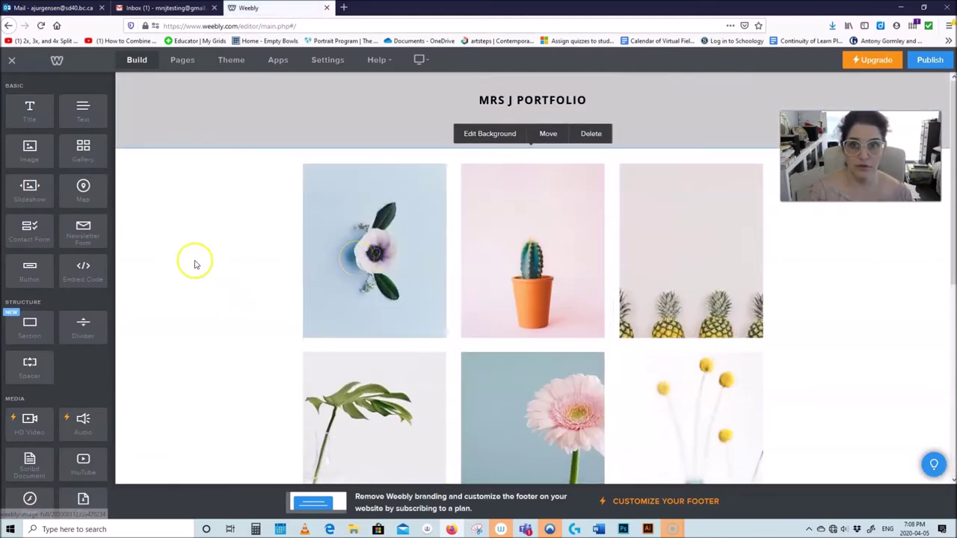
click(228, 245)
click(374, 250)
click(227, 212)
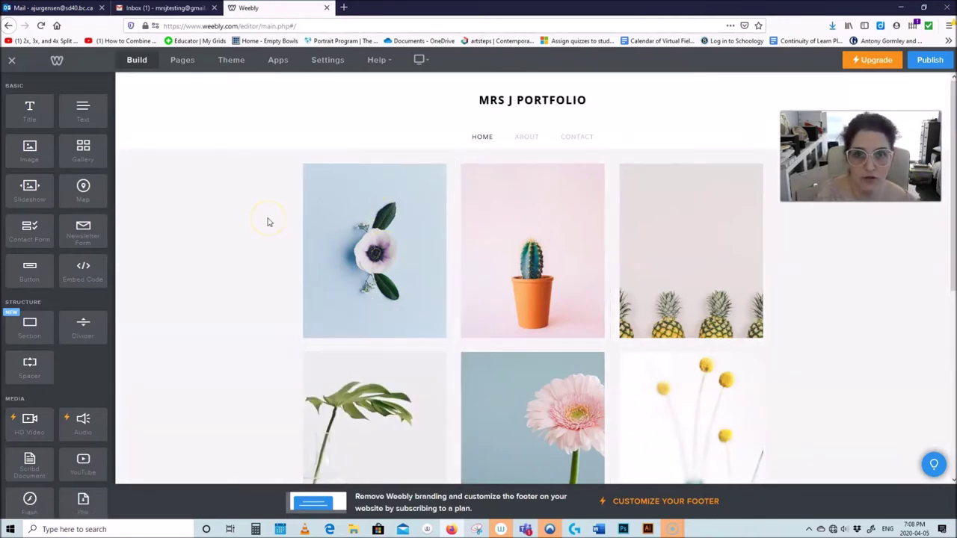
click(238, 215)
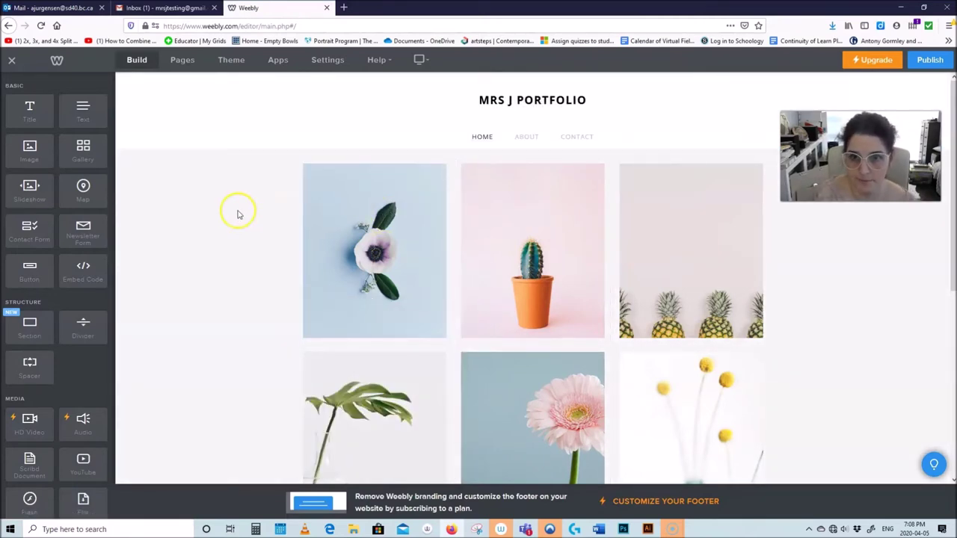
- Place a centred 'Hello there' title above the gallery and adjust its text size
drag(29, 107, 457, 158)
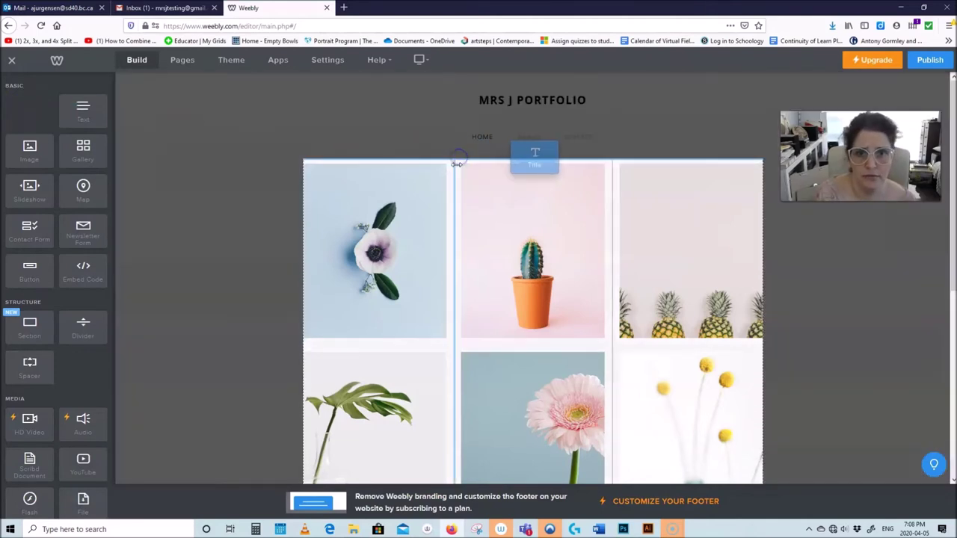
click(424, 165)
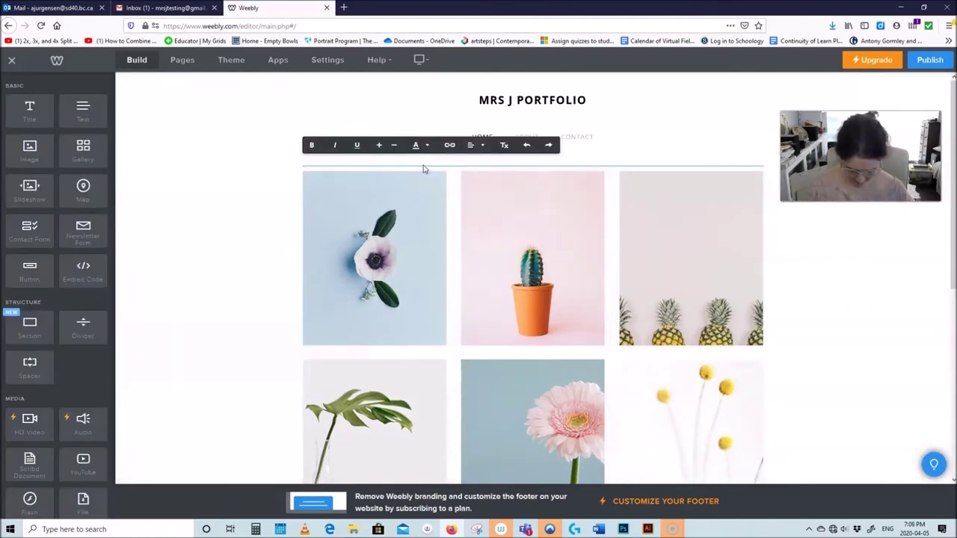
text(Hello there)
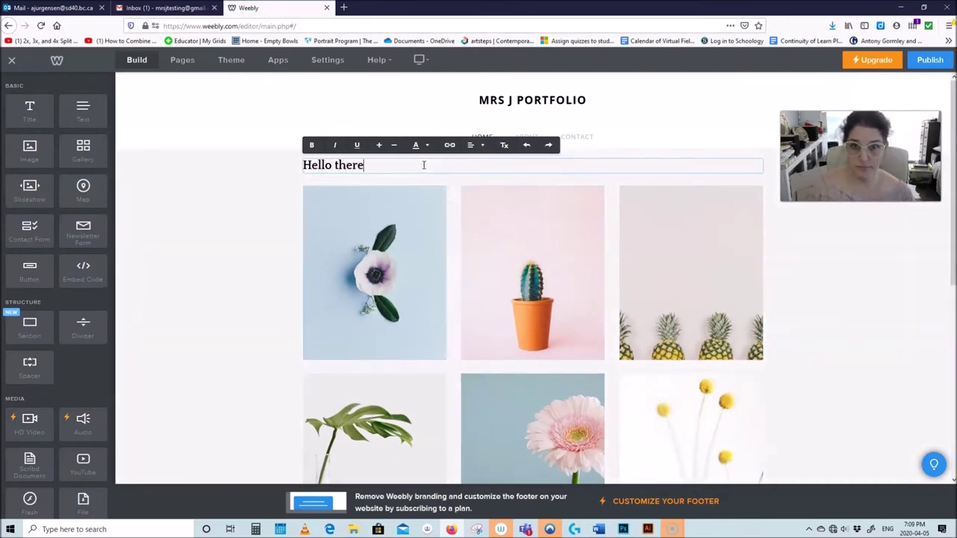
click(470, 145)
click(479, 180)
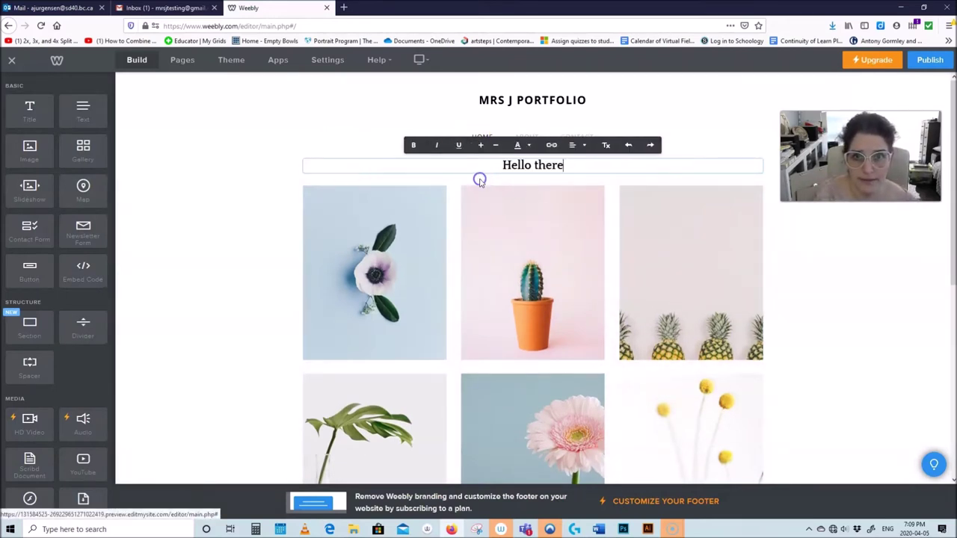
drag(576, 166, 470, 165)
click(481, 145)
click(483, 146)
click(483, 146)
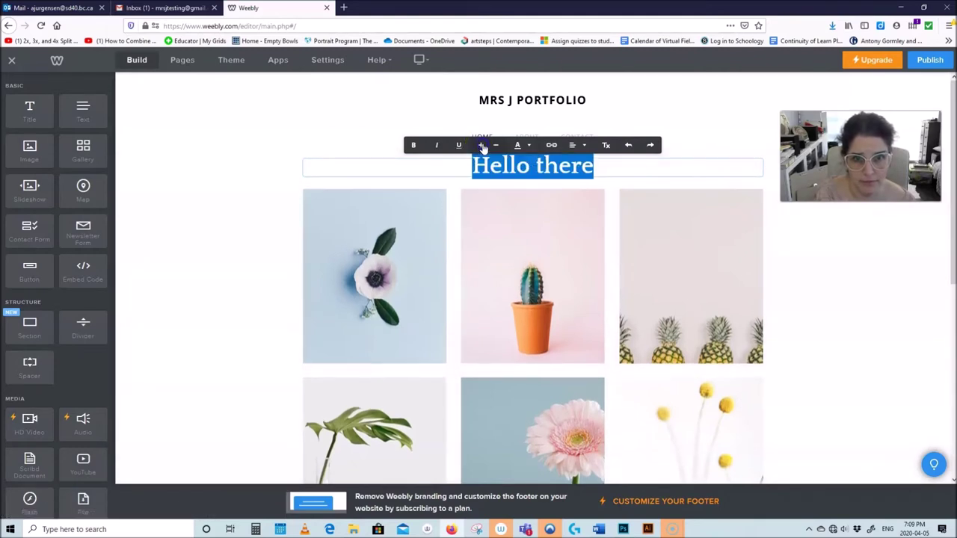
click(493, 148)
click(495, 149)
click(495, 151)
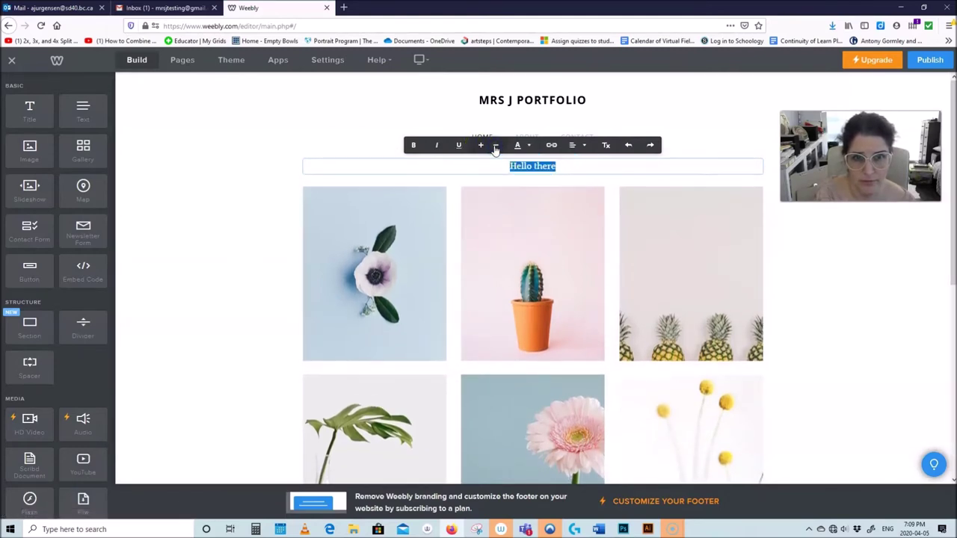
- Colour the 'Hello there' title red
click(526, 145)
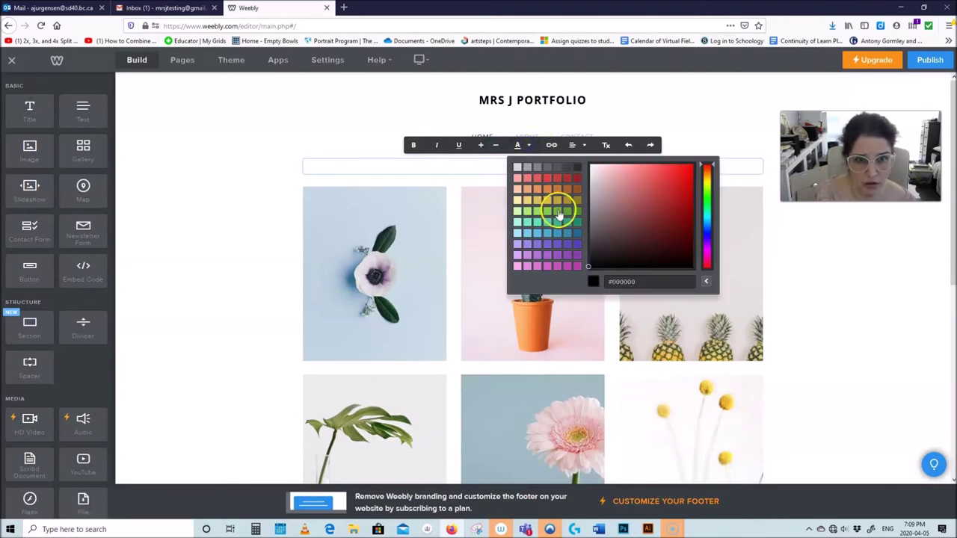
click(560, 211)
click(264, 208)
click(583, 165)
triple_click(451, 158)
click(529, 147)
click(560, 209)
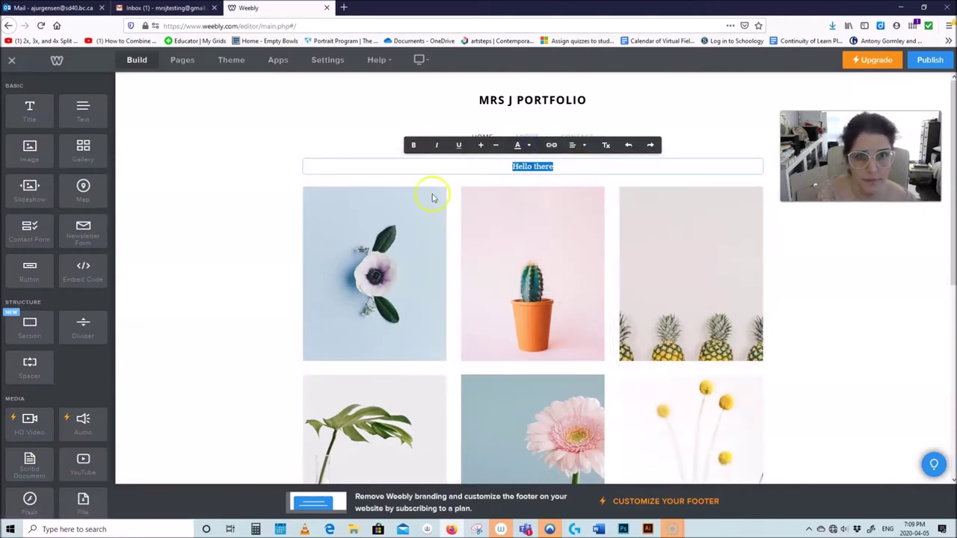
click(251, 184)
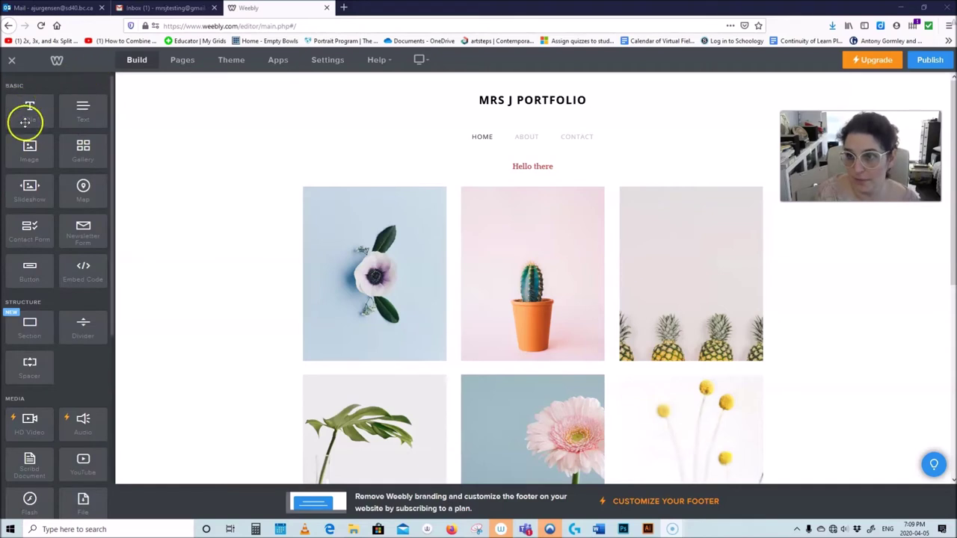
scroll(60, 265, down, 3)
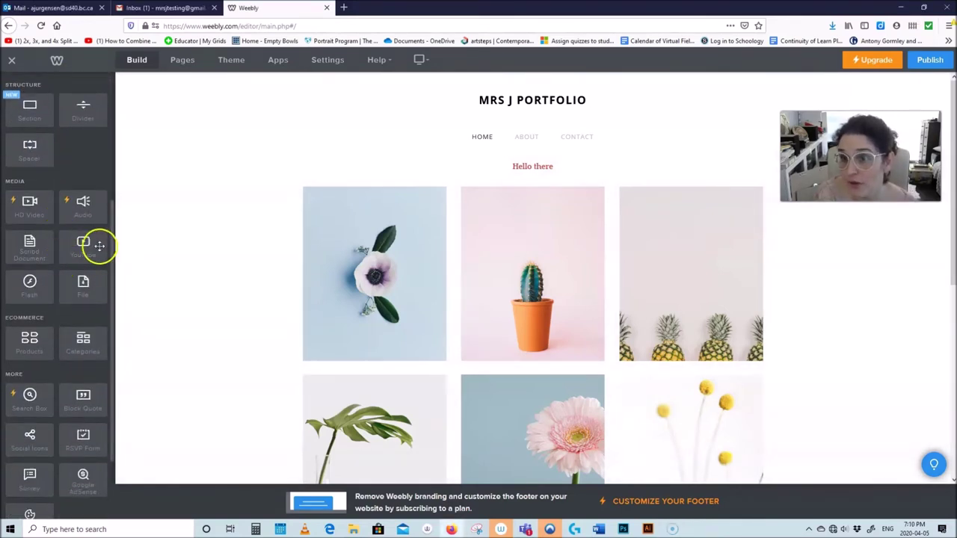
drag(83, 251, 506, 181)
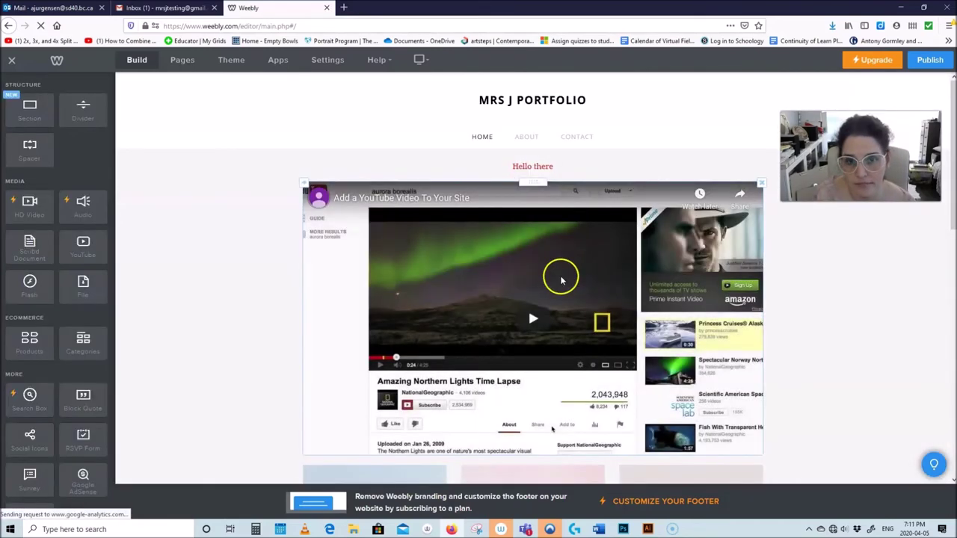
click(517, 275)
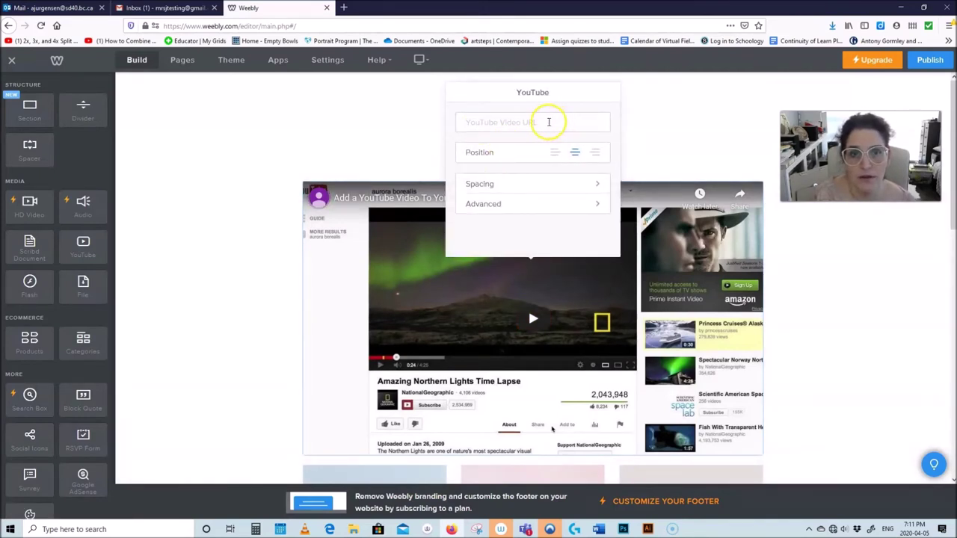
click(840, 283)
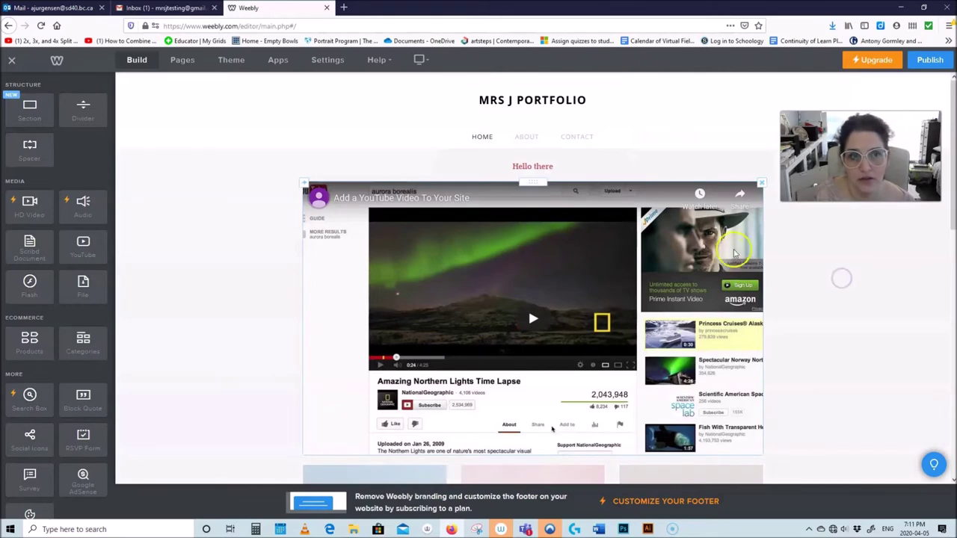
click(760, 183)
click(738, 152)
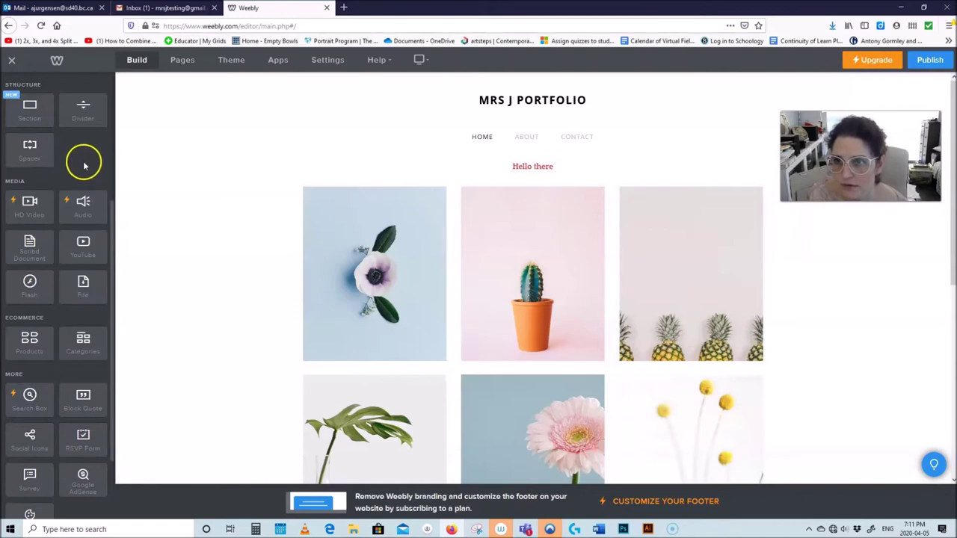
scroll(83, 162, up, 3)
- Delete the empty image placeholder from the Home gallery and show the Home, About, Contact pages
drag(83, 161, 380, 182)
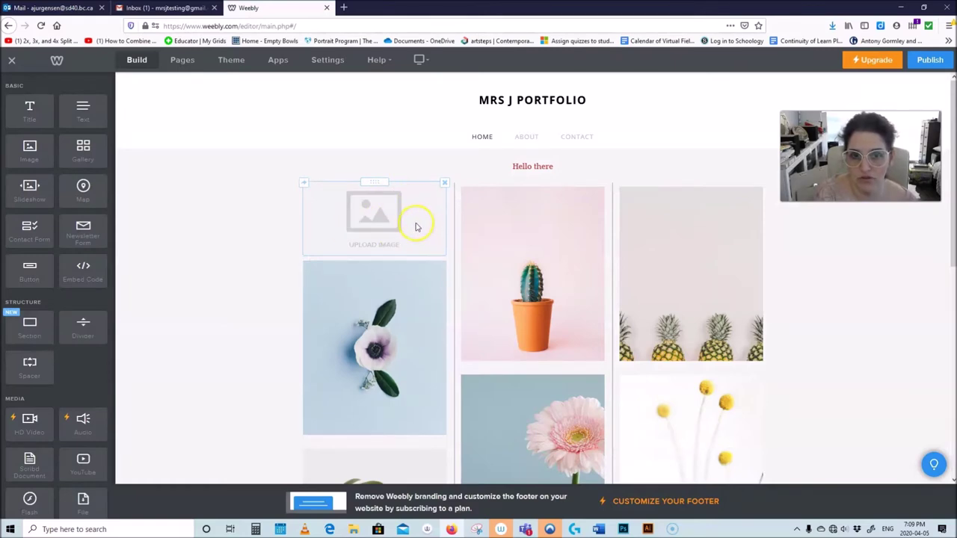
scroll(400, 245, down, 5)
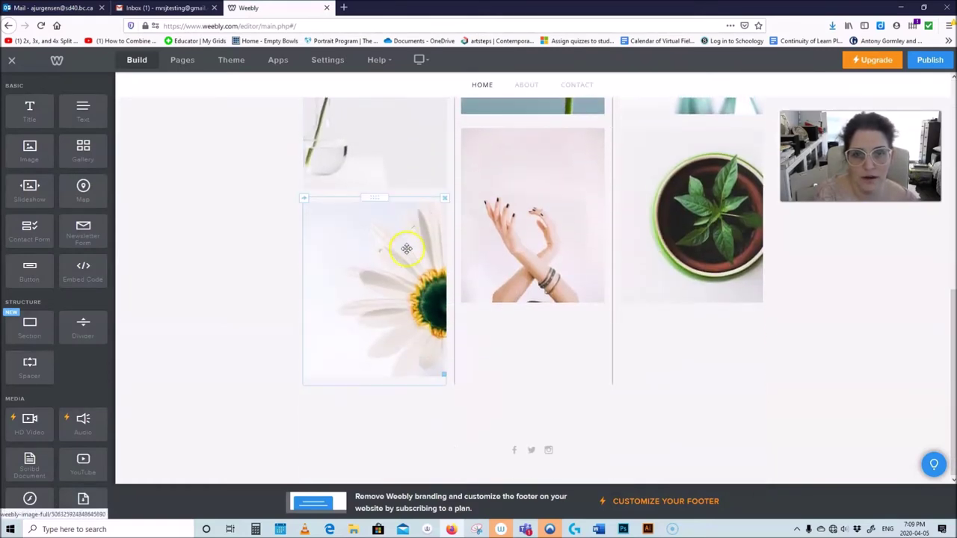
scroll(405, 249, up, 5)
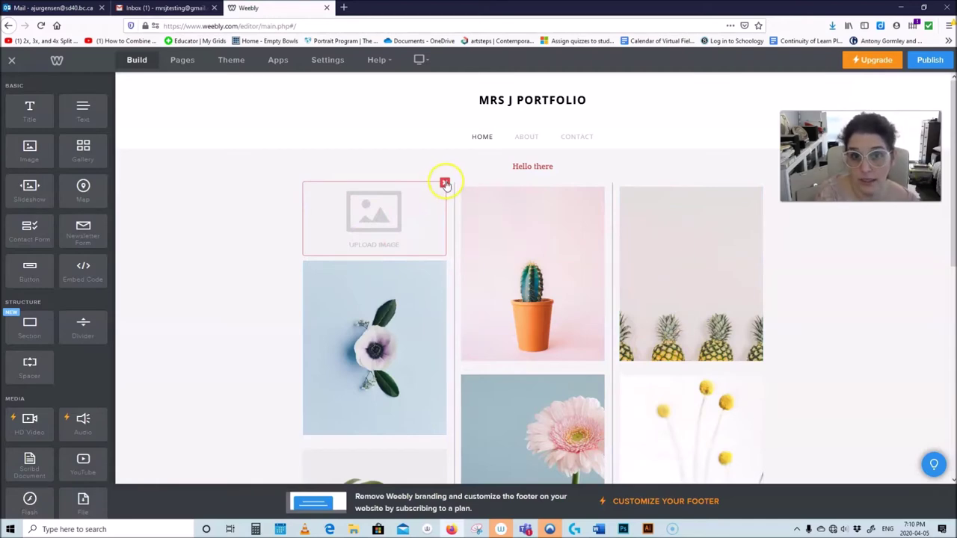
click(445, 184)
click(427, 151)
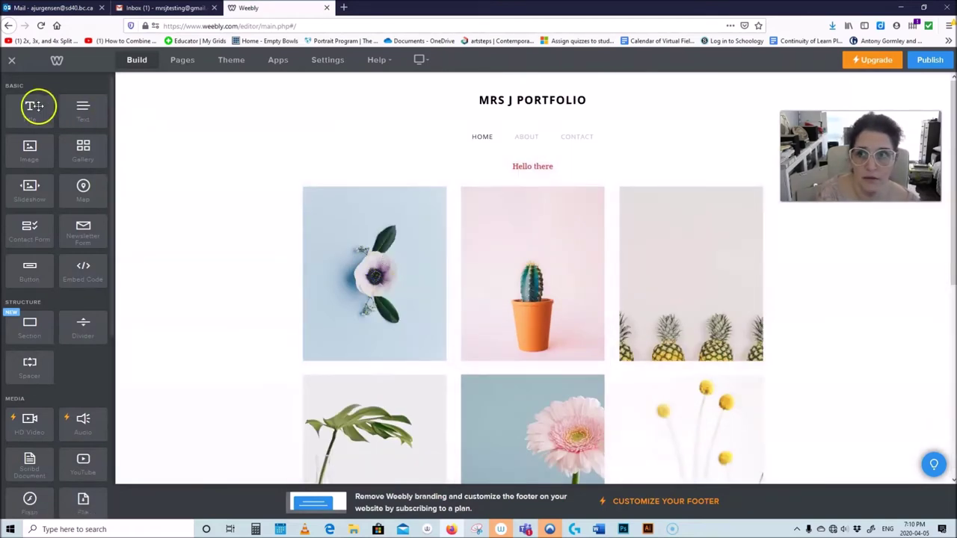
click(180, 66)
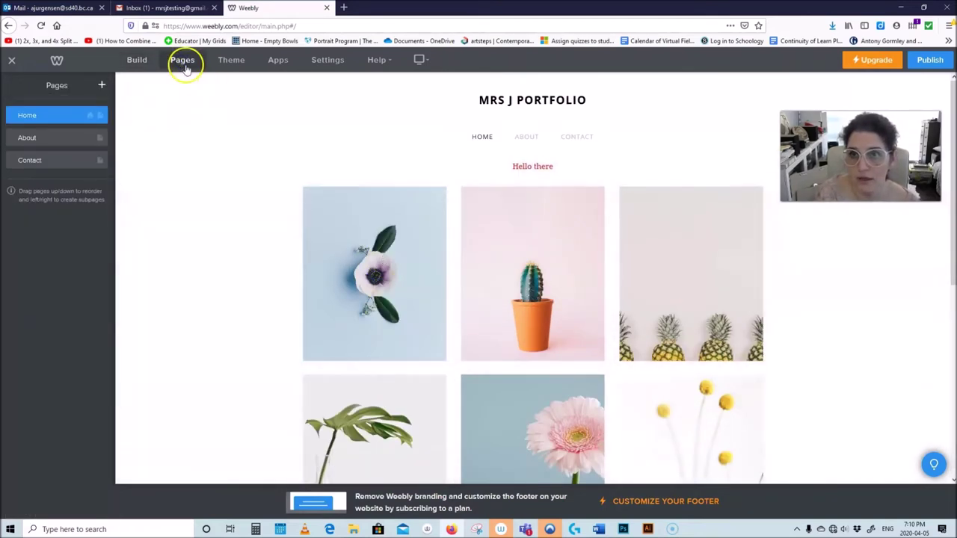
- Add a new standard page with No Header and name it Drawing
click(102, 88)
click(102, 87)
click(102, 87)
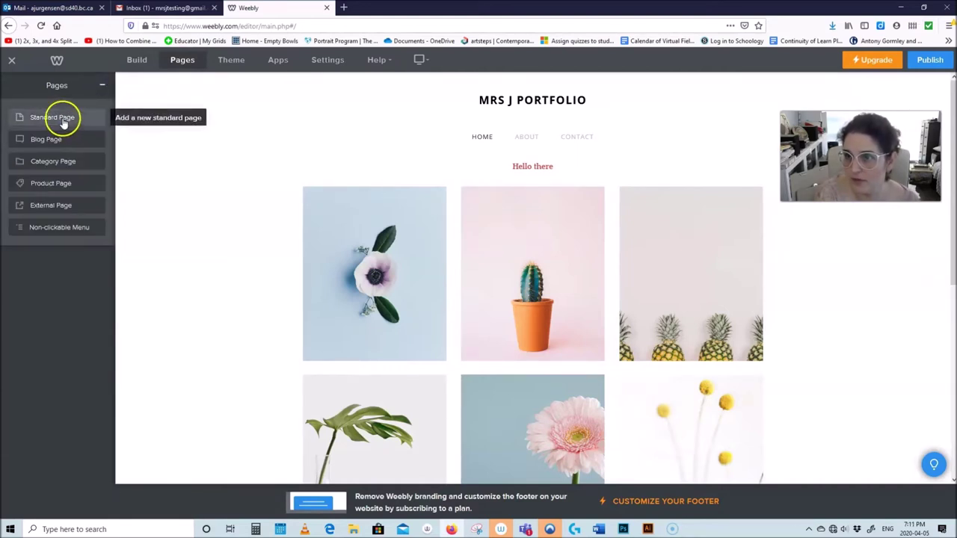
click(63, 119)
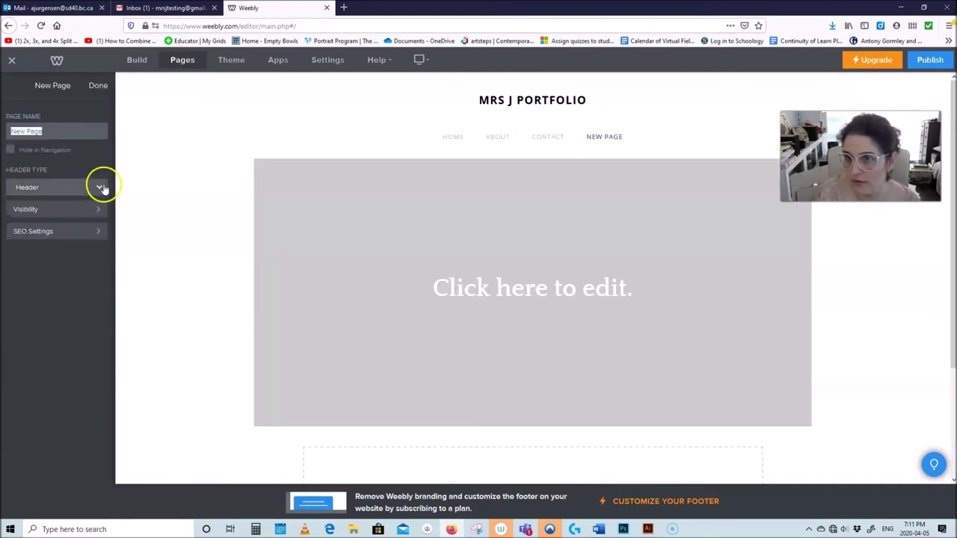
click(100, 189)
click(74, 226)
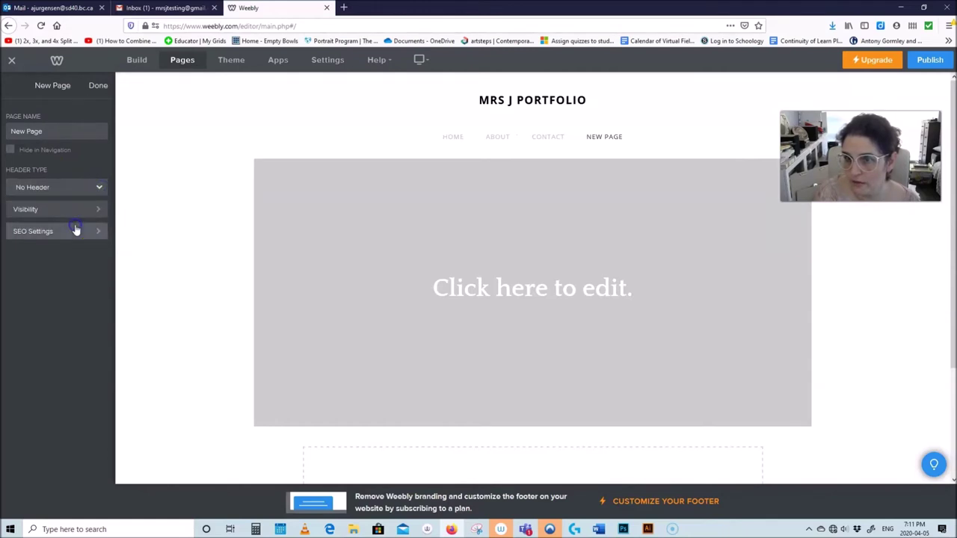
click(73, 130)
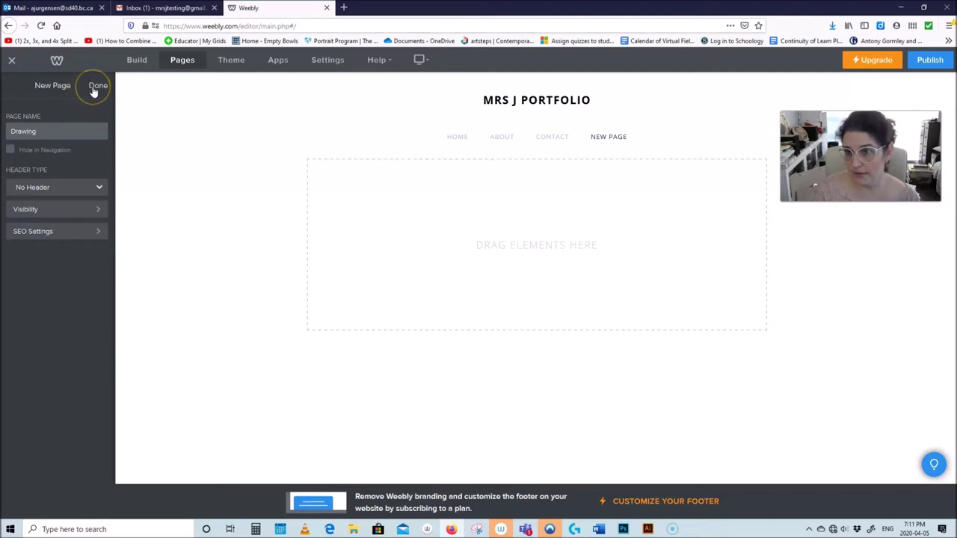
click(96, 87)
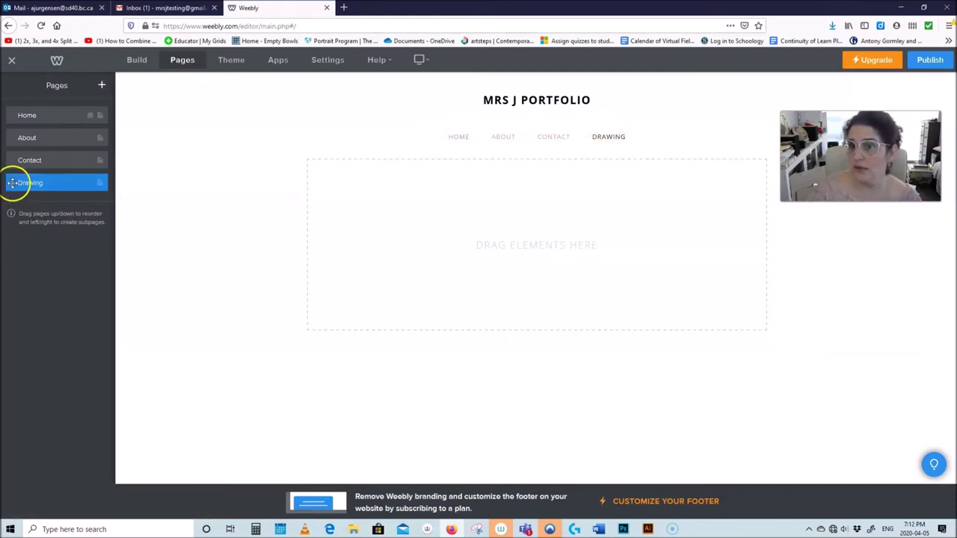
- Move the Drawing page up to sit directly below Home in the page list
drag(12, 183, 10, 138)
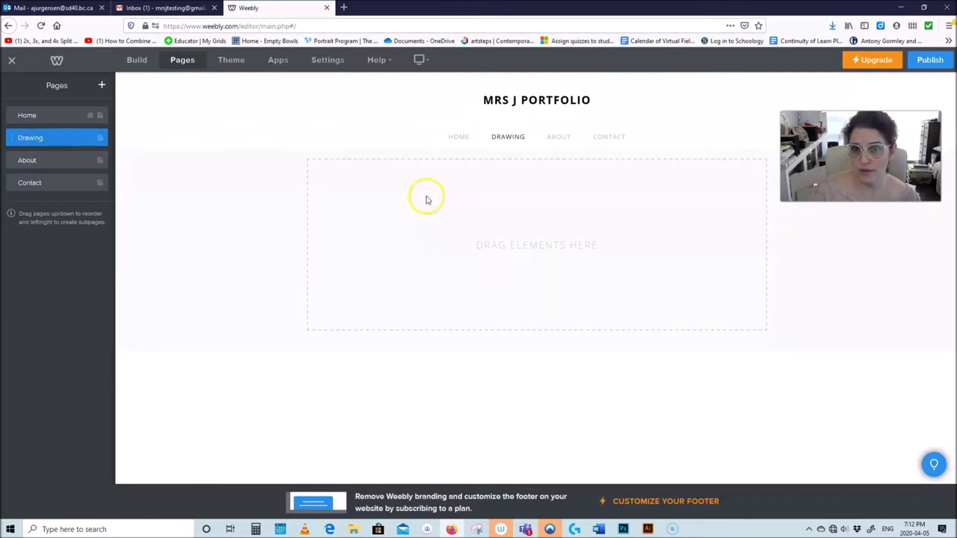
click(44, 116)
click(9, 85)
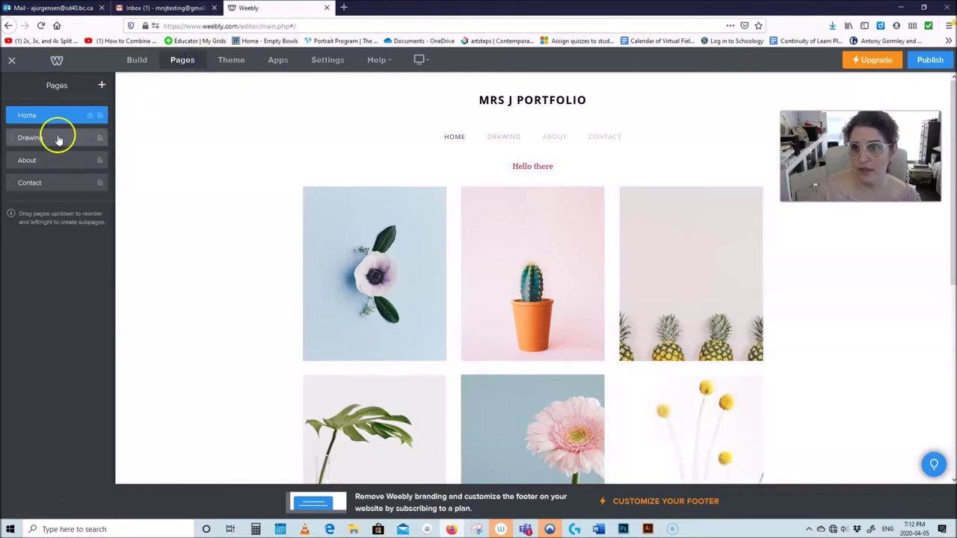
- On the About page, replace the hero image with the uploaded master8 photo
click(54, 163)
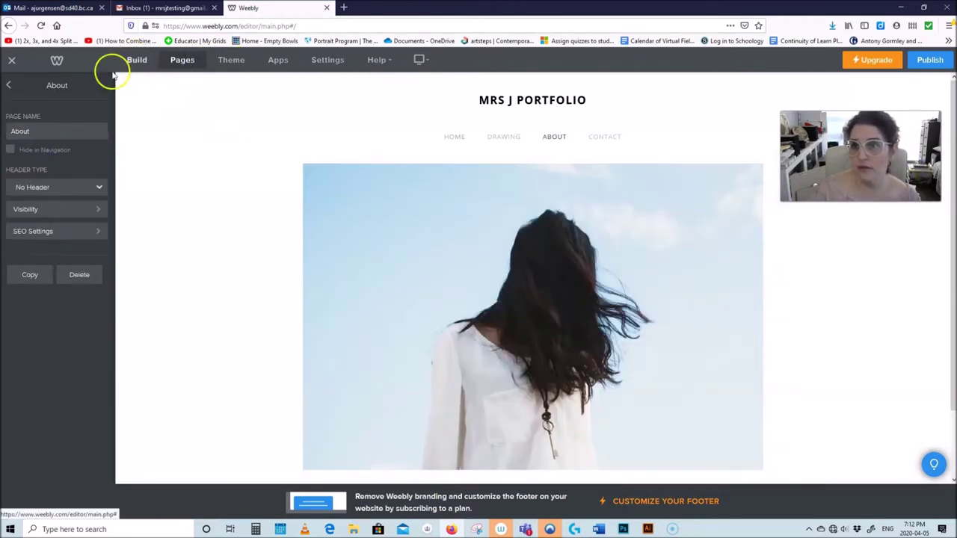
click(457, 222)
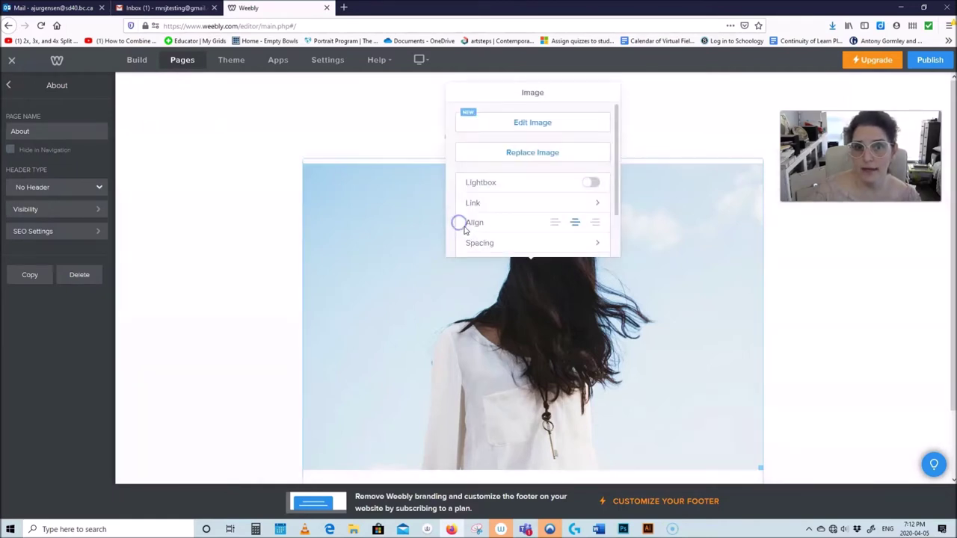
click(534, 165)
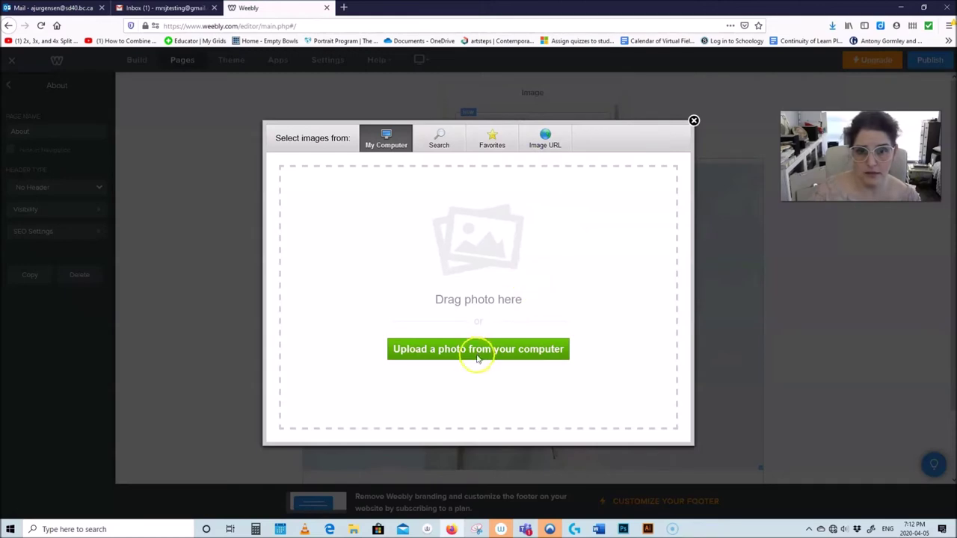
click(478, 352)
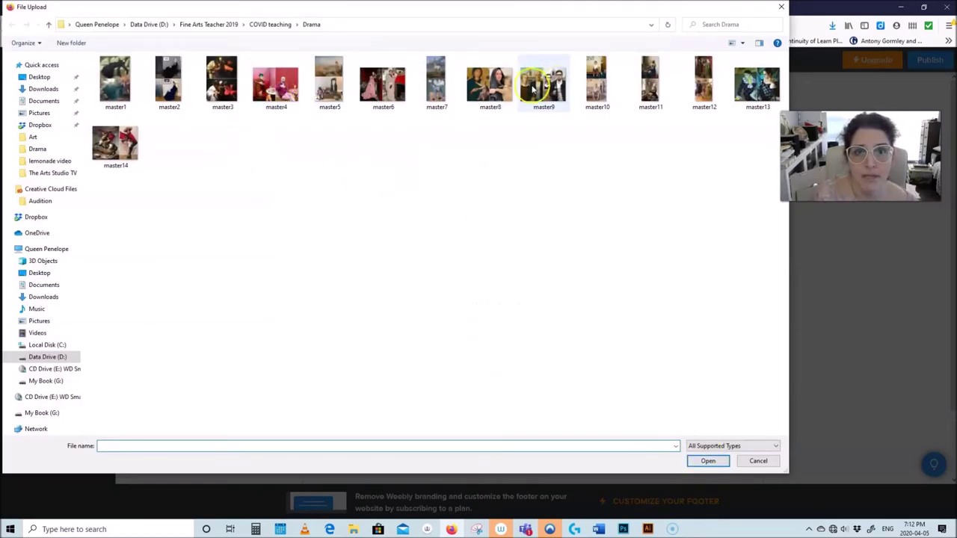
click(483, 86)
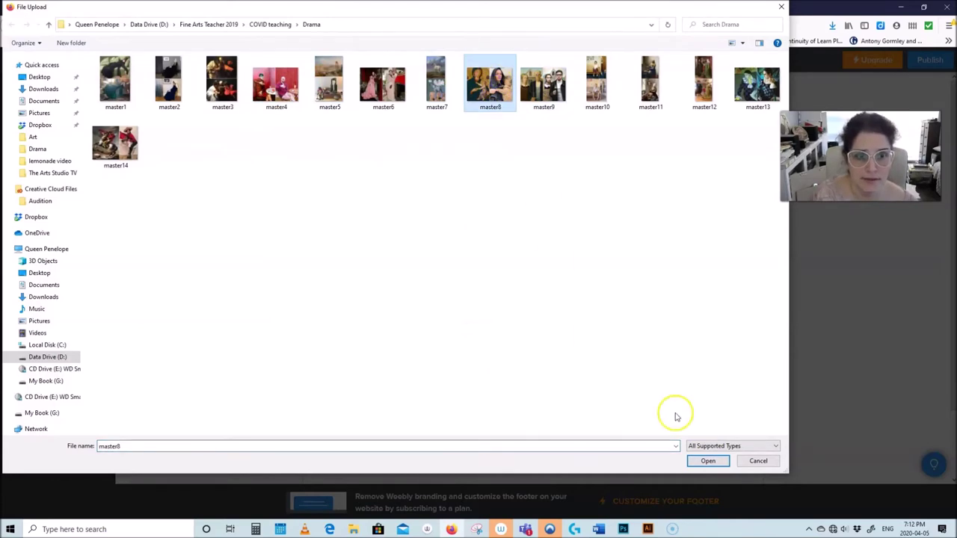
click(709, 461)
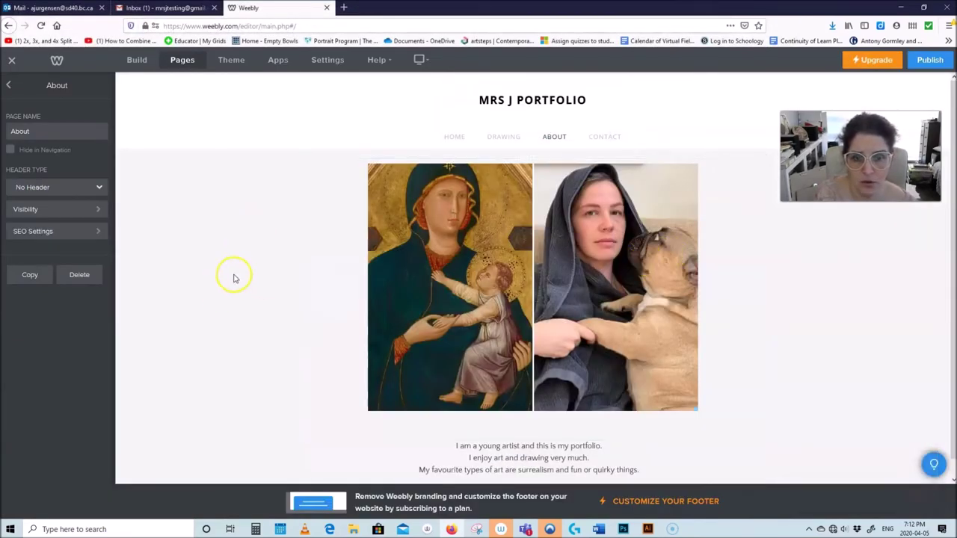
- Select the About intro text and increase its size three steps
scroll(632, 465, down, 1)
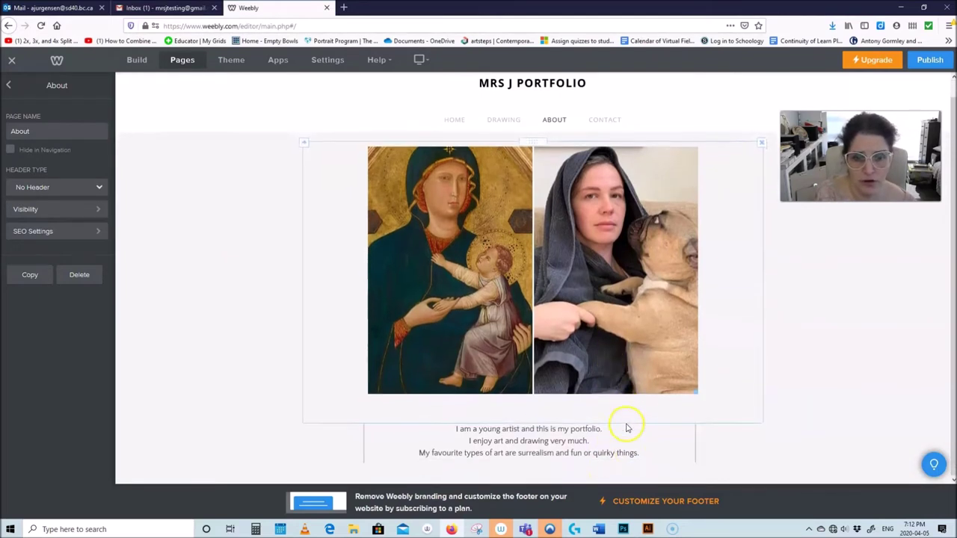
click(656, 454)
drag(656, 453, 674, 464)
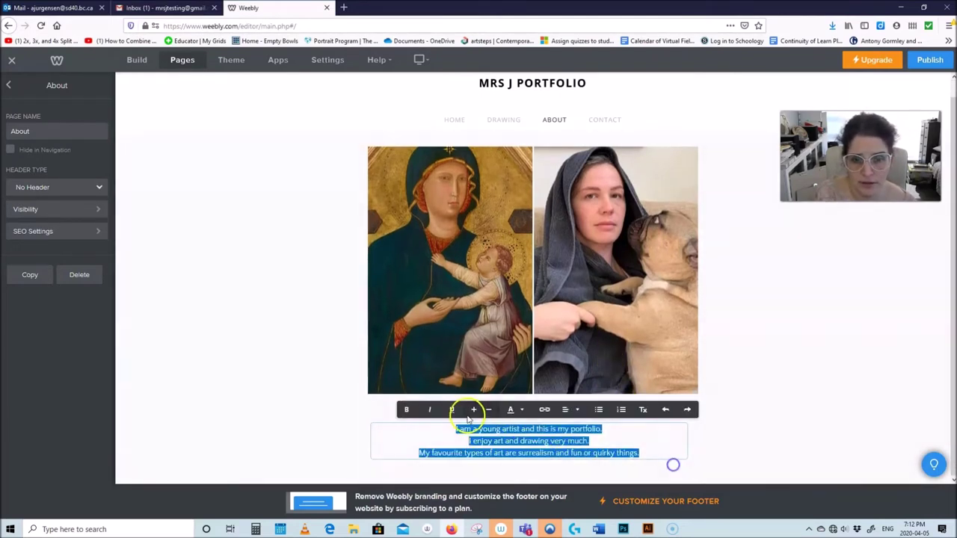
click(473, 410)
click(473, 410)
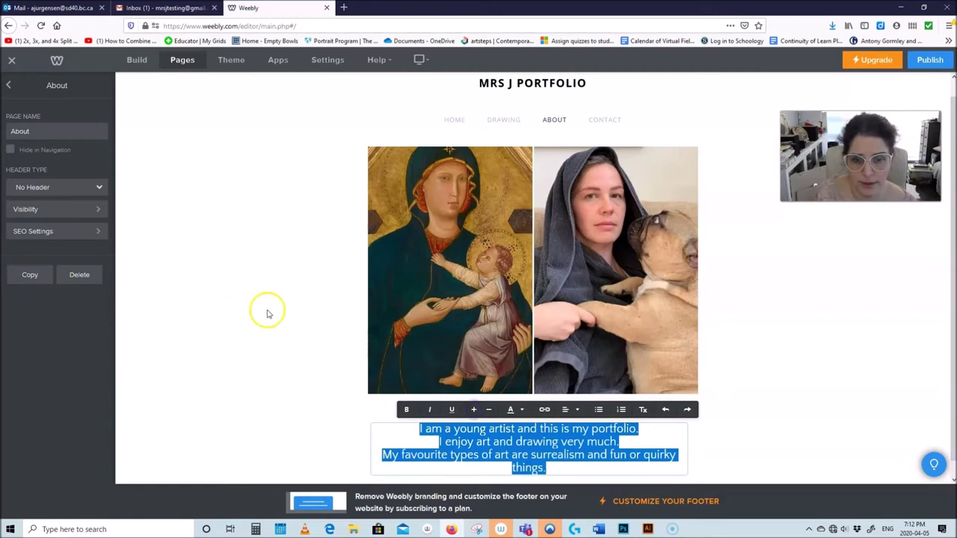
click(473, 409)
click(282, 310)
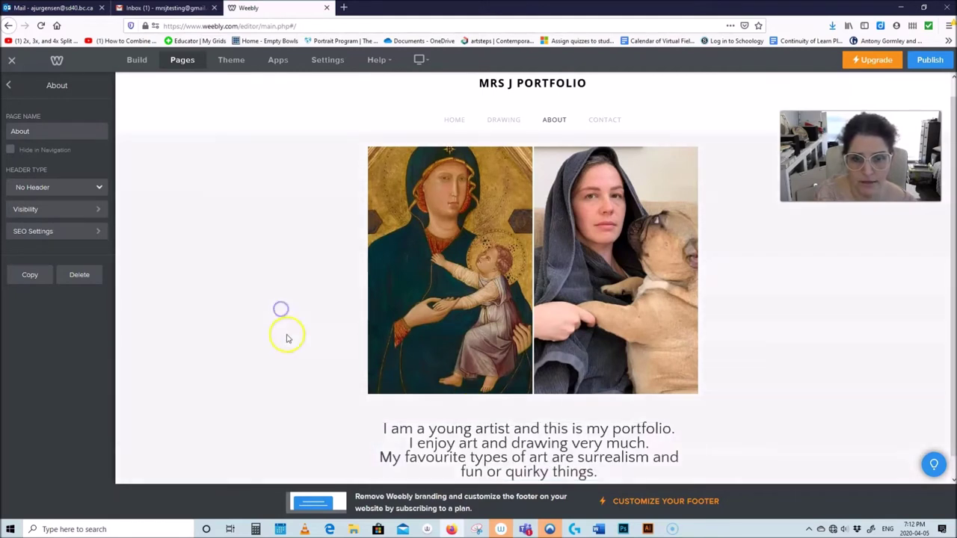
- Go back to the page list and open the Drawing page
scroll(269, 331, down, 1)
scroll(238, 252, up, 2)
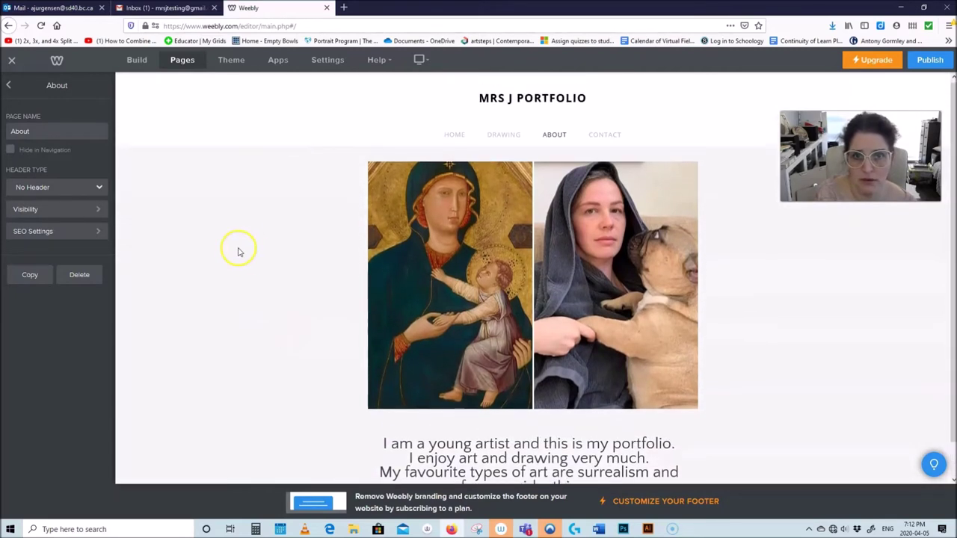
click(9, 87)
click(38, 139)
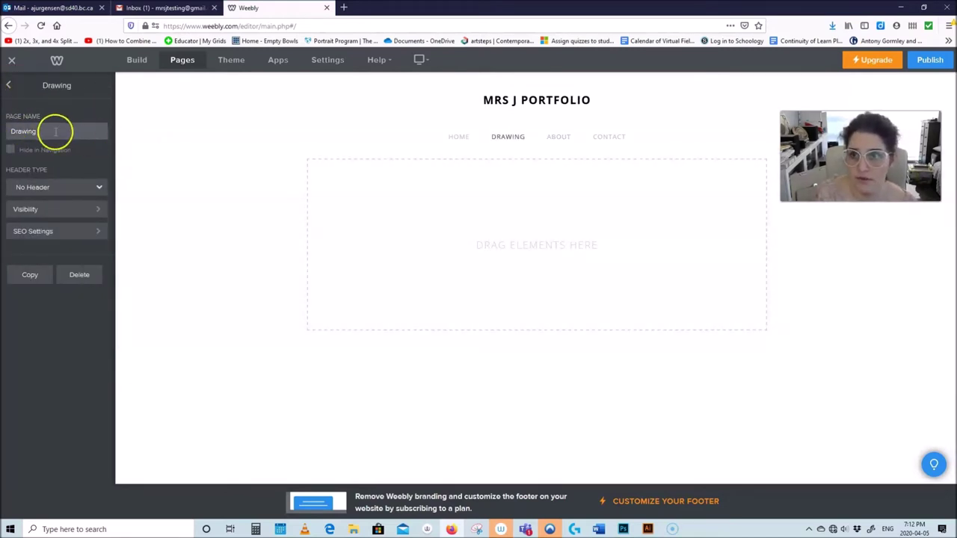
- Add a title element reading 'Drawing' and centre-align it
click(136, 65)
drag(70, 107, 652, 216)
click(419, 164)
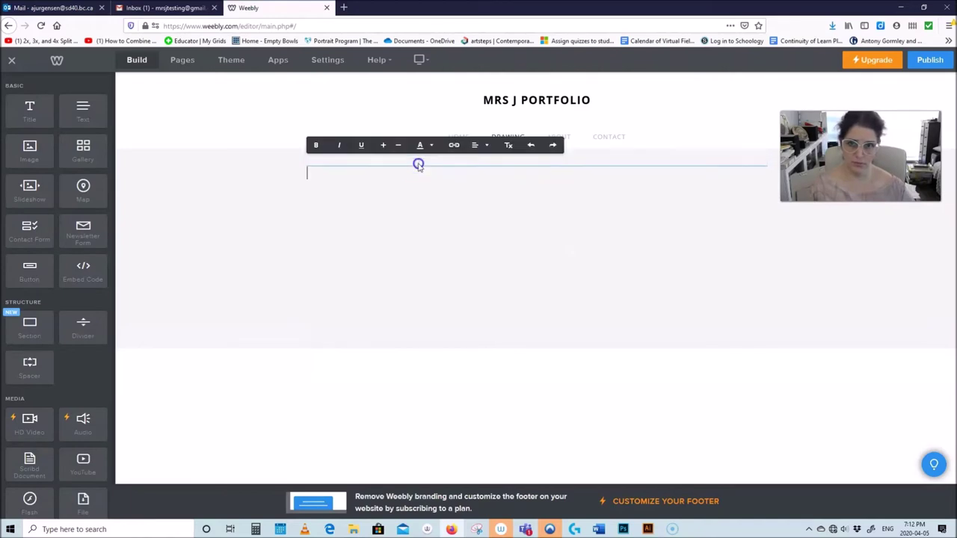
text(Drawing)
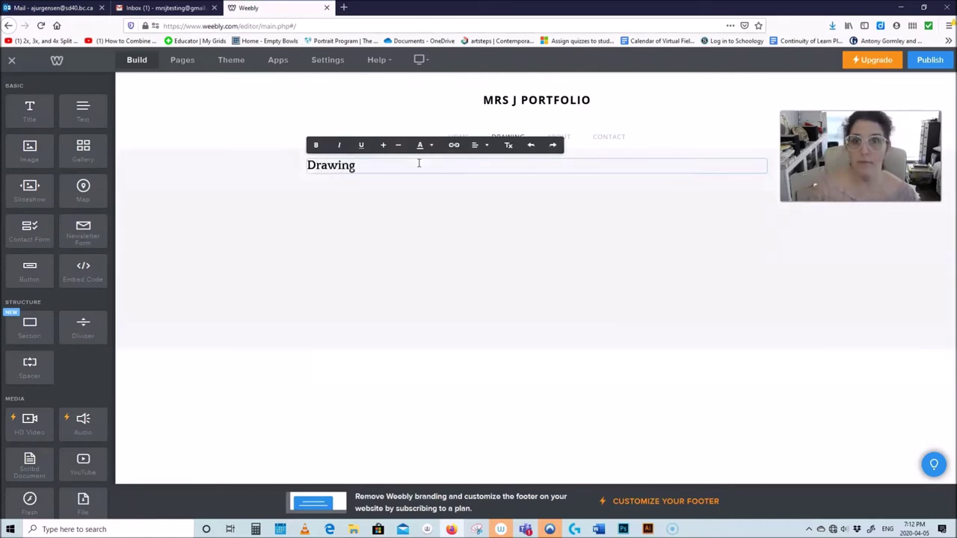
click(485, 145)
click(481, 181)
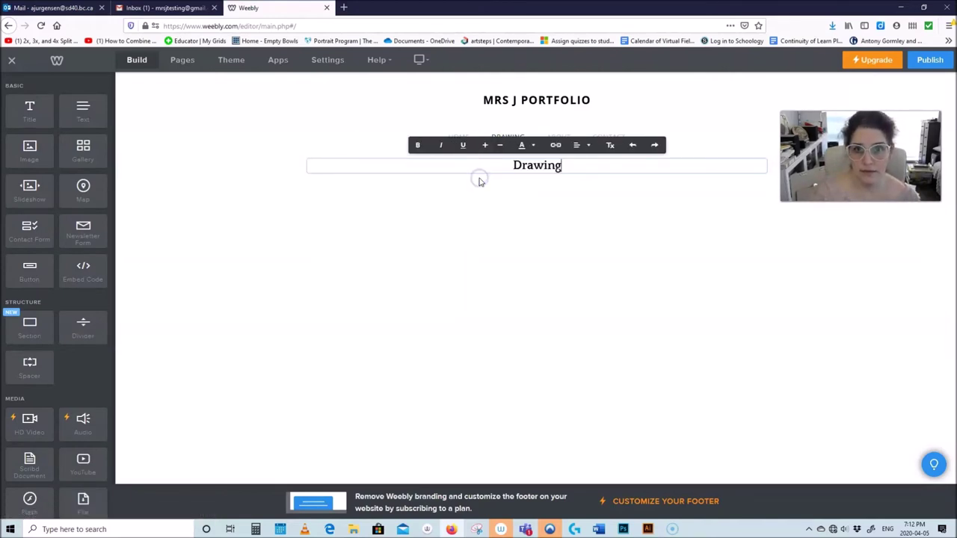
click(196, 167)
- Place a divider below the Drawing title and enlarge the title two sizes
mouse_move(79, 329)
mouse_down()
mouse_move(386, 280)
mouse_move(483, 196)
mouse_move(479, 204)
mouse_up()
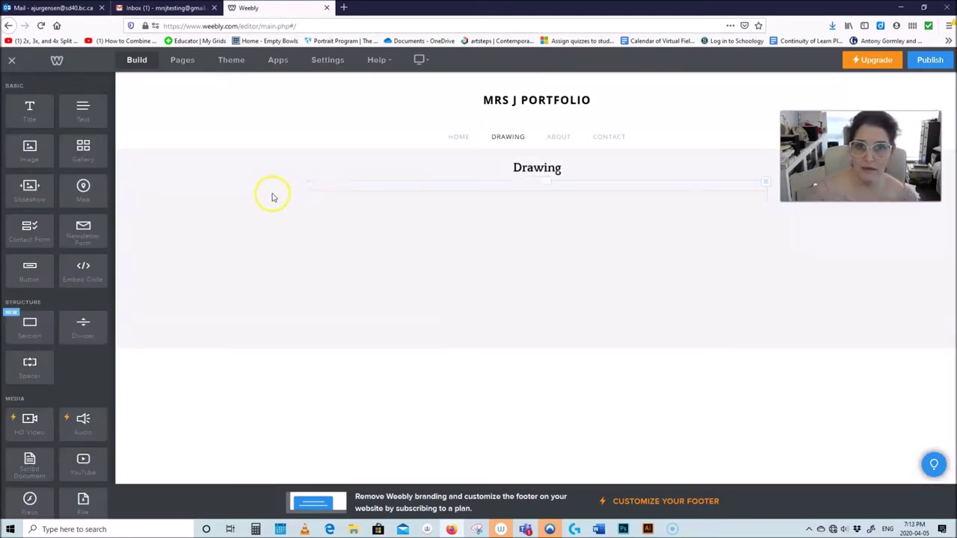
click(570, 170)
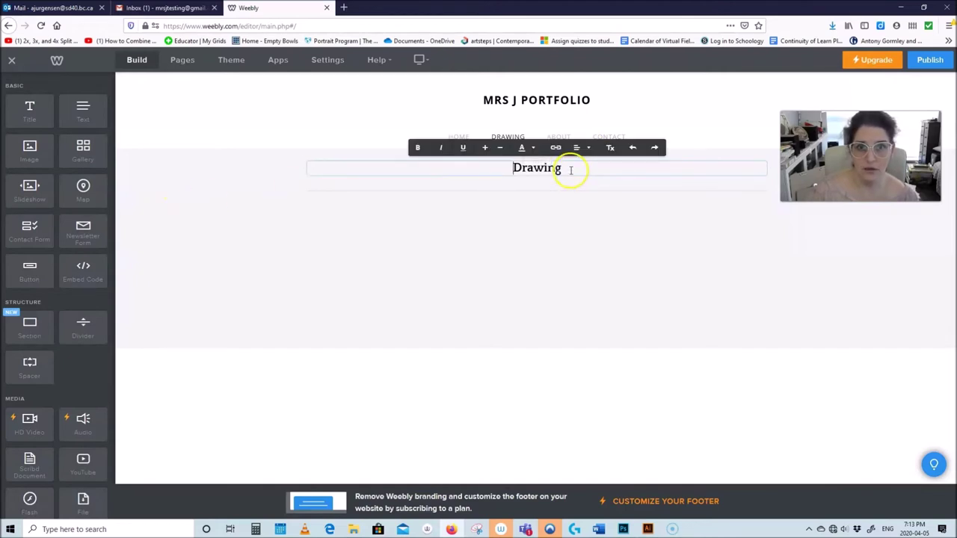
click(485, 148)
click(485, 148)
click(229, 170)
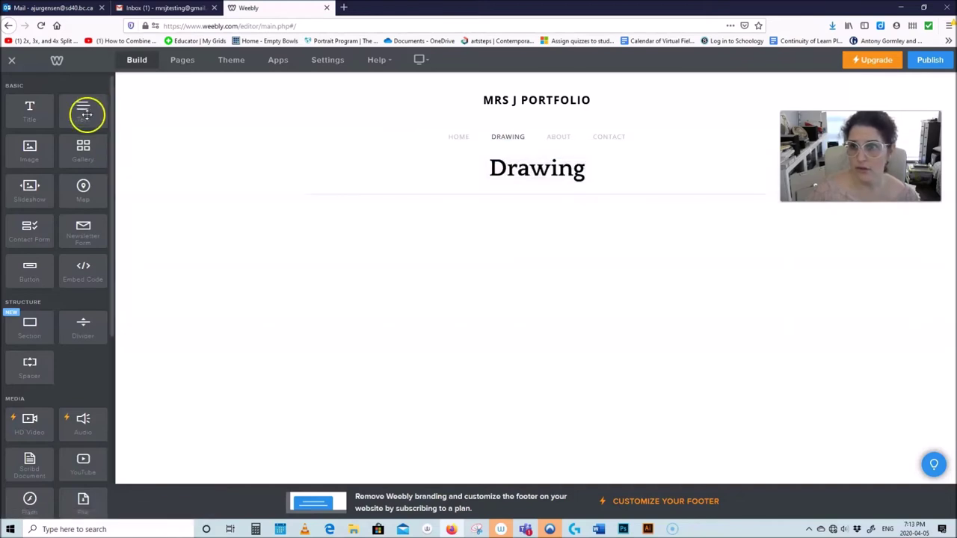
- Add the image blocks below the title and upload master14 into the first slot
mouse_move(29, 151)
mouse_down()
mouse_move(455, 246)
mouse_move(160, 242)
mouse_move(26, 147)
mouse_move(344, 262)
mouse_move(285, 246)
mouse_move(240, 199)
mouse_move(364, 227)
mouse_move(404, 210)
mouse_move(331, 212)
mouse_up()
drag(29, 149, 560, 240)
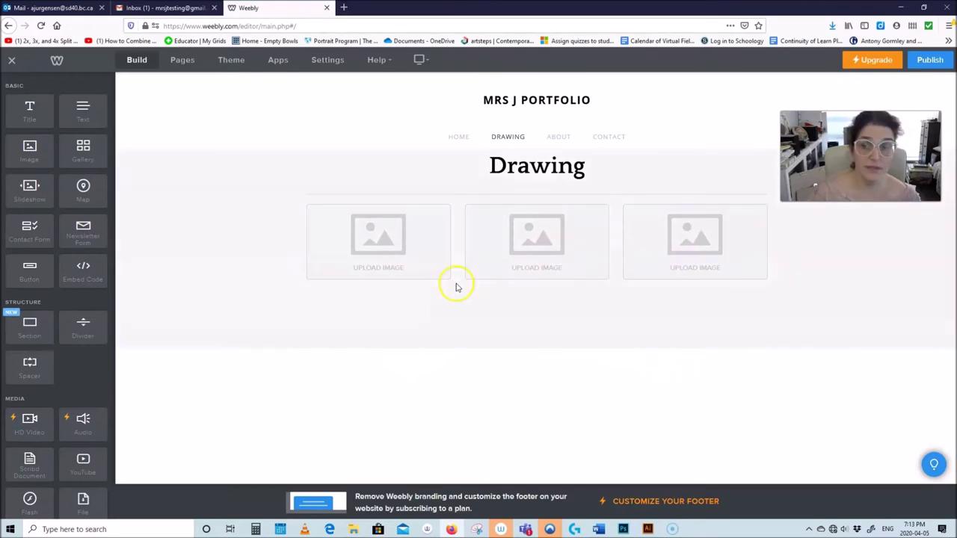
click(391, 245)
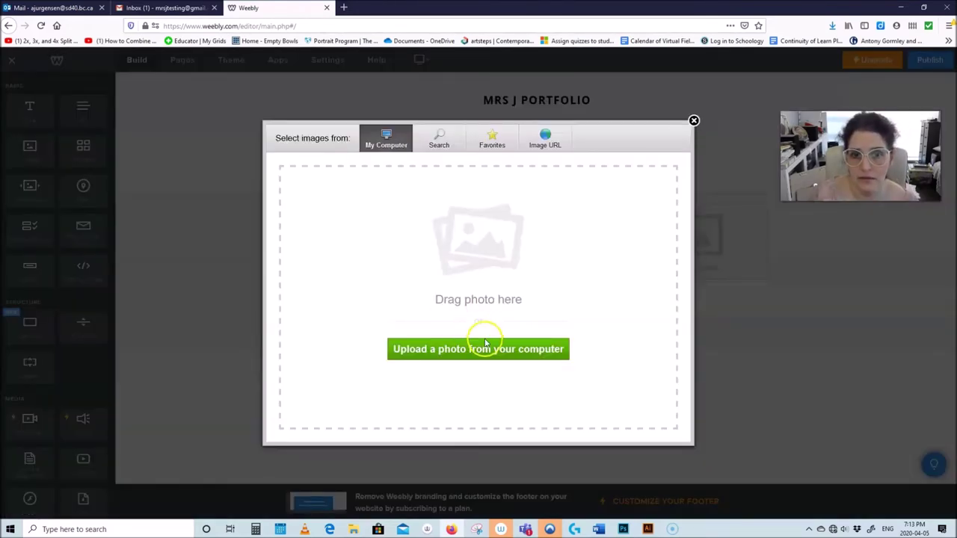
click(490, 351)
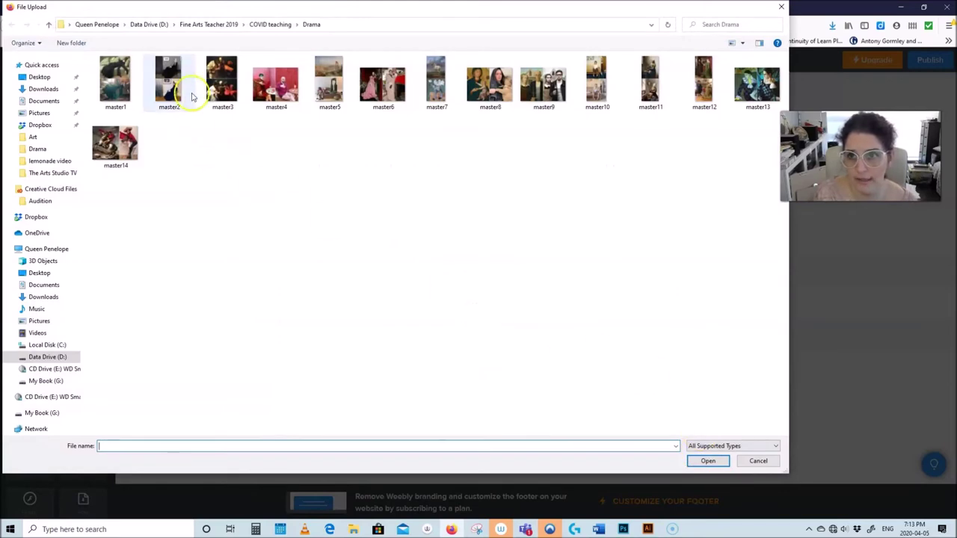
click(120, 144)
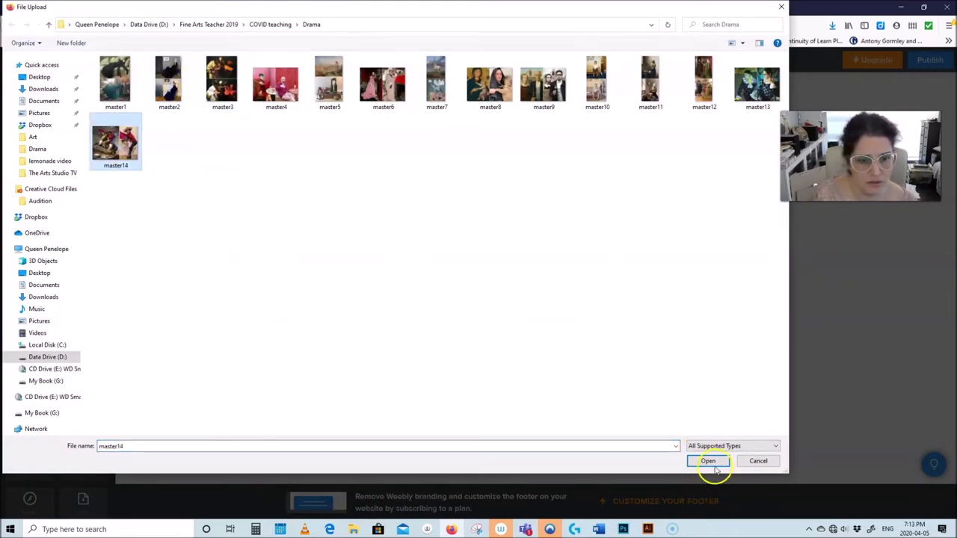
click(708, 461)
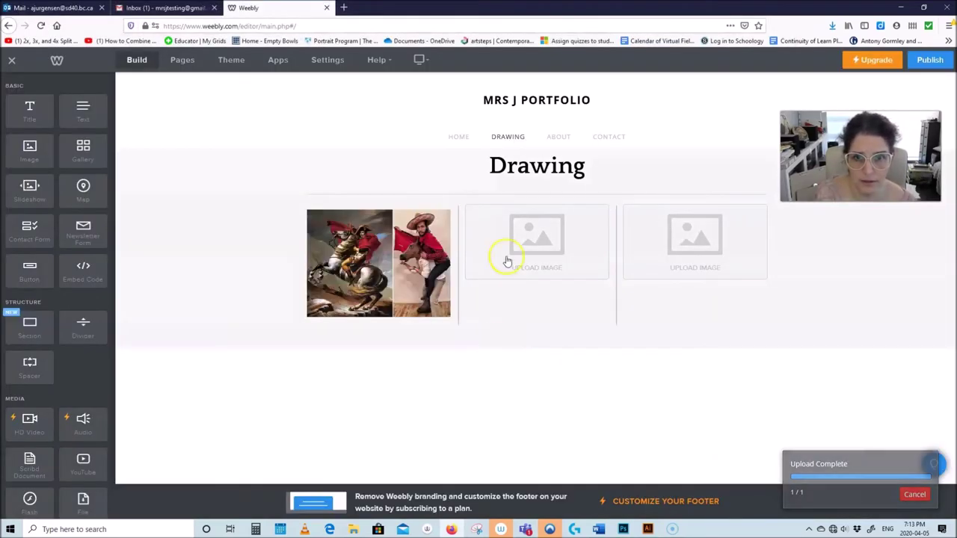
- Upload master9 into the second image slot and master13 into the third
click(521, 244)
click(486, 350)
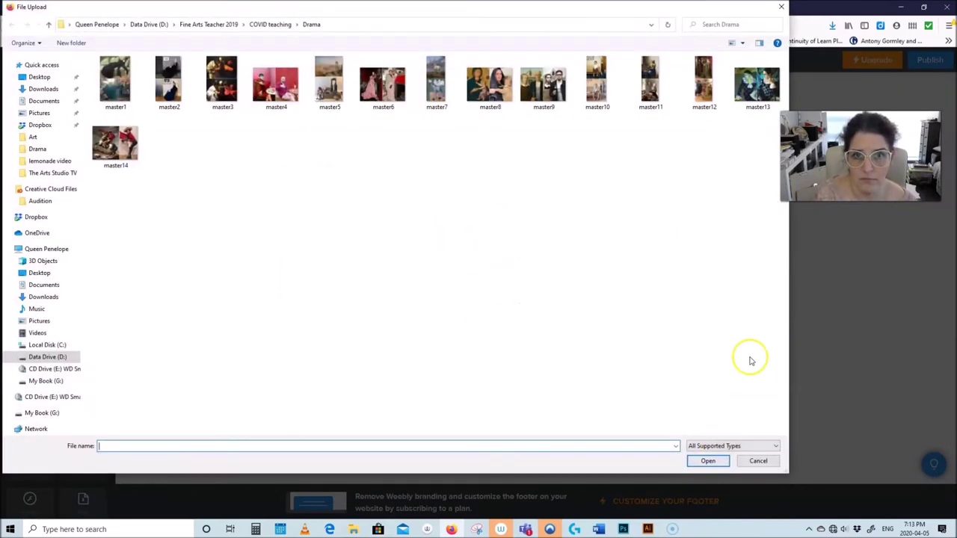
click(543, 81)
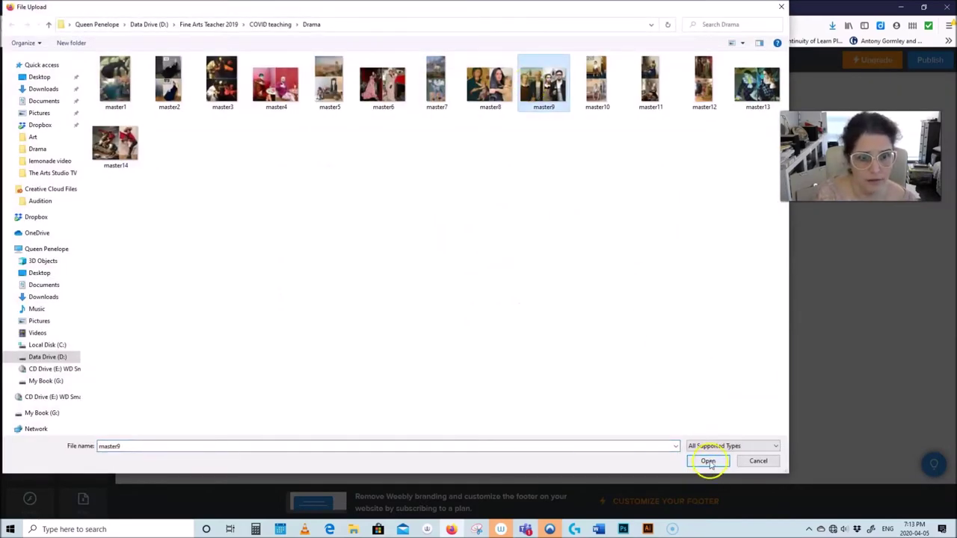
click(708, 461)
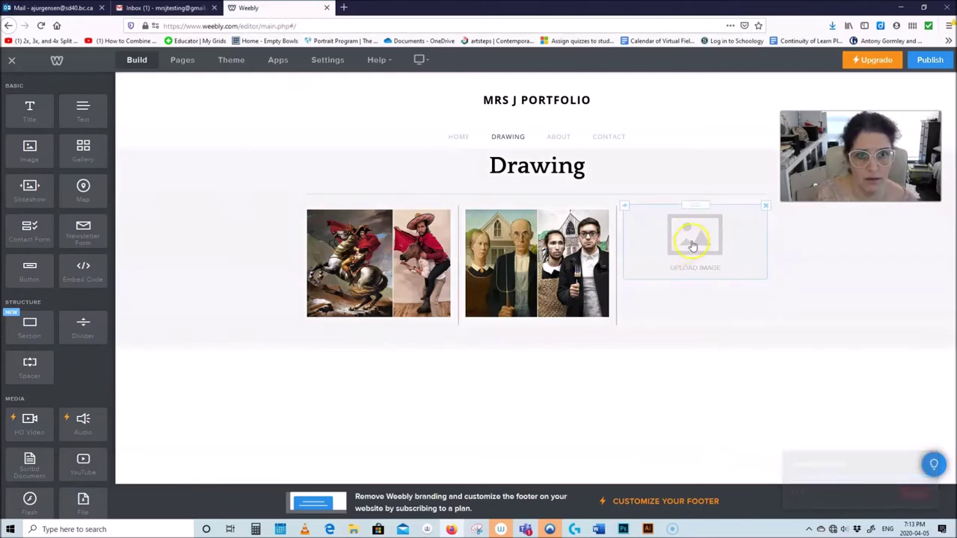
click(693, 246)
click(486, 358)
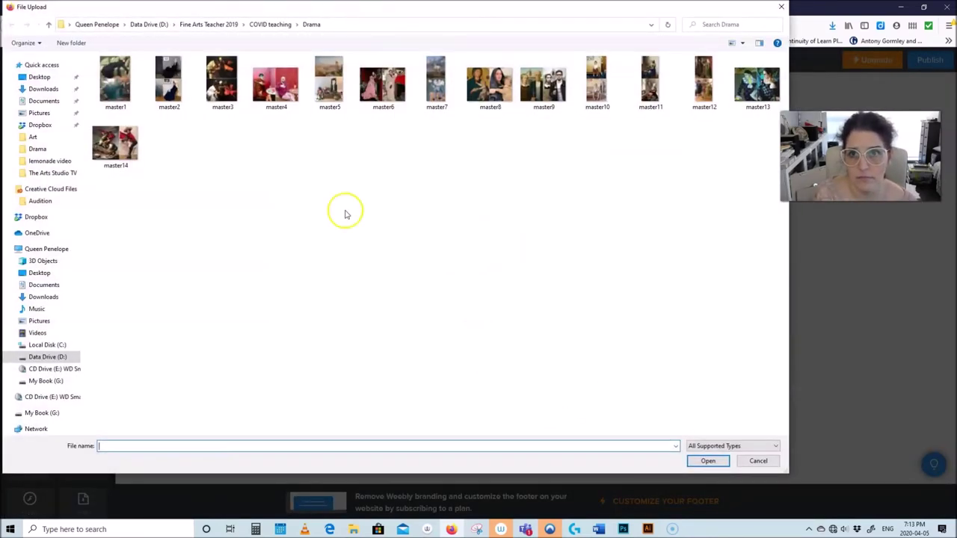
click(752, 105)
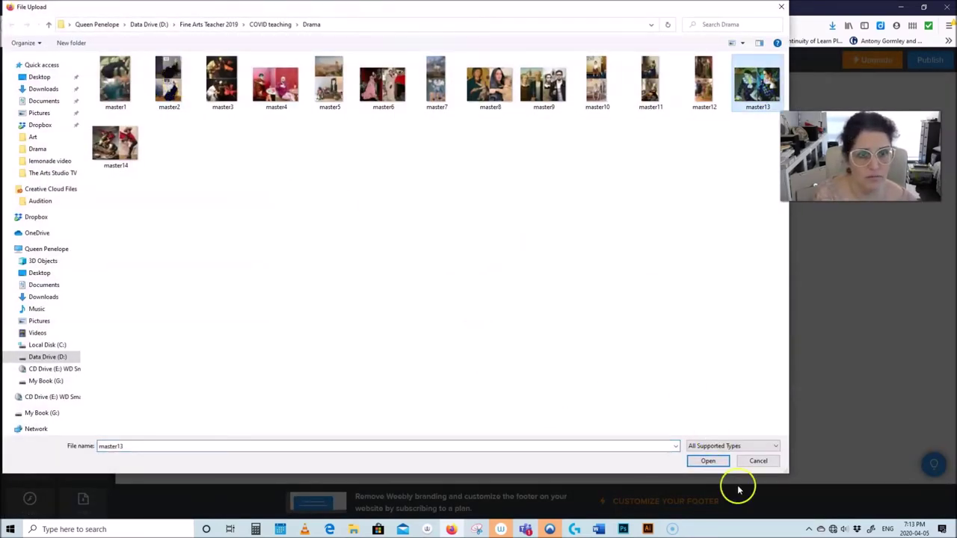
click(709, 461)
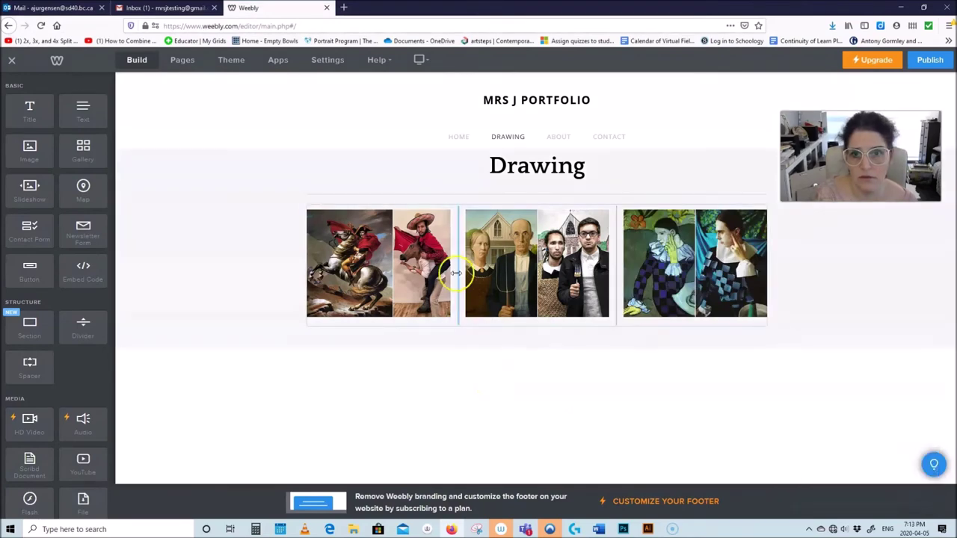
- Reorder the images so American Gothic comes first, ahead of Napoleon
drag(545, 258, 306, 252)
drag(305, 253, 307, 254)
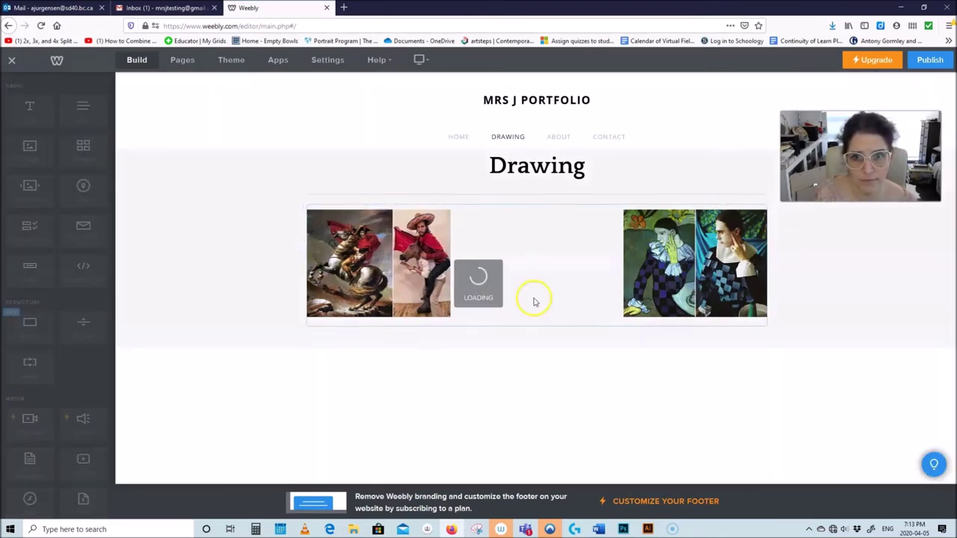
click(217, 245)
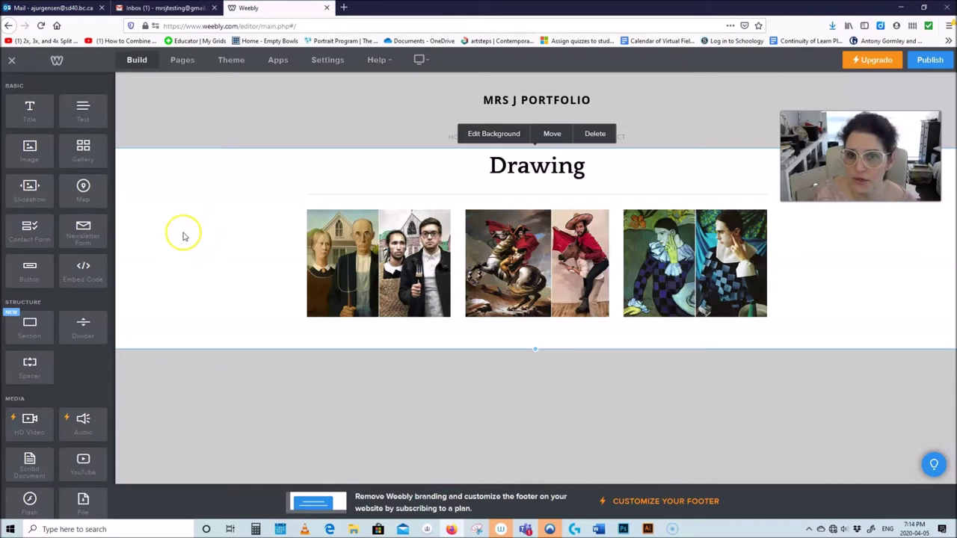
- Place a Simple Slideshow below the three images and upload master5, master6 and master7
drag(29, 187, 32, 189)
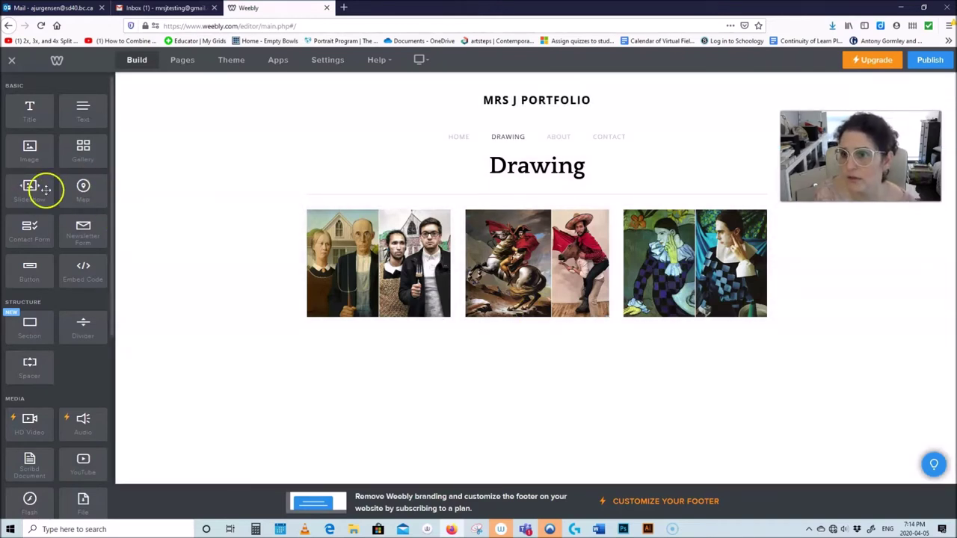
mouse_move(33, 187)
mouse_down()
mouse_move(149, 259)
mouse_move(351, 309)
mouse_move(359, 322)
mouse_up()
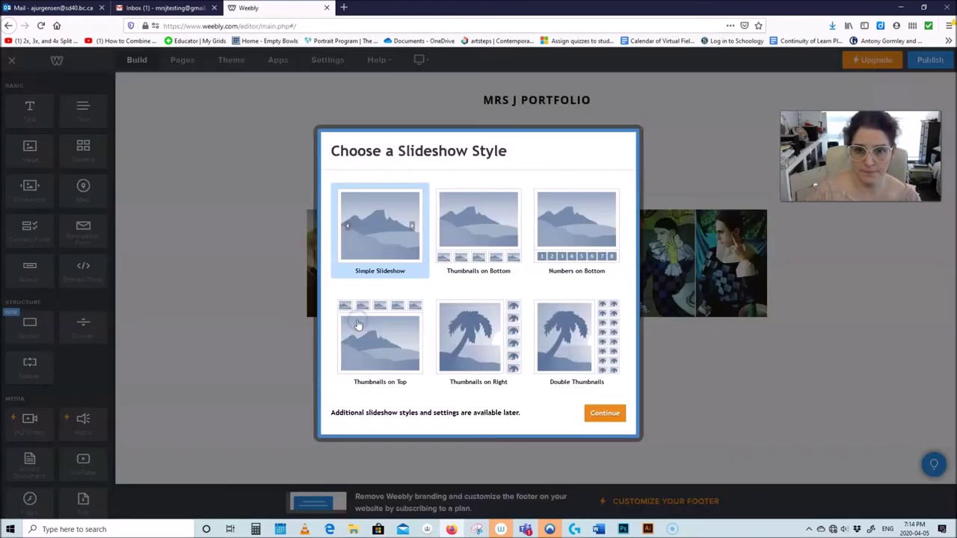
click(605, 413)
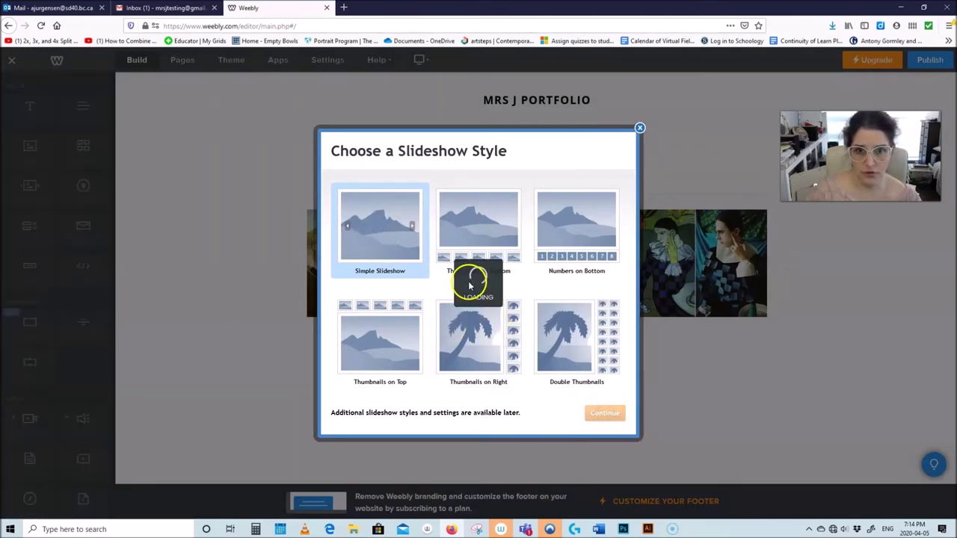
click(479, 355)
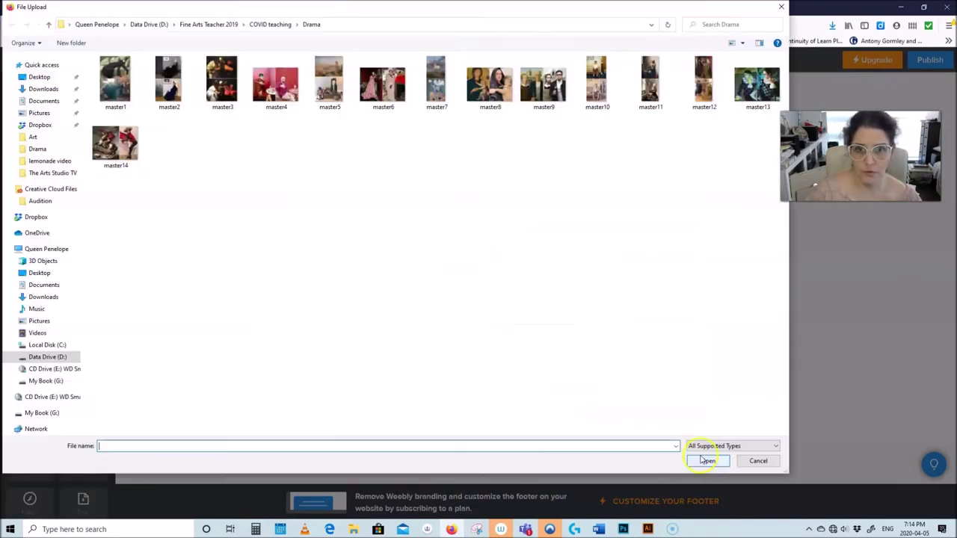
click(329, 80)
shift+click(427, 88)
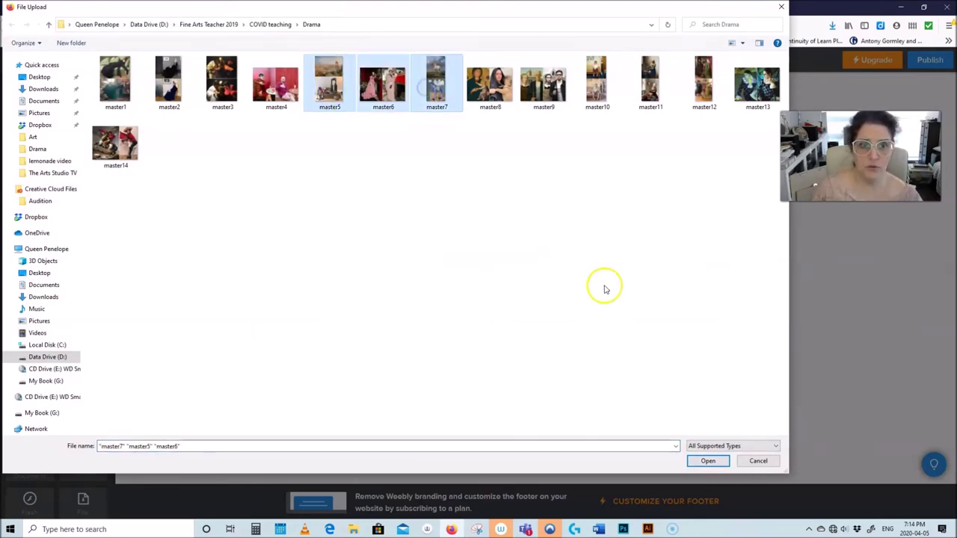
click(715, 462)
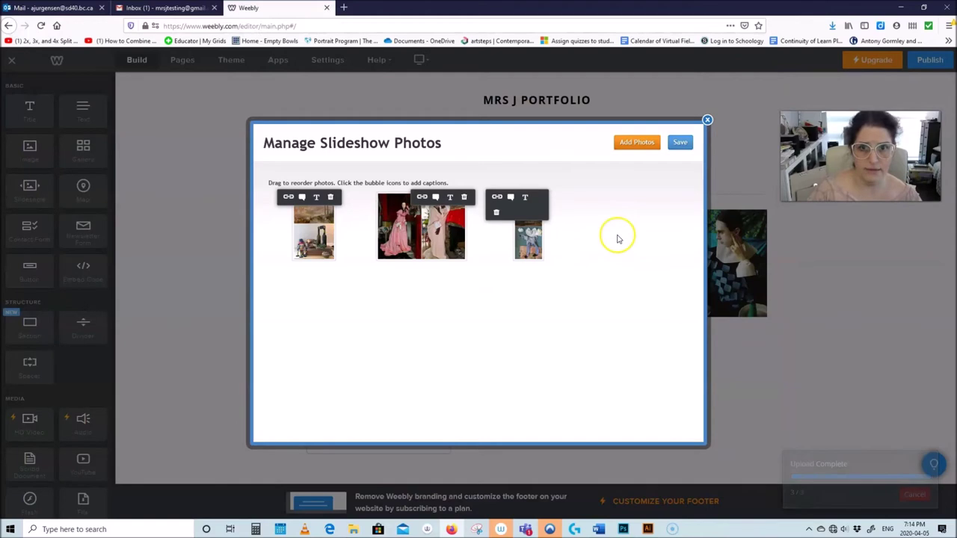
- Add master11 to the slideshow and save its four photos
click(637, 142)
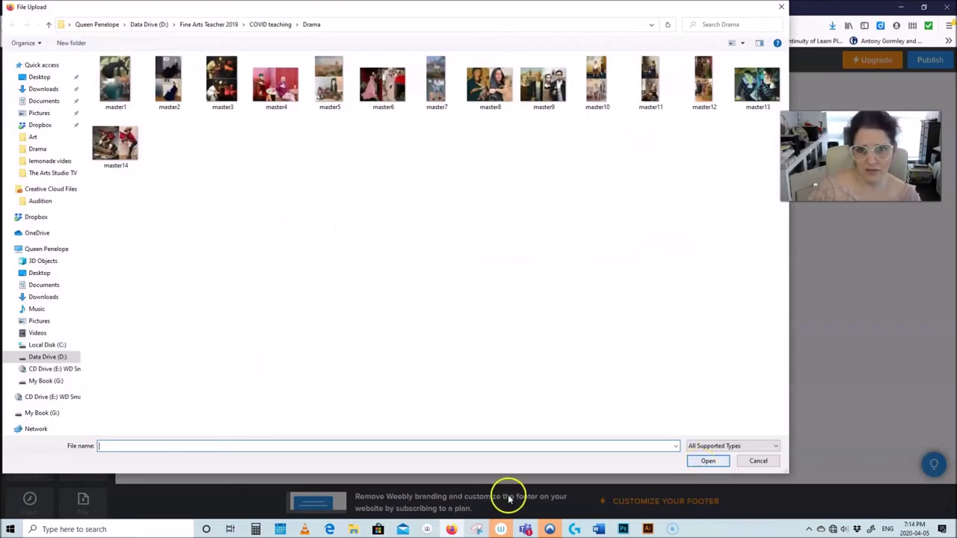
click(648, 86)
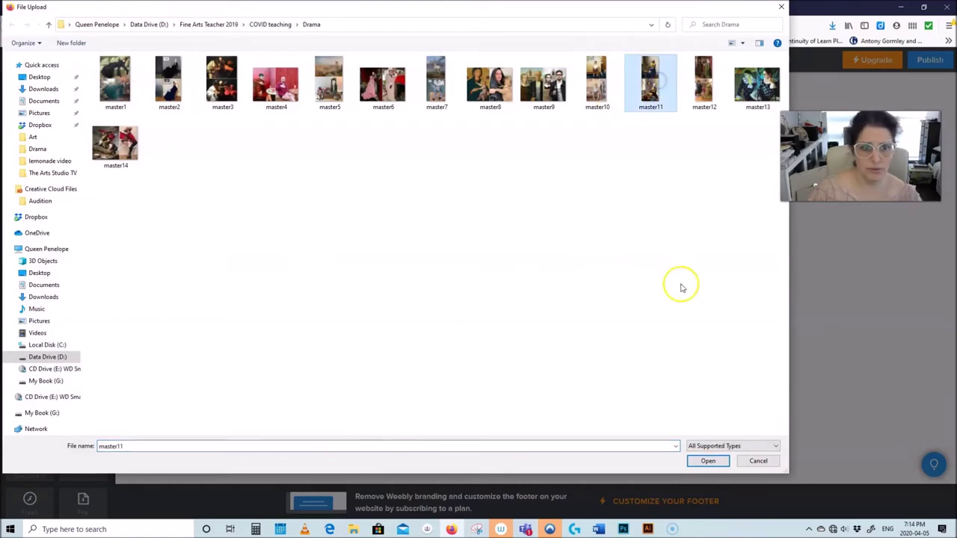
click(708, 461)
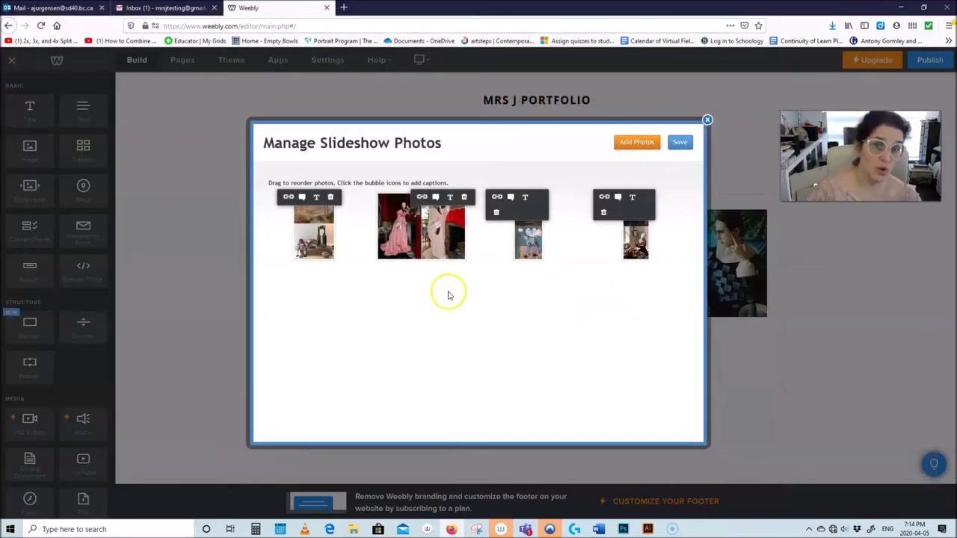
click(680, 144)
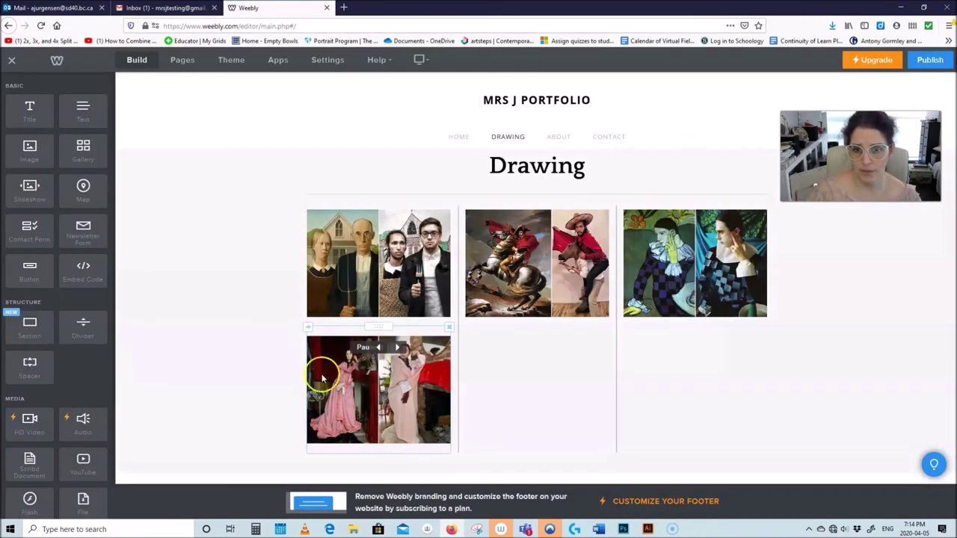
click(352, 377)
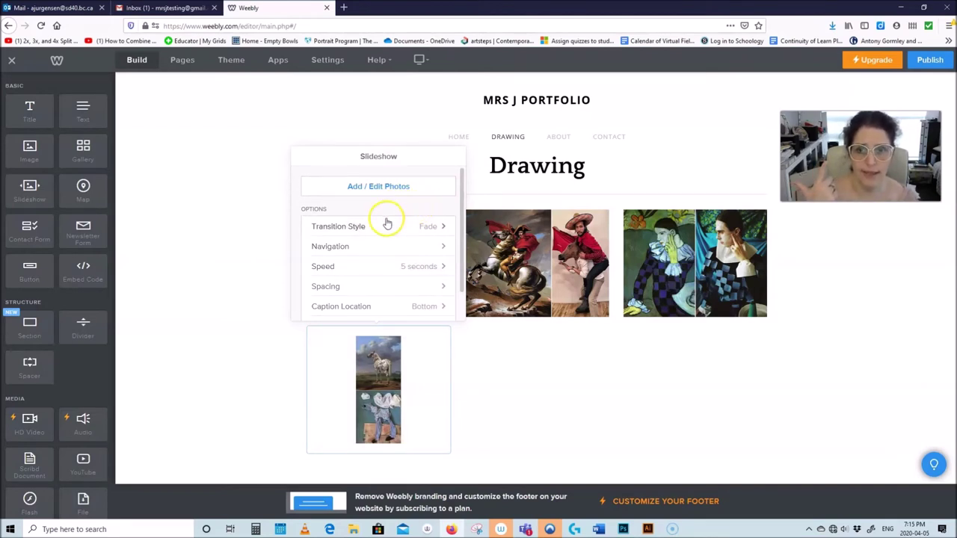
- Turn Autoplay off in the slideshow's Advanced settings
scroll(388, 222, down, 1)
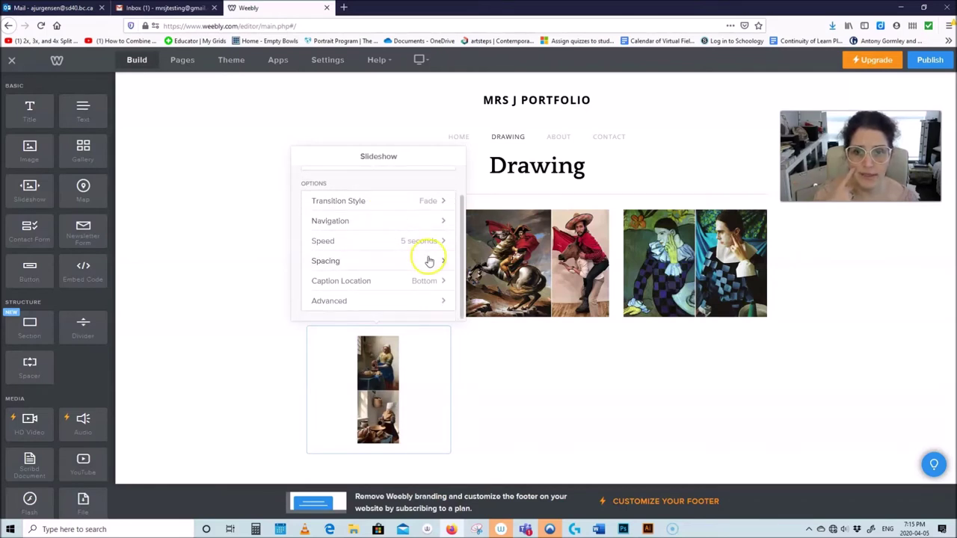
click(443, 302)
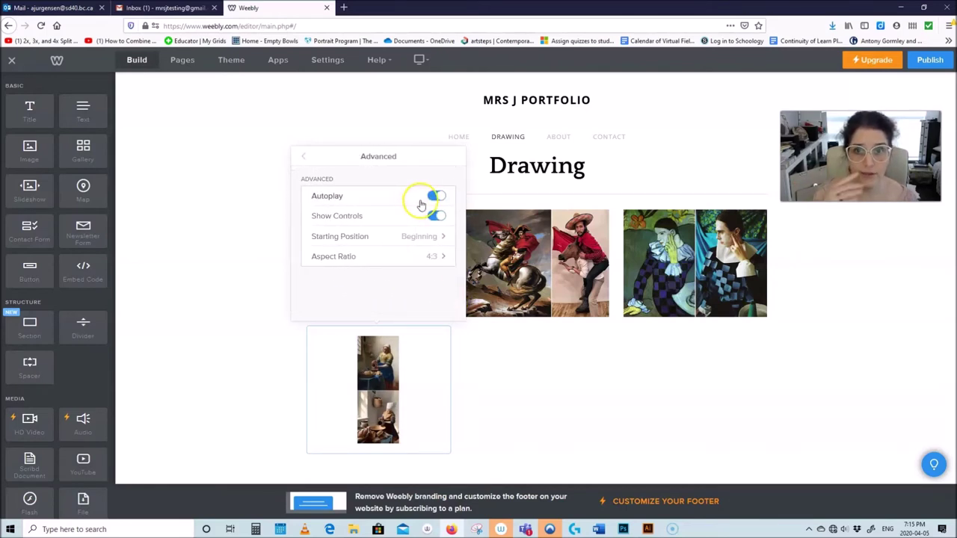
click(434, 197)
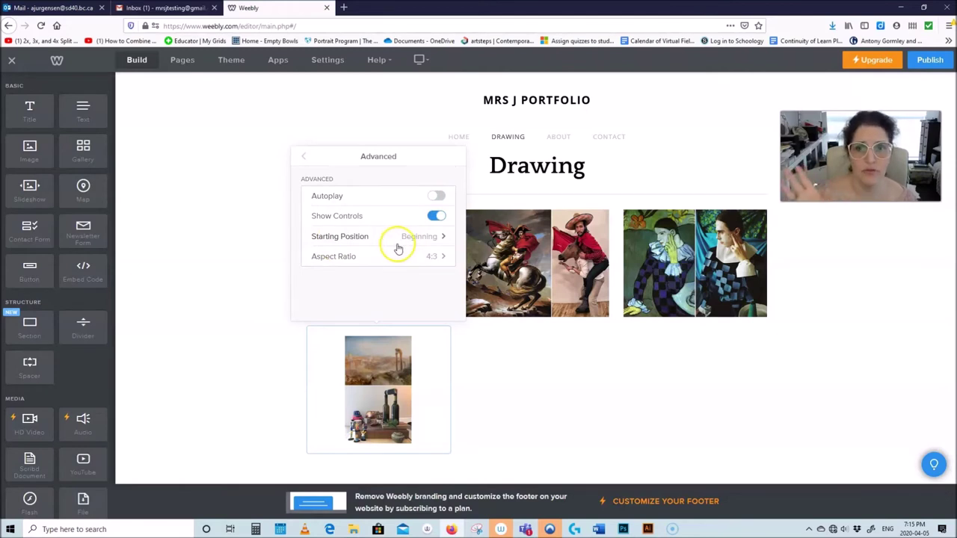
click(238, 256)
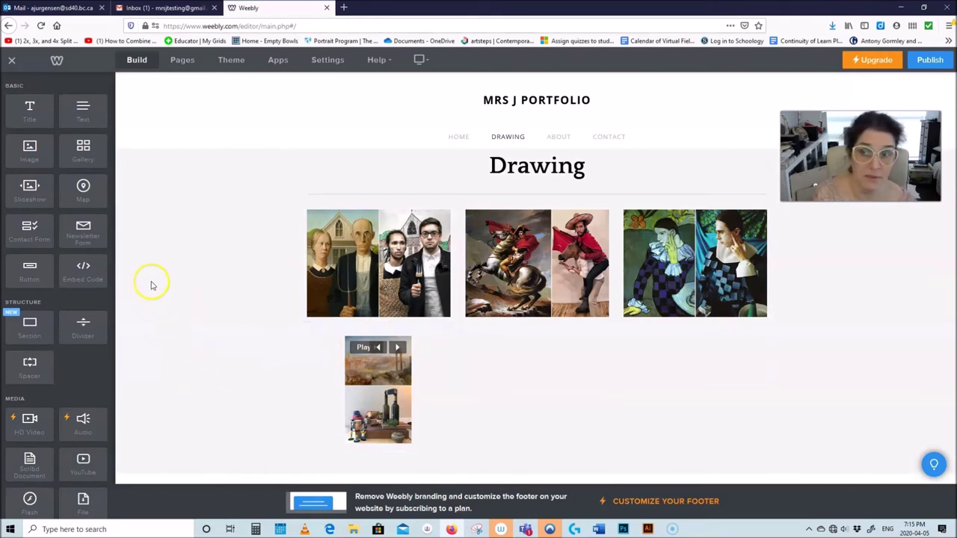
- Add a second Simple Slideshow below the first with only master5, and save it
drag(29, 187, 474, 458)
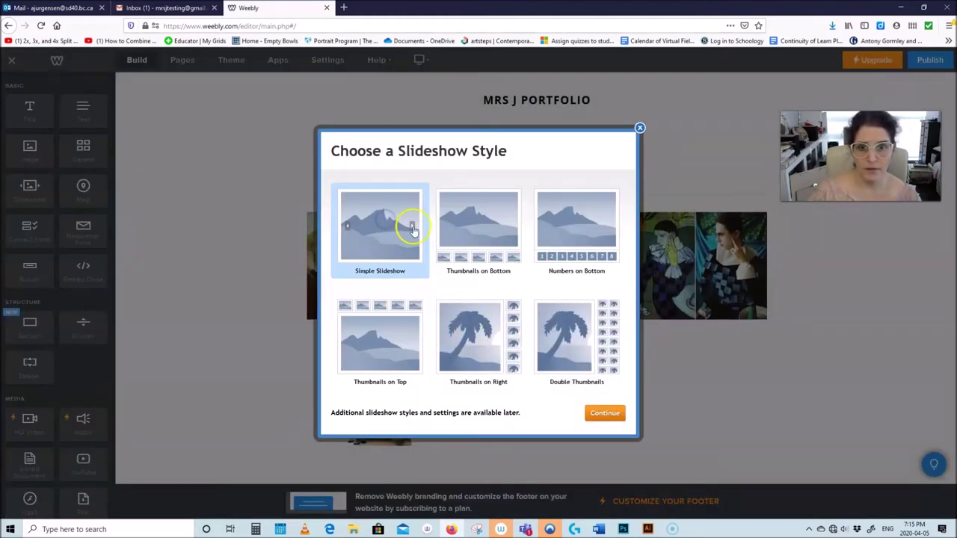
click(614, 415)
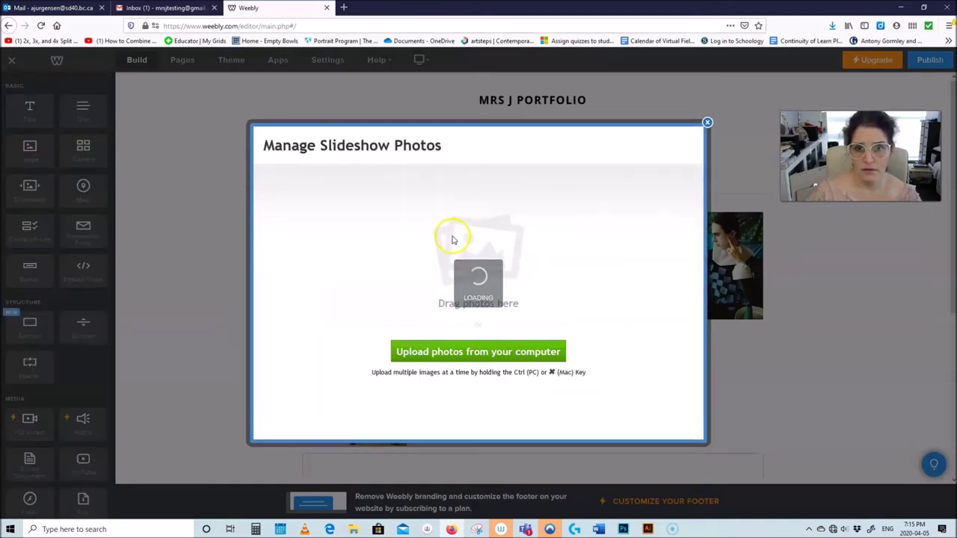
click(490, 353)
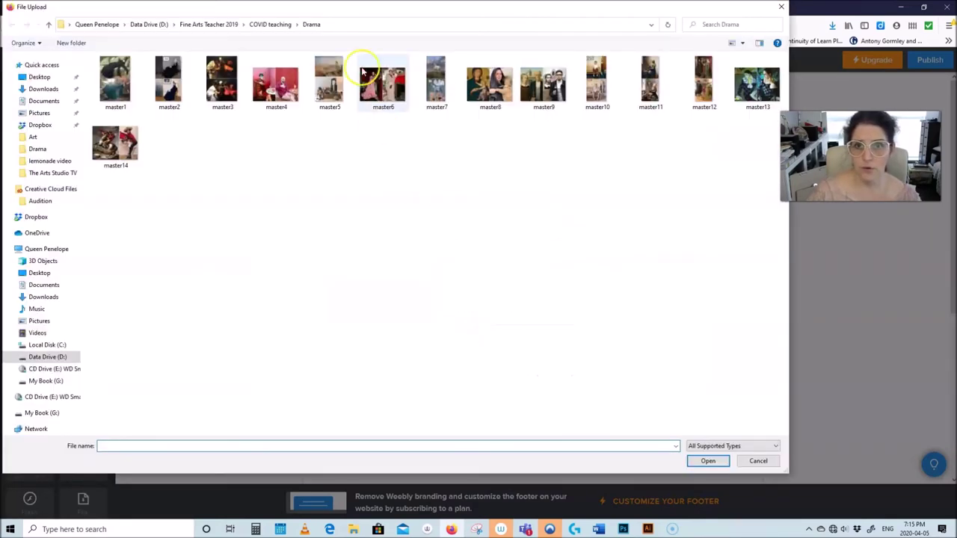
click(329, 79)
click(706, 456)
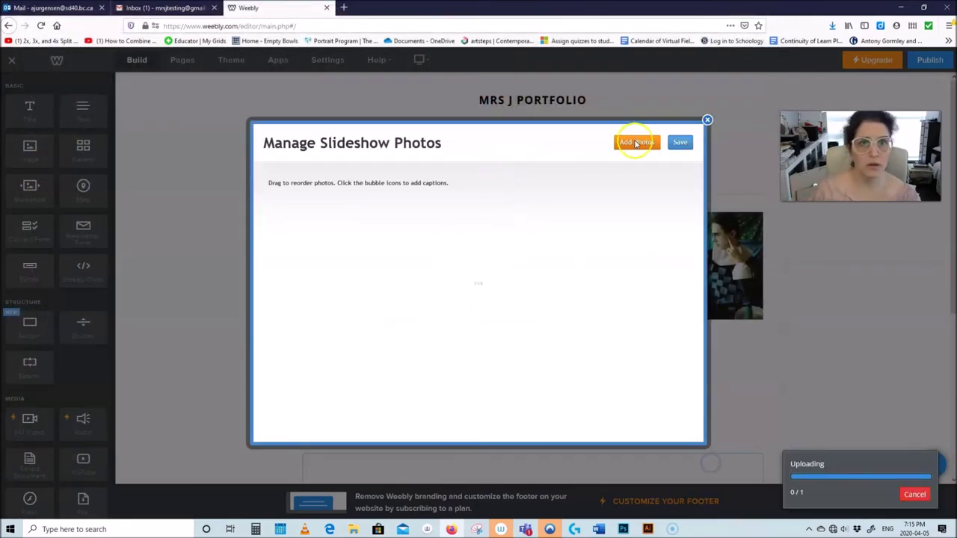
click(682, 142)
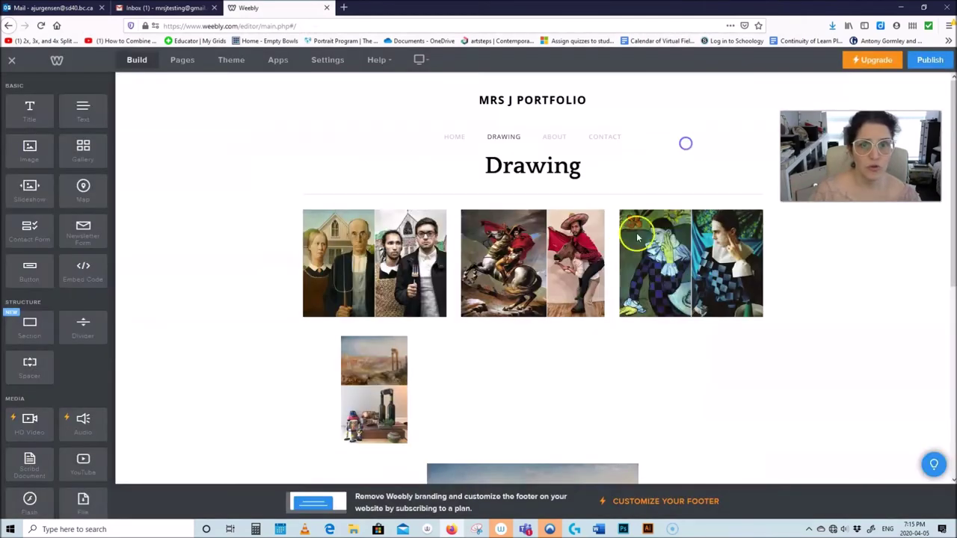
- Delete the bottom slideshow and confirm the removal
scroll(621, 398, down, 3)
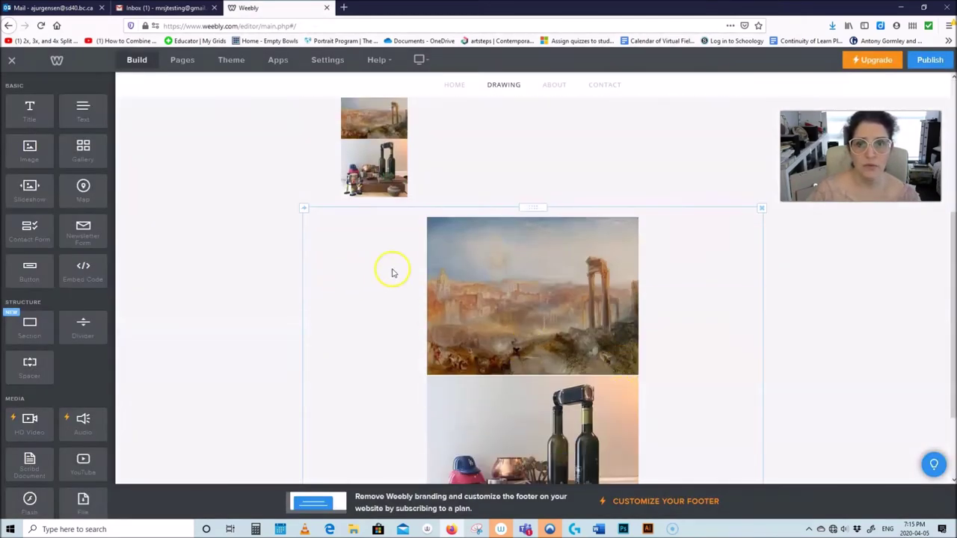
scroll(624, 346, down, 2)
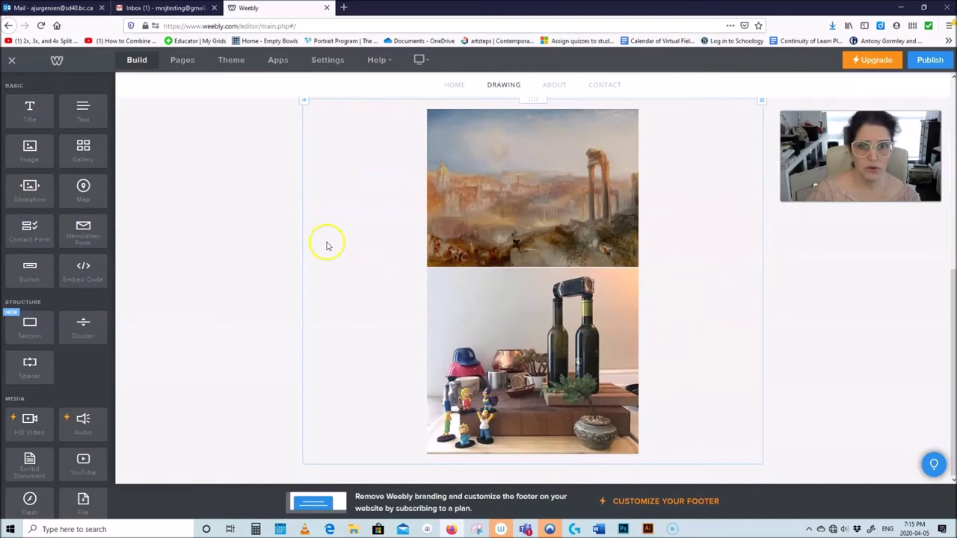
scroll(695, 252, up, 5)
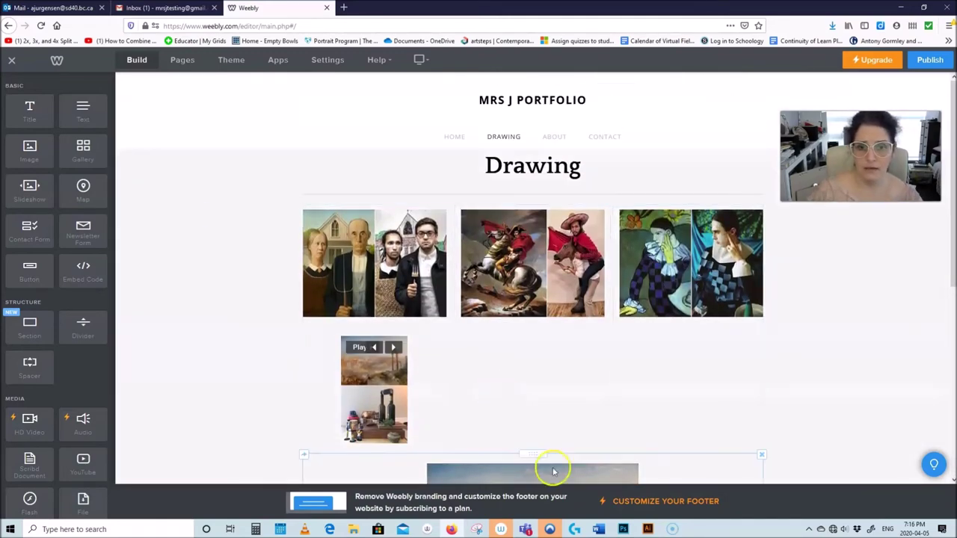
click(551, 469)
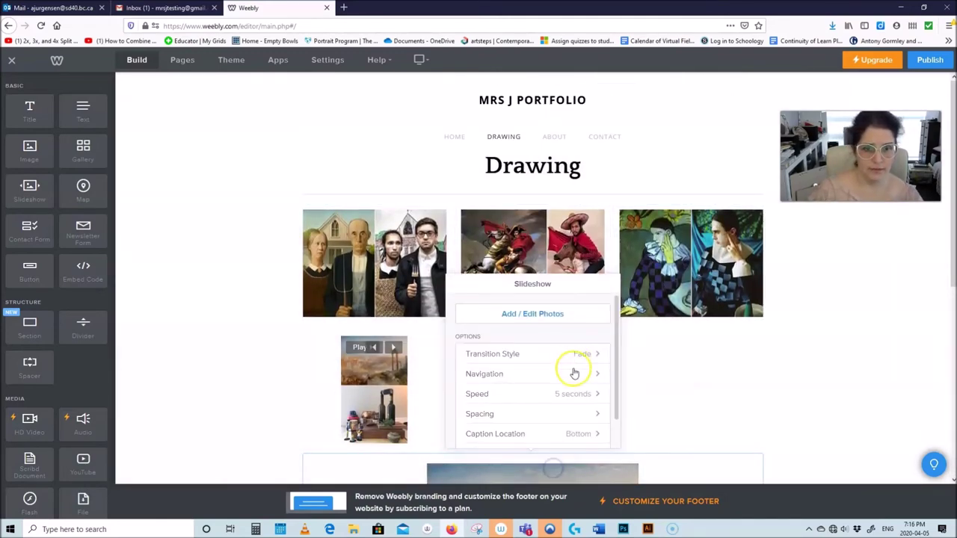
click(897, 414)
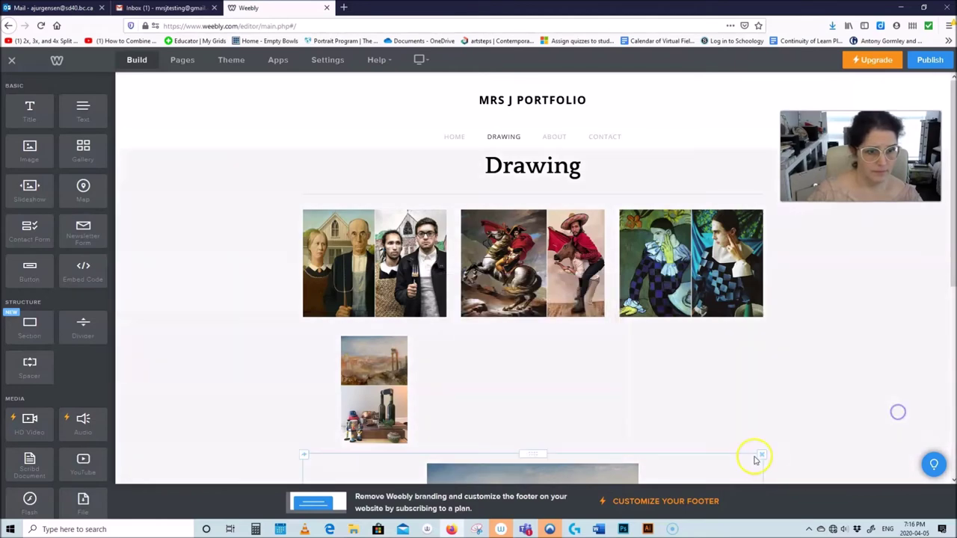
click(763, 455)
click(757, 425)
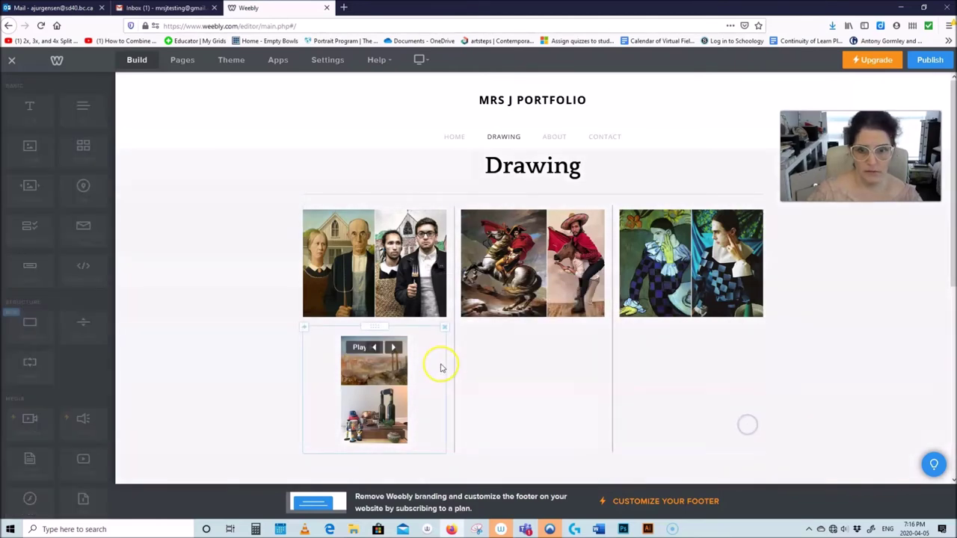
- Delete the remaining small slideshow and confirm the removal
click(448, 330)
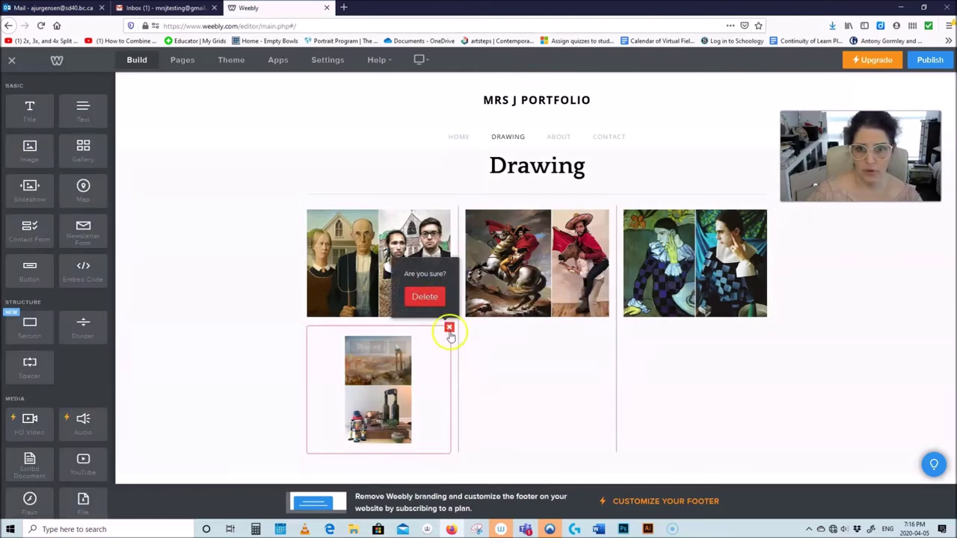
click(843, 354)
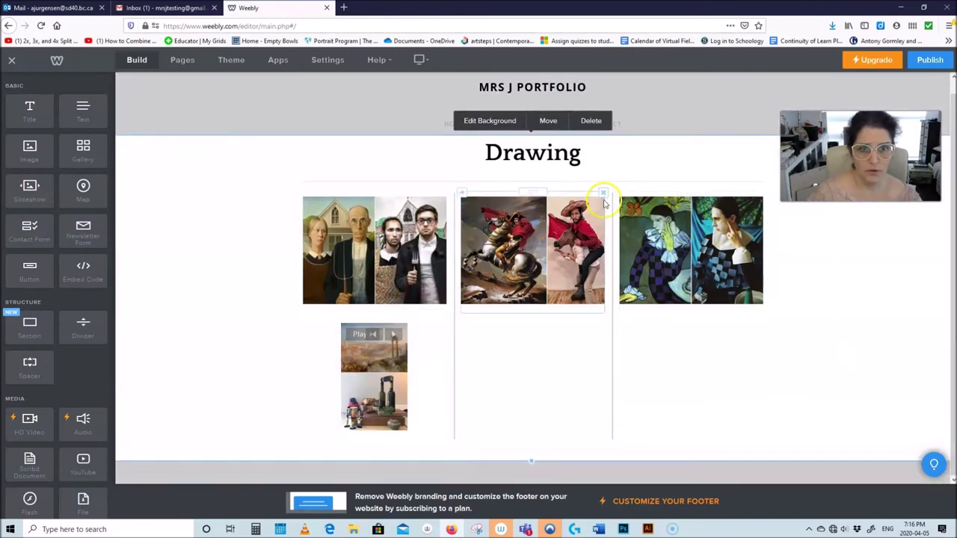
click(444, 314)
click(441, 280)
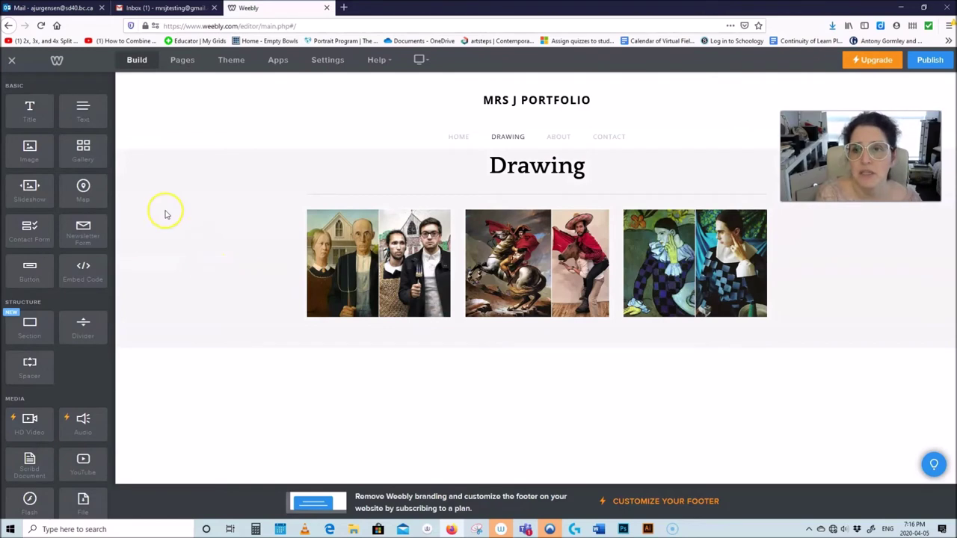
- In the Pages list, drag Drawing under Home so it nests as Home's subpage
click(182, 60)
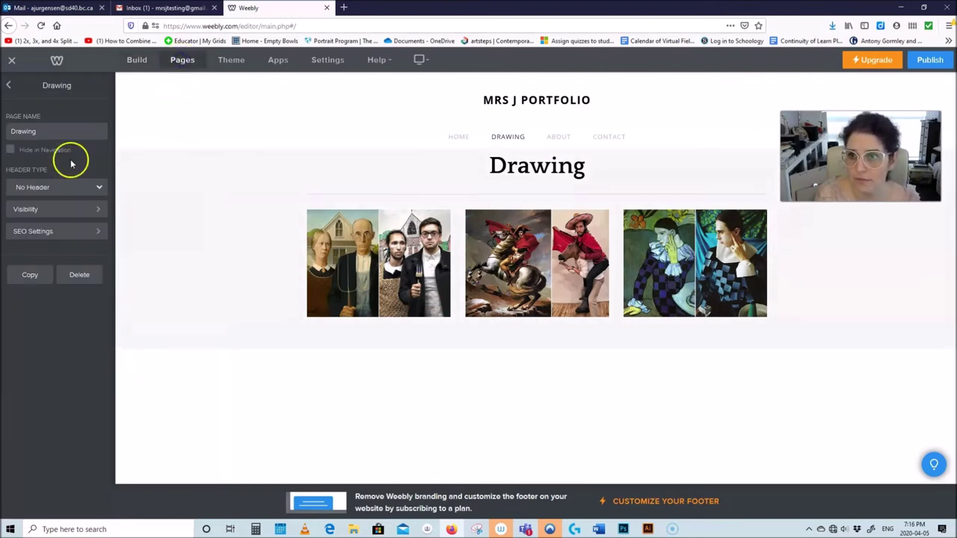
click(10, 88)
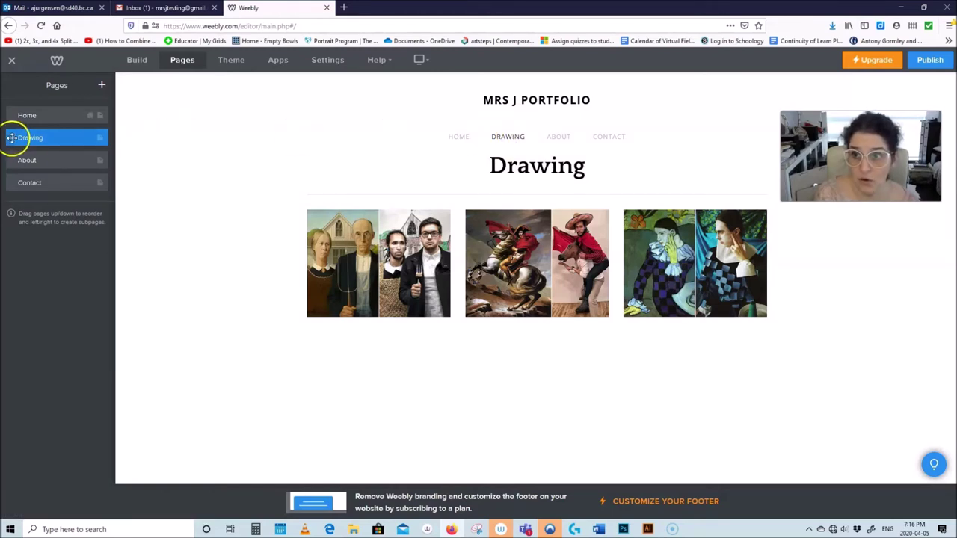
drag(12, 138, 12, 135)
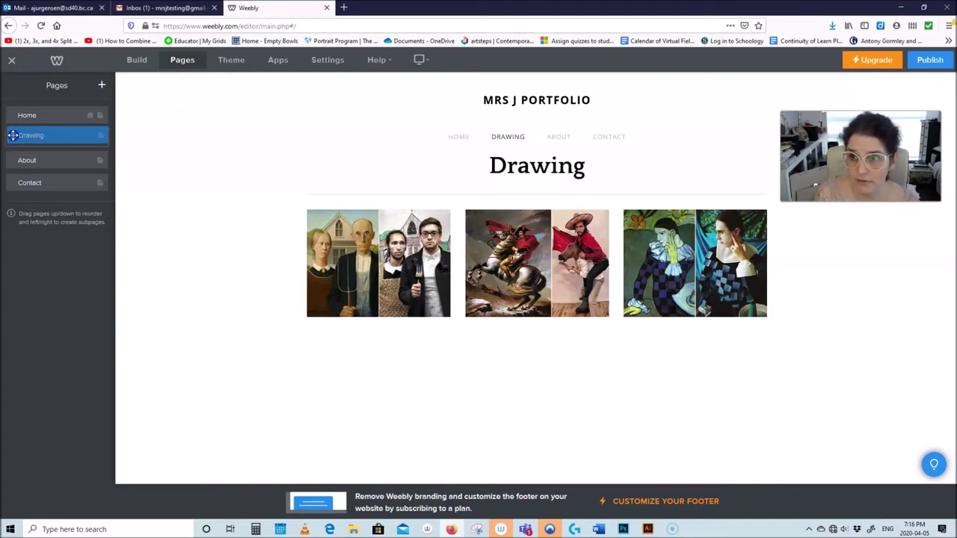
drag(17, 135, 19, 137)
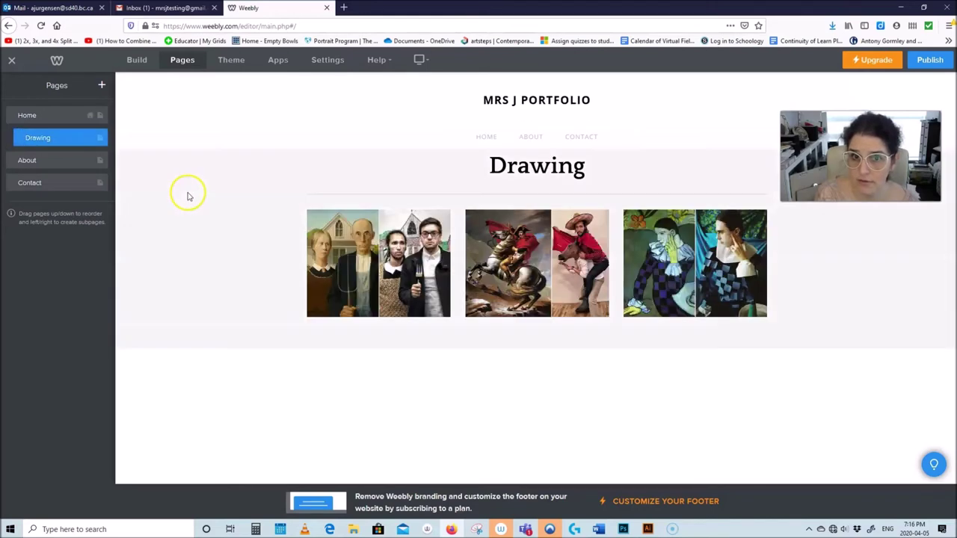
mouse_move(526, 116)
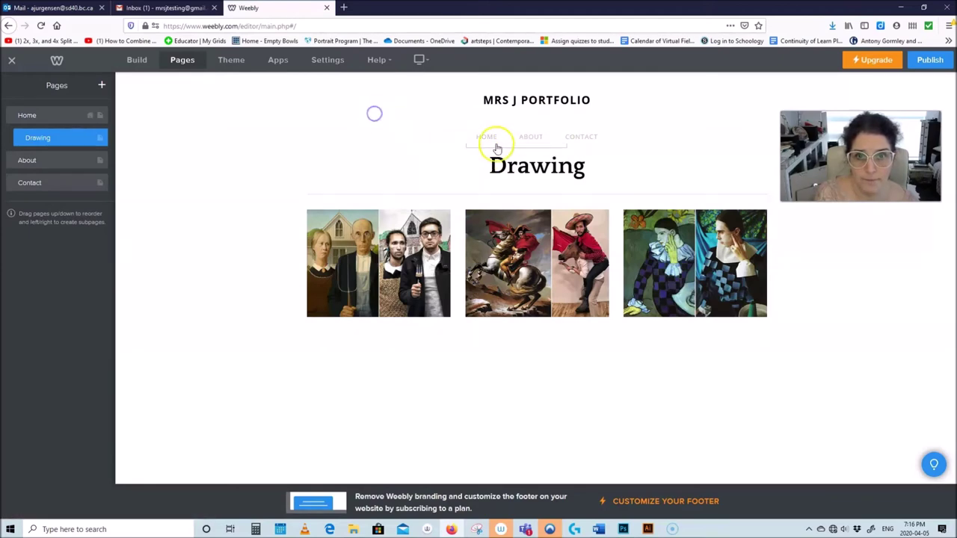
- Open the Home page for editing and select, then deselect, the first gallery image
click(485, 138)
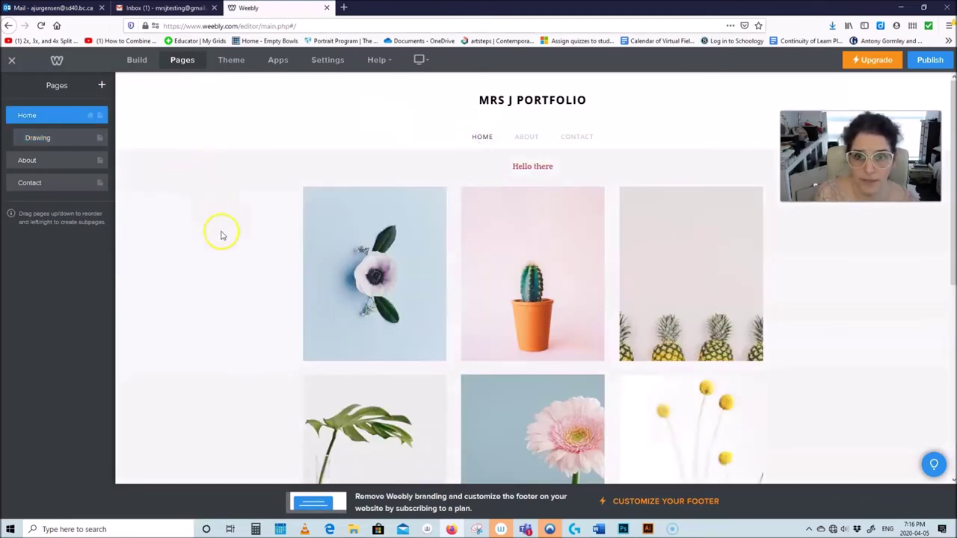
scroll(221, 234, down, 4)
scroll(310, 202, up, 4)
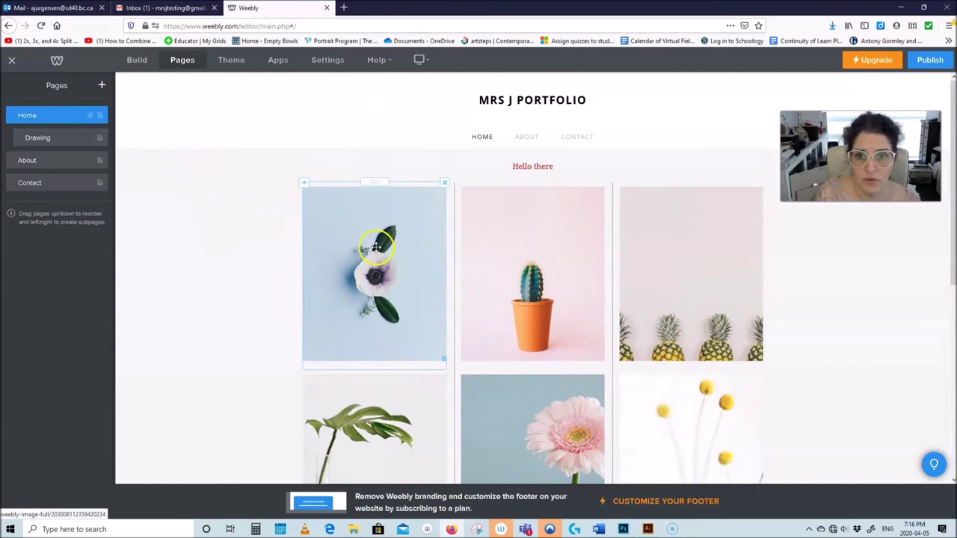
click(379, 247)
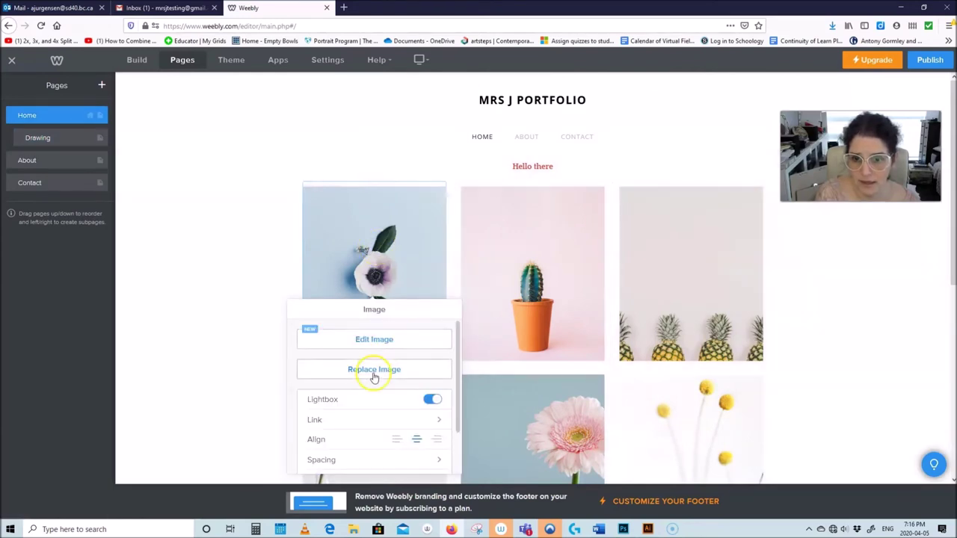
click(231, 292)
mouse_move(447, 189)
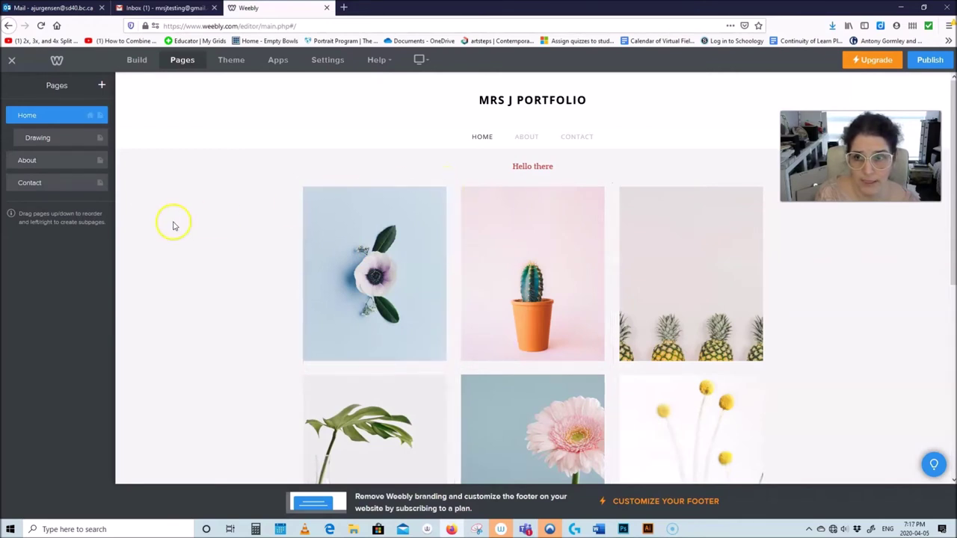
click(242, 234)
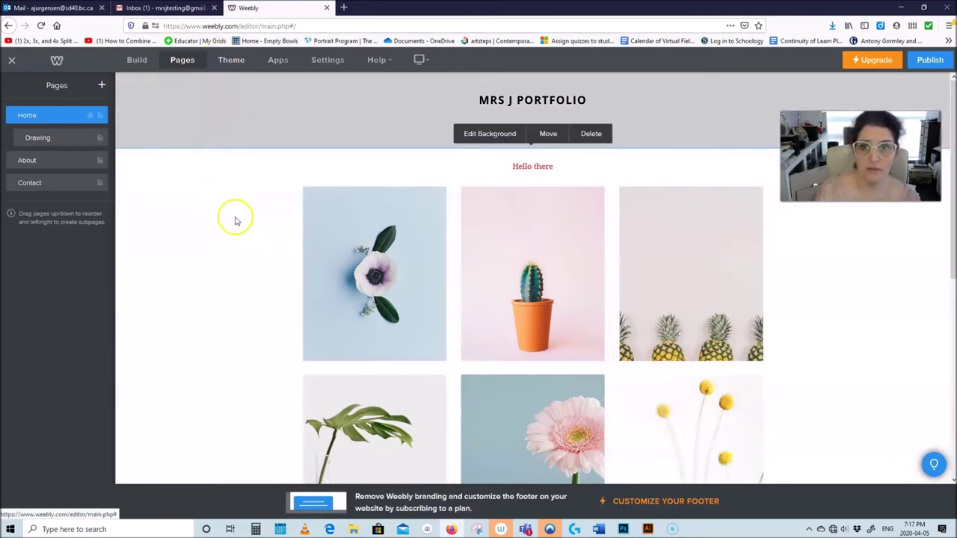
- Deselect the header section and bring up the site's Theme options
click(263, 199)
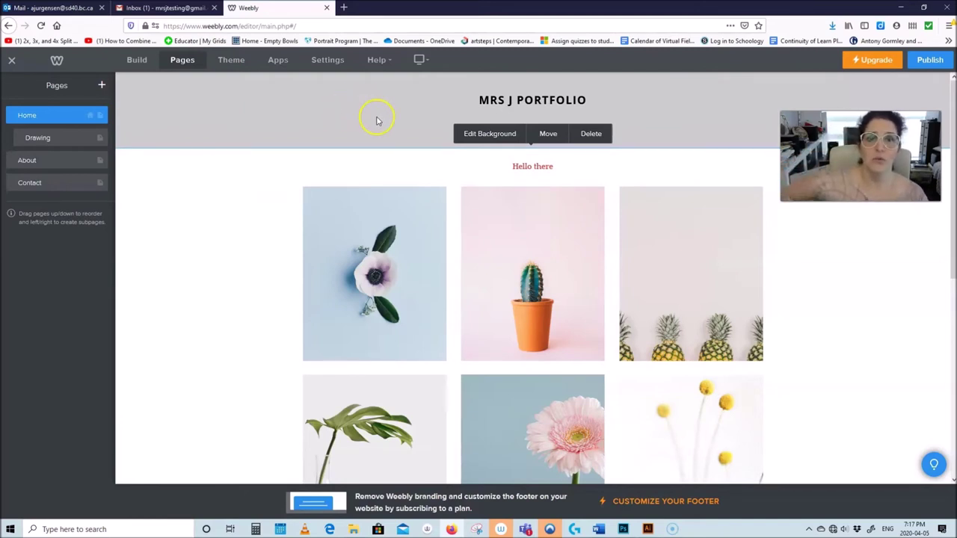
click(274, 195)
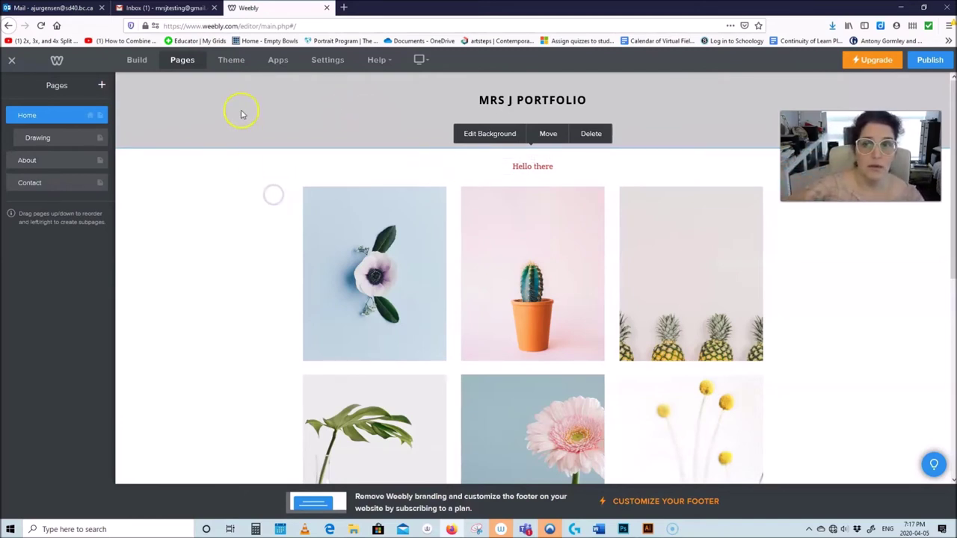
click(242, 113)
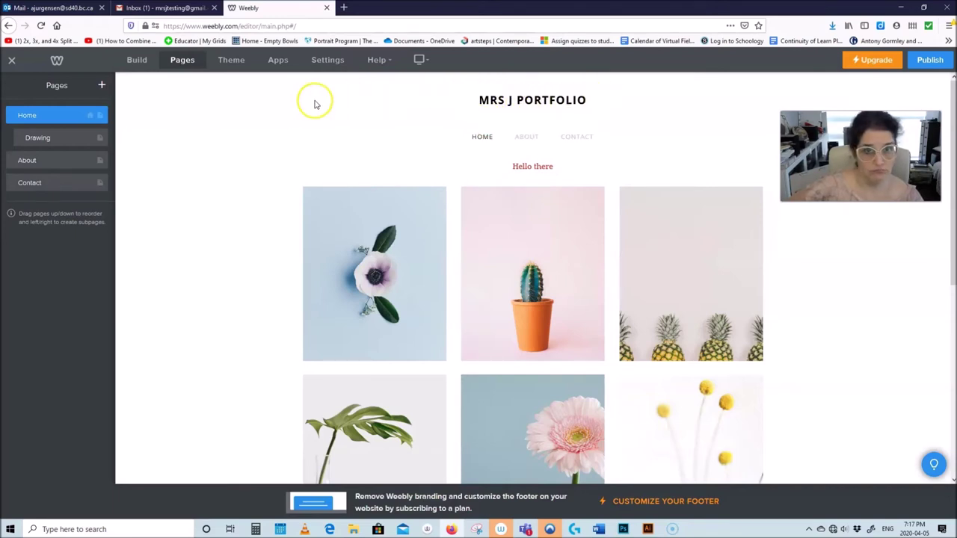
click(231, 62)
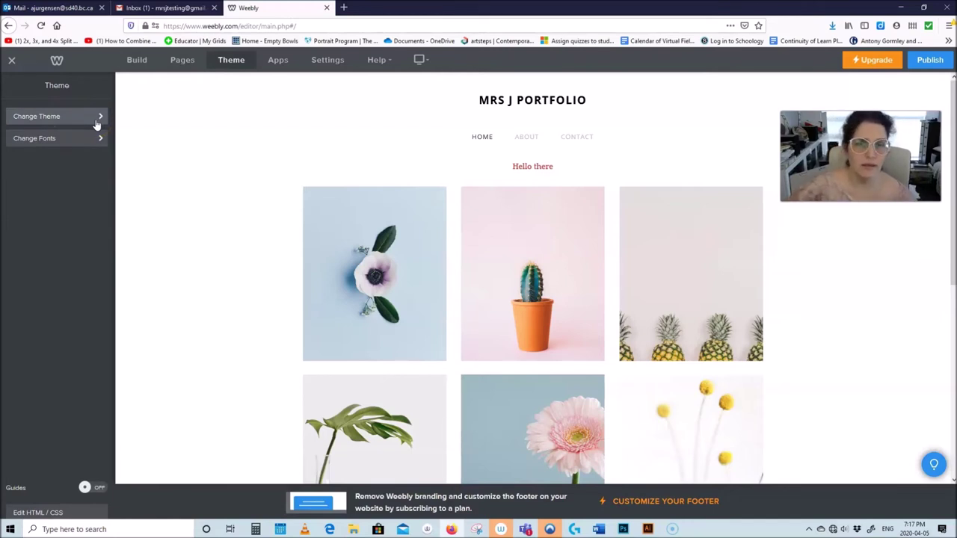
- Bring up the theme's font settings for the site text styles
click(100, 141)
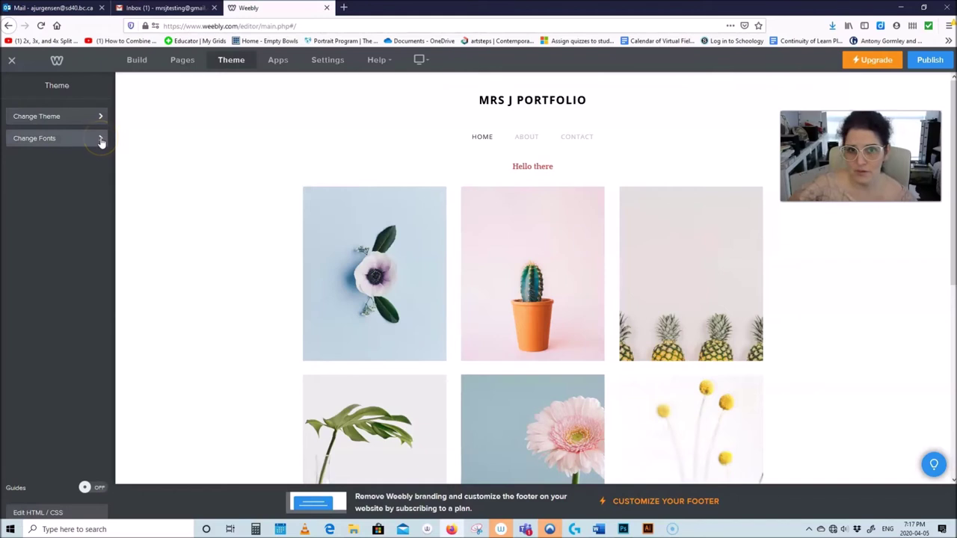
click(100, 140)
click(86, 139)
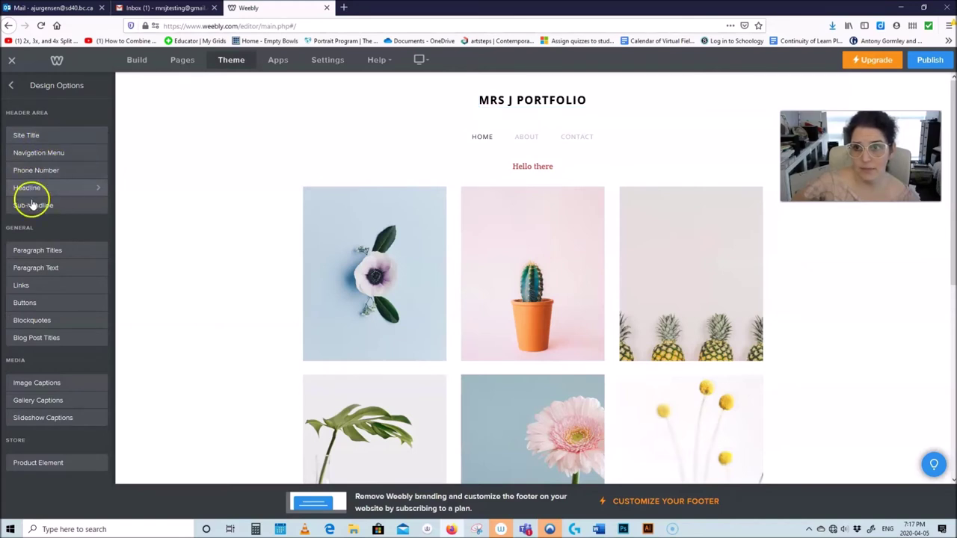
- Switch to the Drawing page and reopen the theme's site text style font list
click(182, 62)
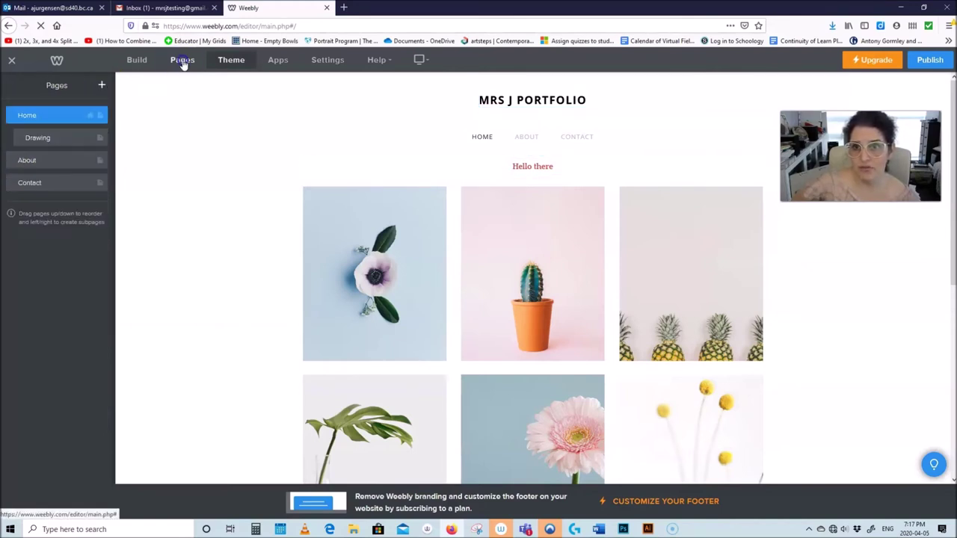
click(53, 139)
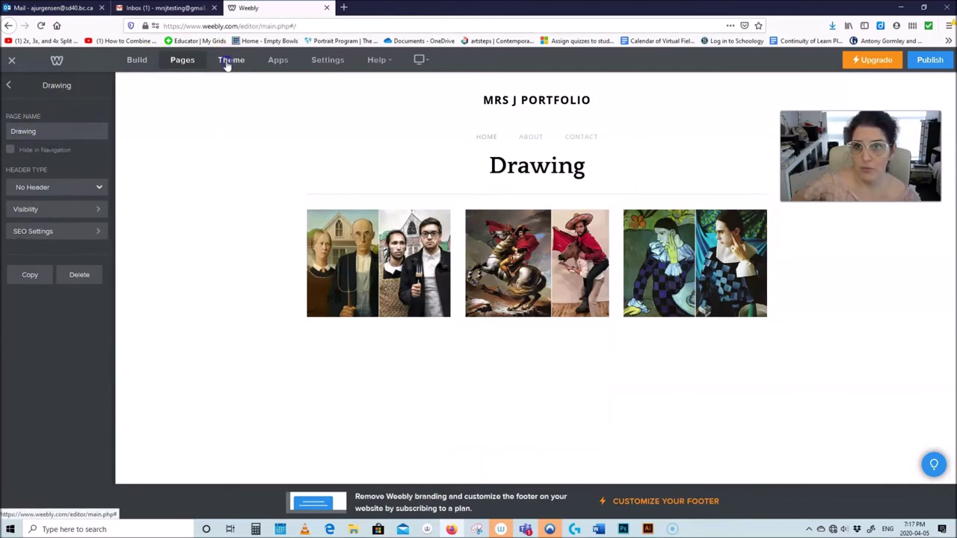
click(229, 60)
click(85, 140)
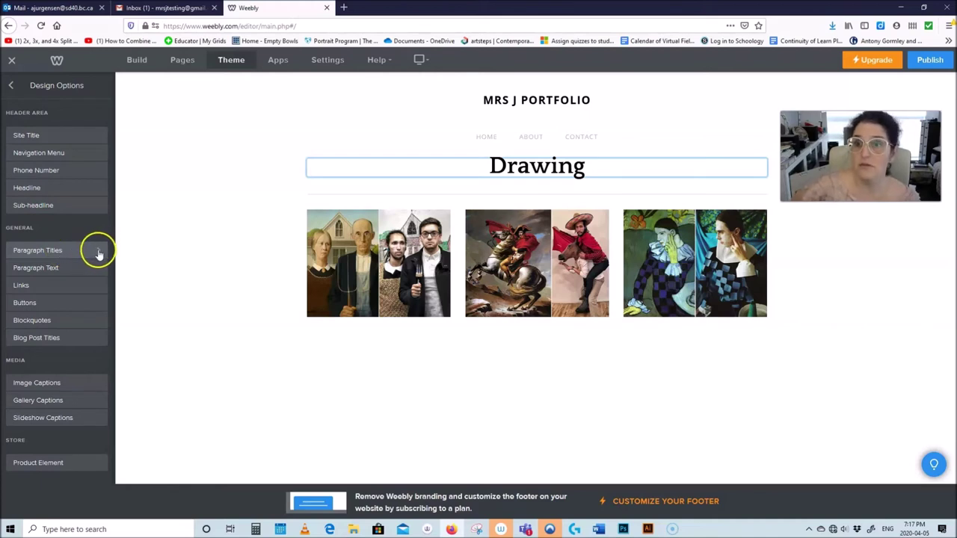
- Give Paragraph Titles a fixed font size of 24
click(98, 253)
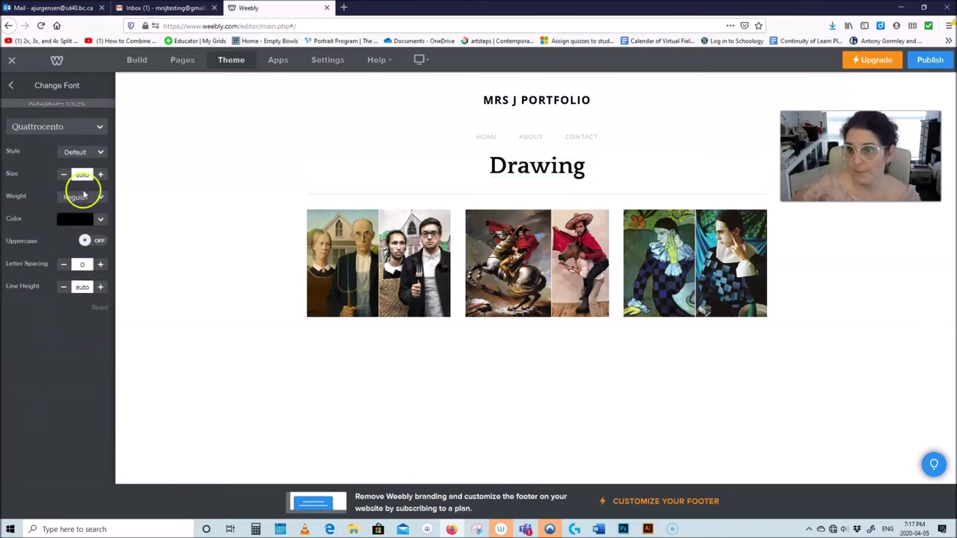
click(100, 175)
click(100, 175)
click(101, 175)
click(101, 175)
click(100, 175)
click(100, 175)
click(100, 175)
click(63, 175)
click(100, 174)
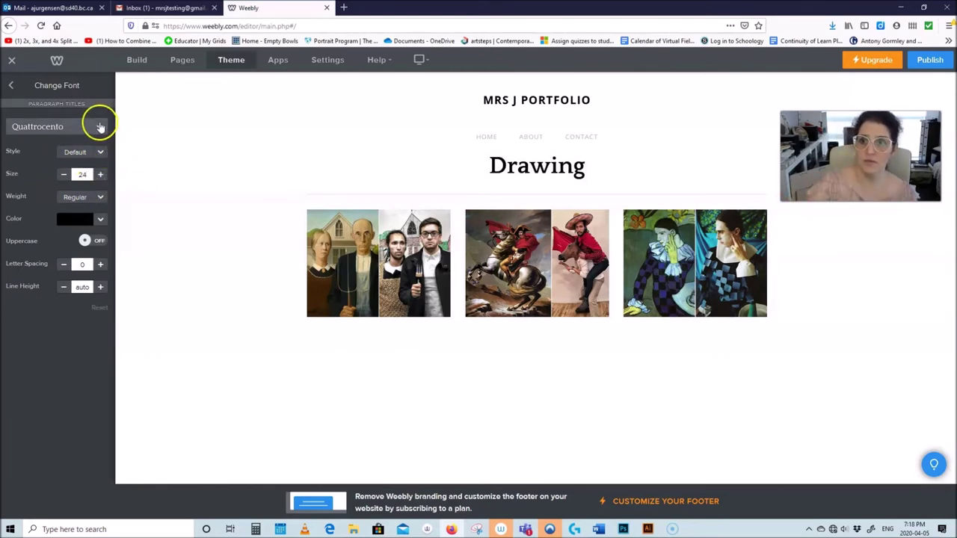
- Change the Paragraph Titles font to Amaranth
click(98, 127)
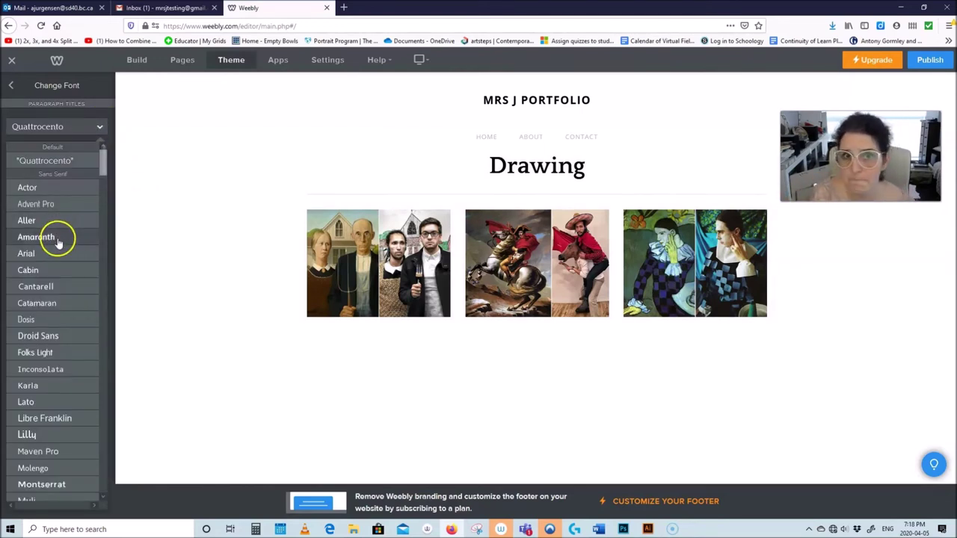
click(57, 238)
click(98, 127)
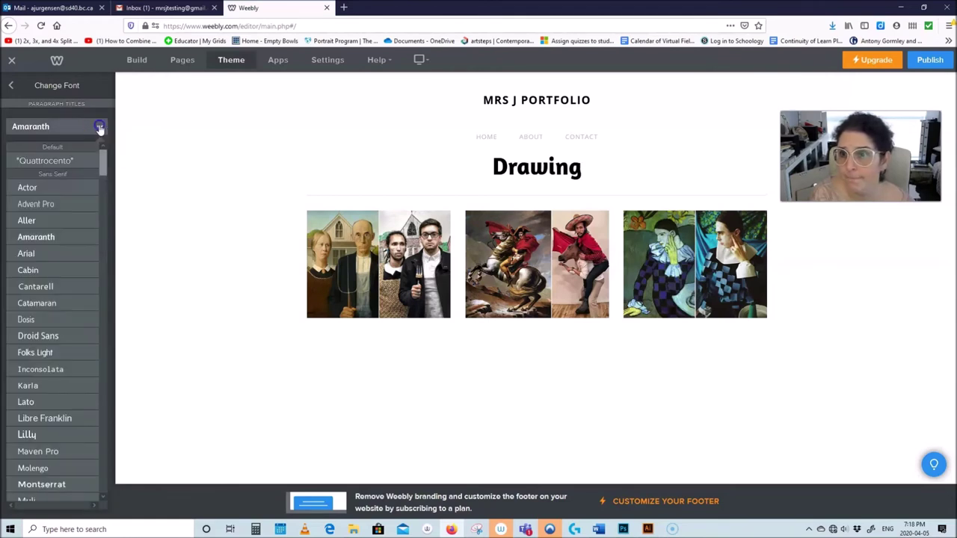
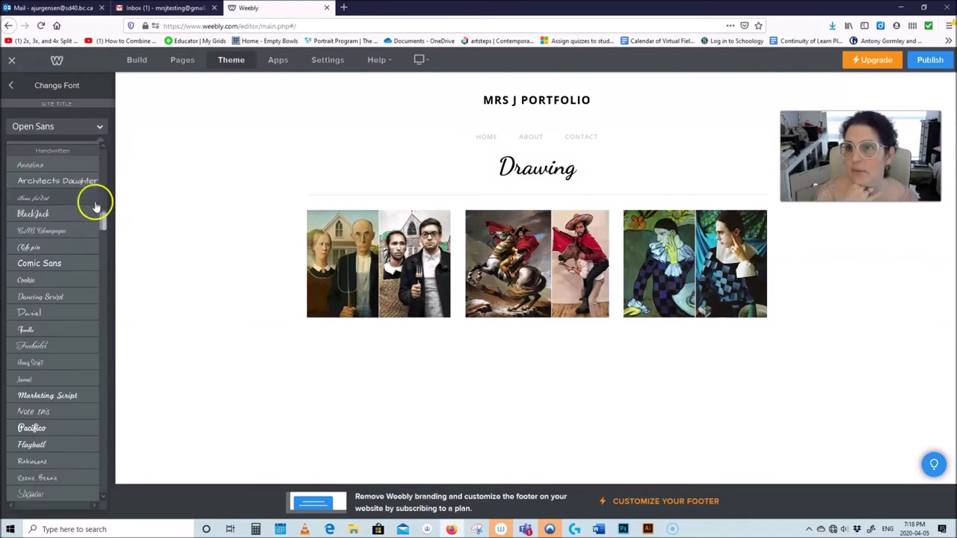
- Try the Pacifico and then the Sofia font for the site title
drag(103, 223, 104, 227)
scroll(104, 227, down, 2)
click(60, 289)
click(99, 127)
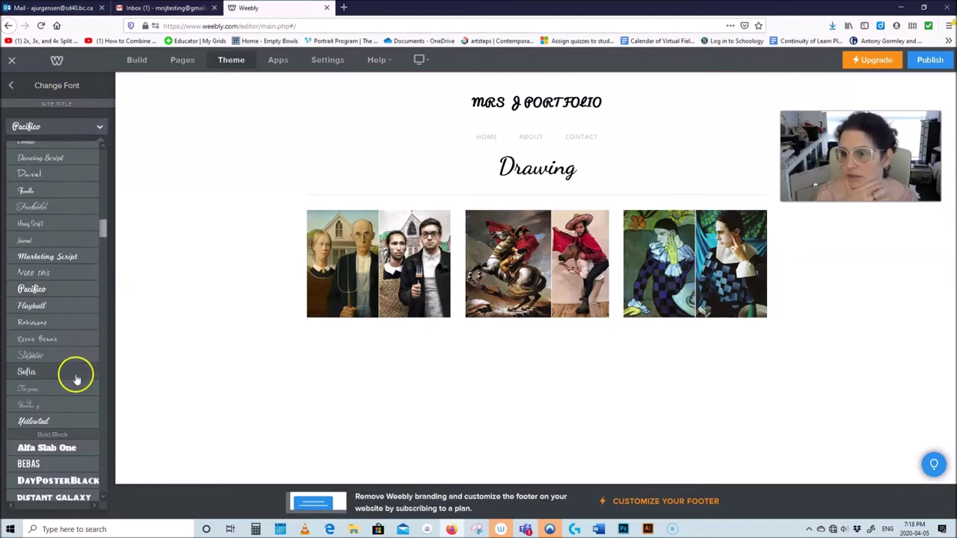
click(64, 372)
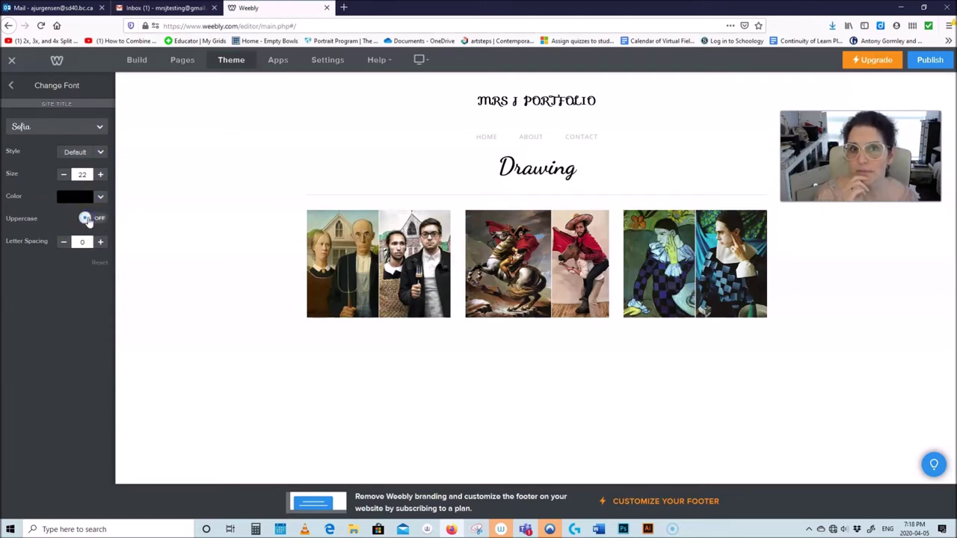
- Rename the site title to 'Mrs J Portfolio'
click(506, 98)
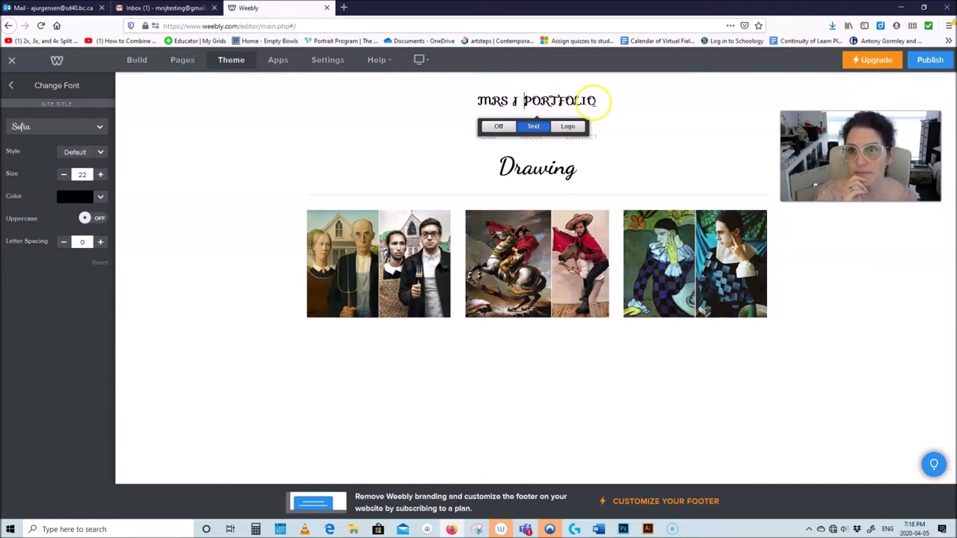
drag(594, 102, 497, 99)
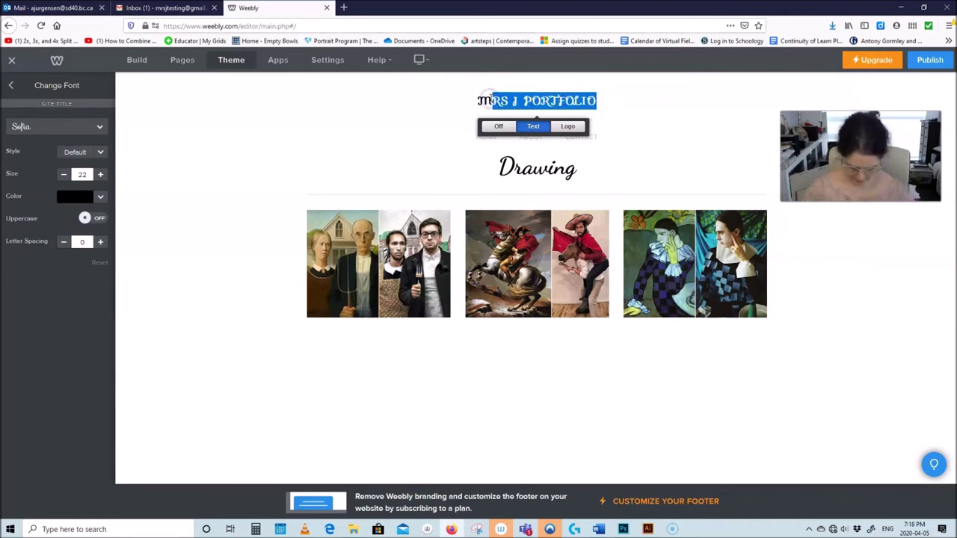
text(rs J Portfolio)
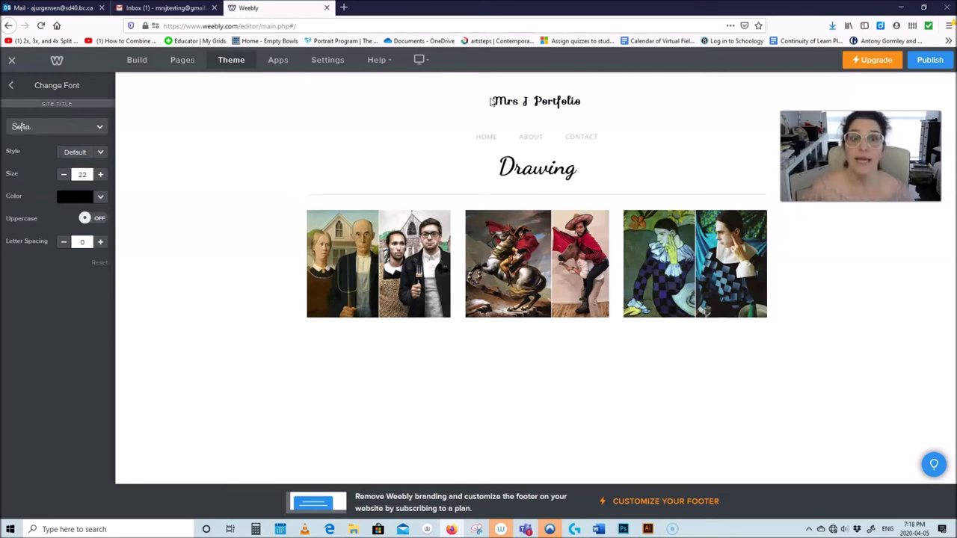
click(494, 99)
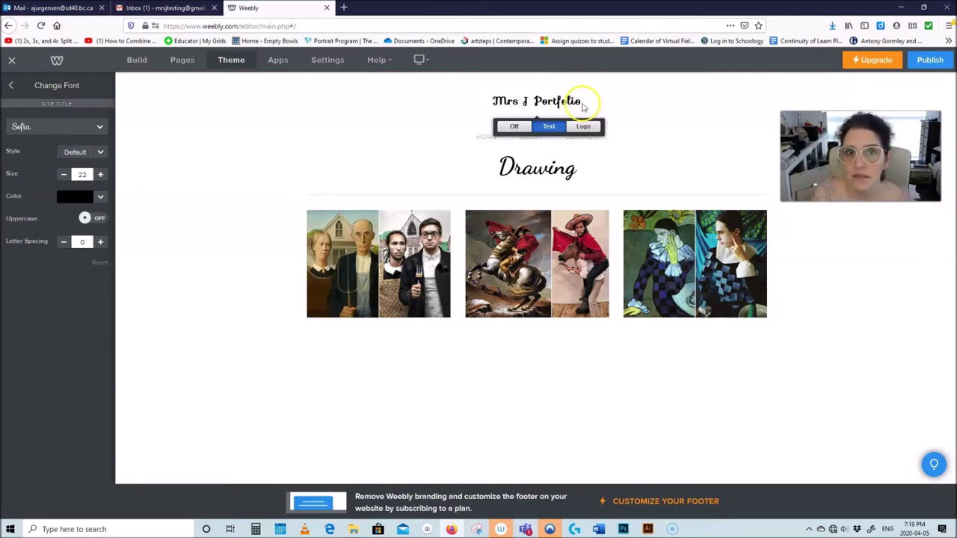
- Raise the title size to 31 and test Marketing Script and Reenie Beanie before settling on a flowing script font
click(100, 174)
click(100, 174)
click(101, 174)
click(101, 174)
click(101, 175)
click(100, 174)
click(101, 175)
click(100, 174)
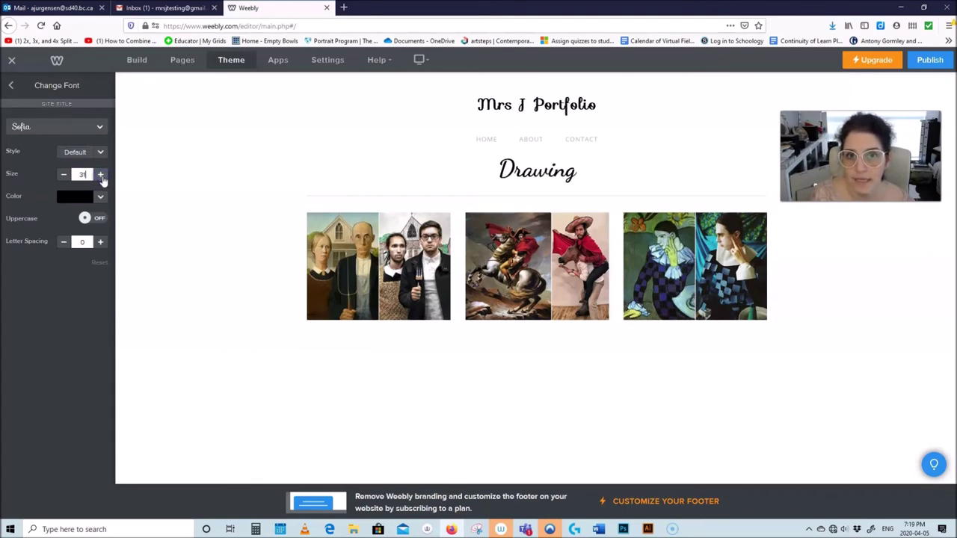
click(99, 126)
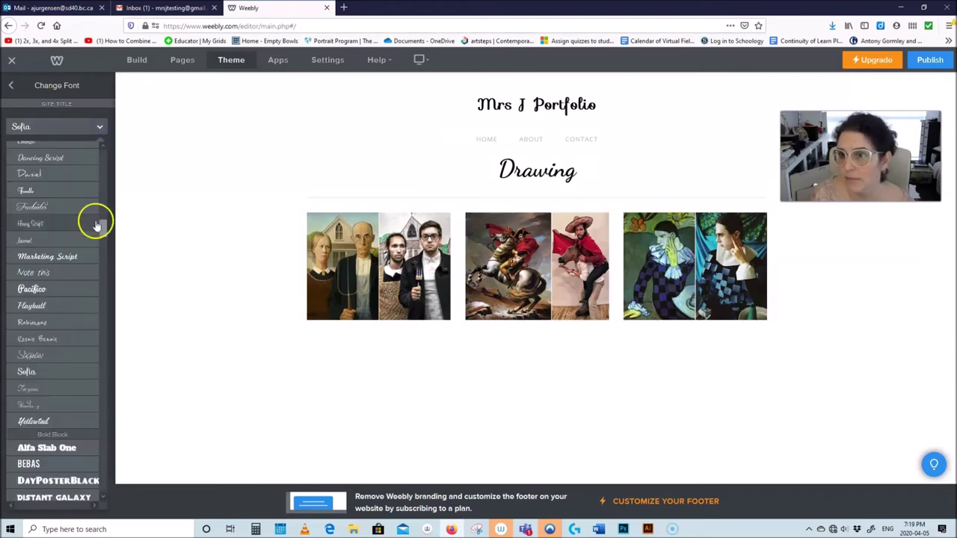
click(77, 256)
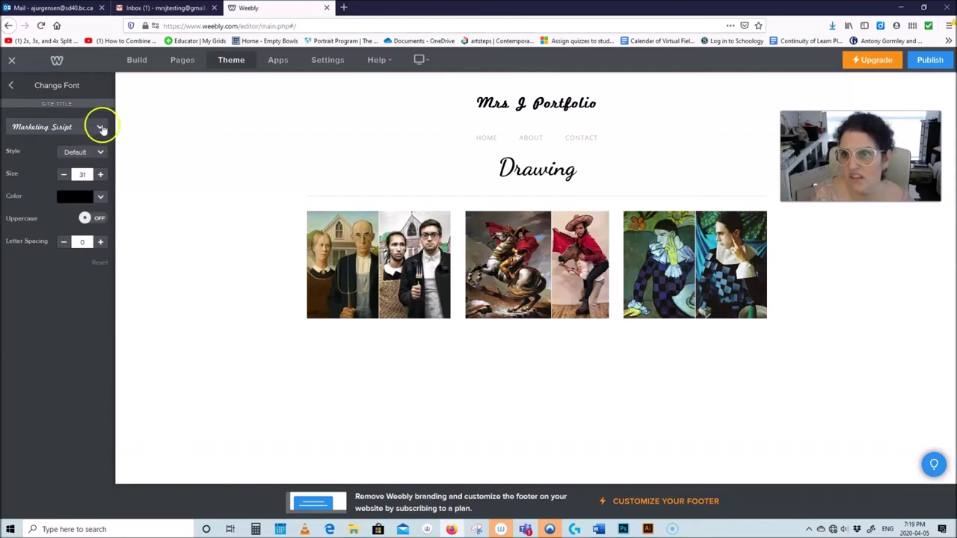
click(99, 127)
click(75, 338)
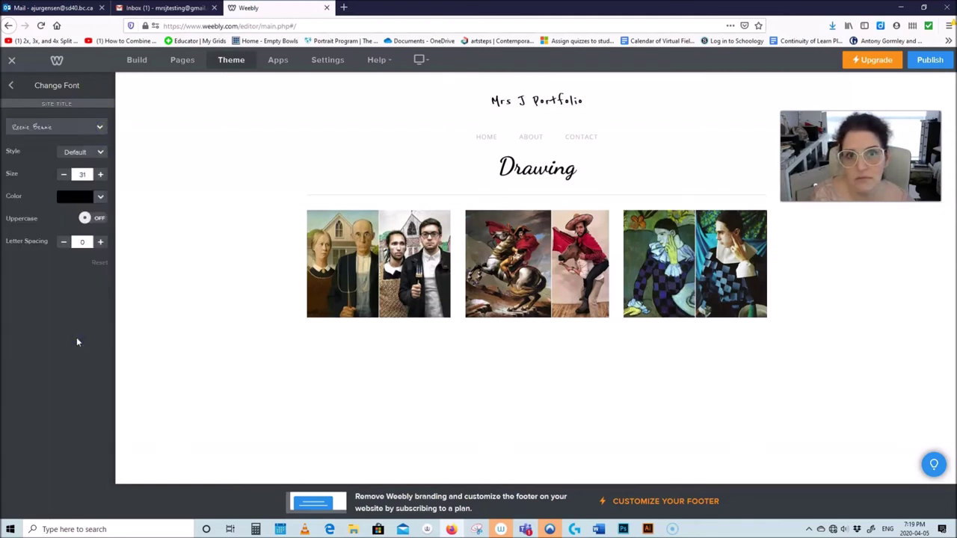
click(97, 127)
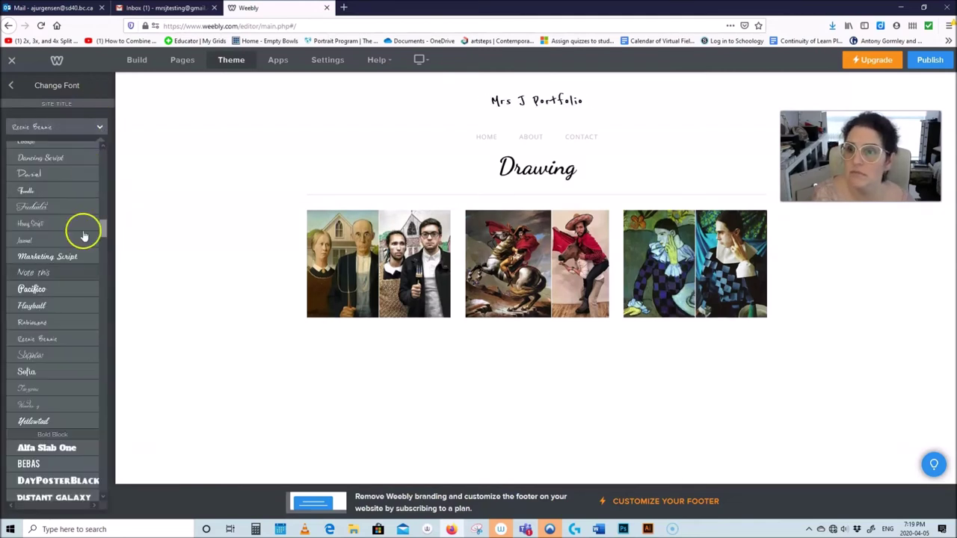
click(78, 359)
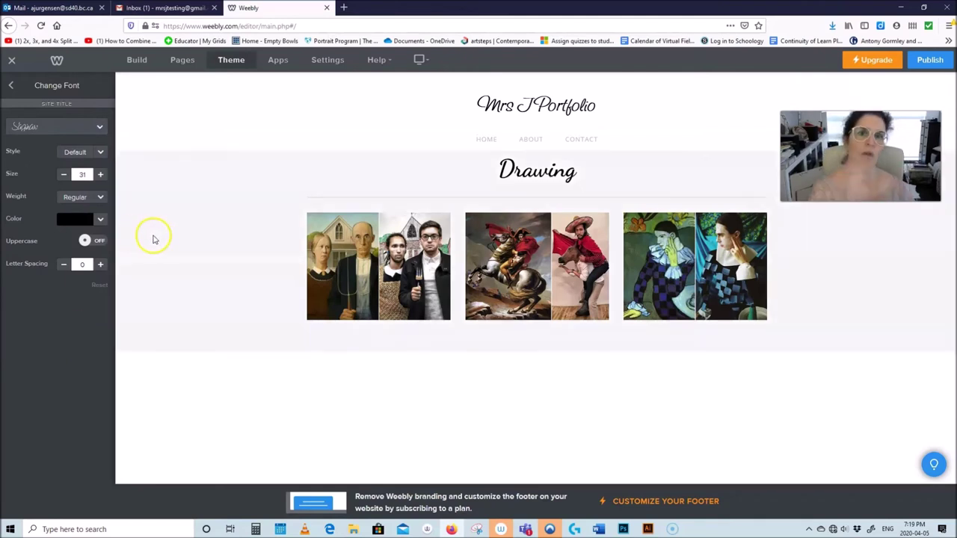
- Deselect the Drawing section and return to the design options list
click(193, 205)
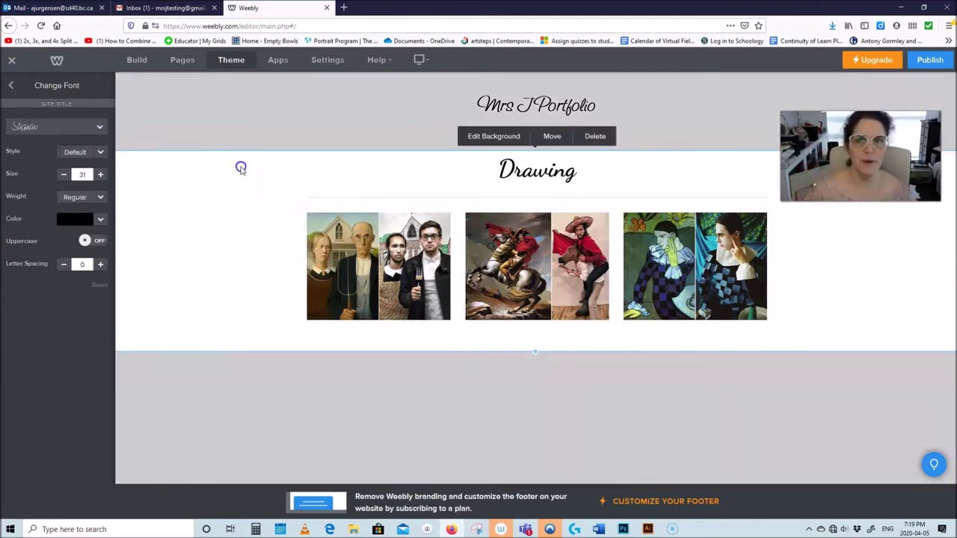
click(226, 116)
click(236, 242)
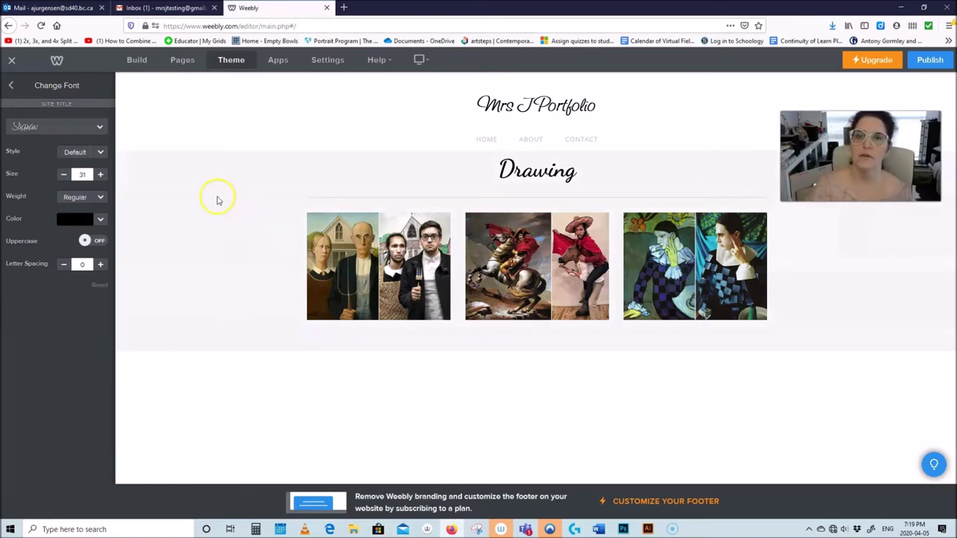
click(11, 85)
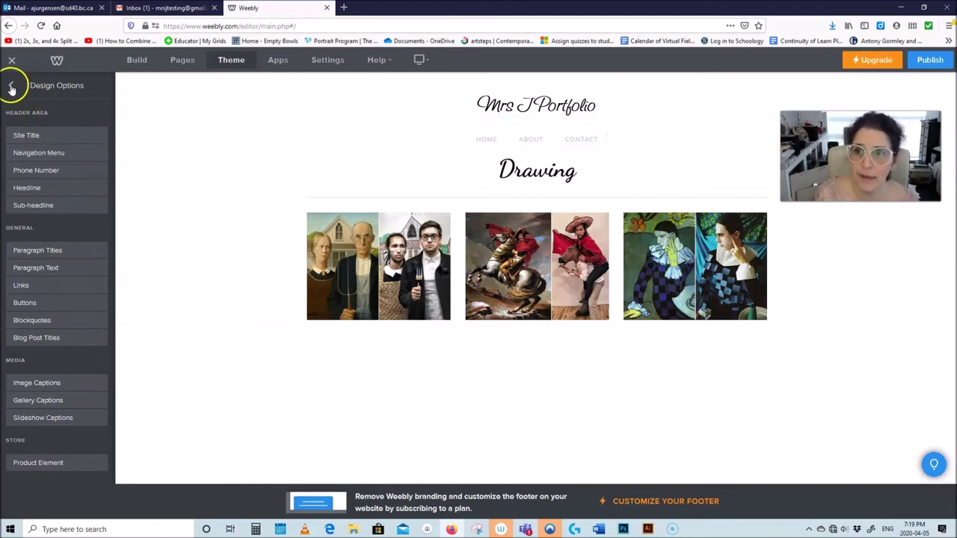
- Recolour the 'Mrs J Portfolio' title teal blue after briefly trying green, then return to the main Theme options
click(80, 135)
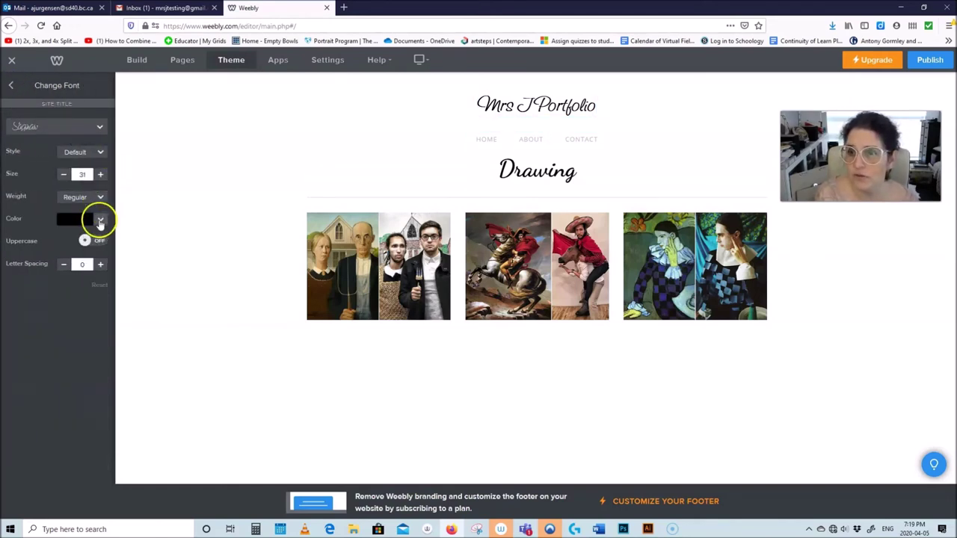
click(101, 221)
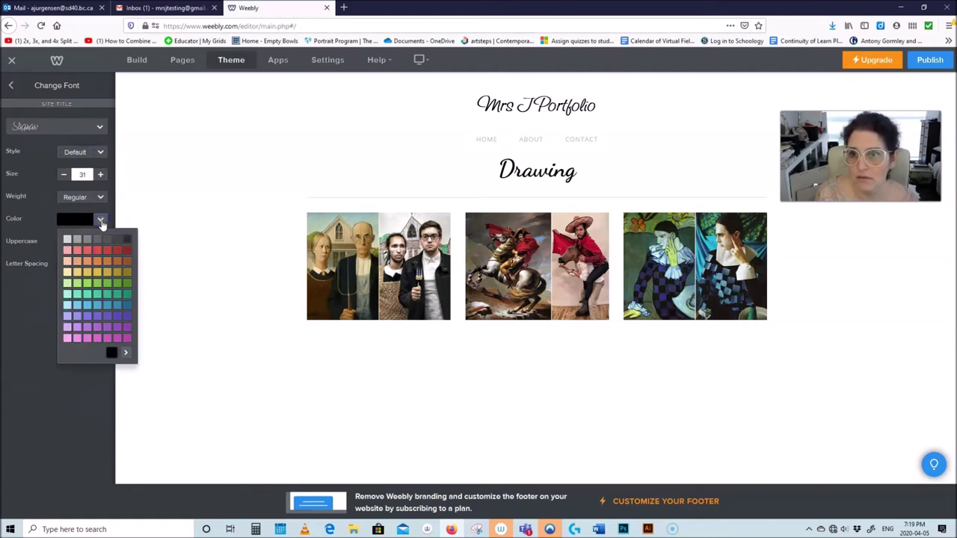
click(117, 283)
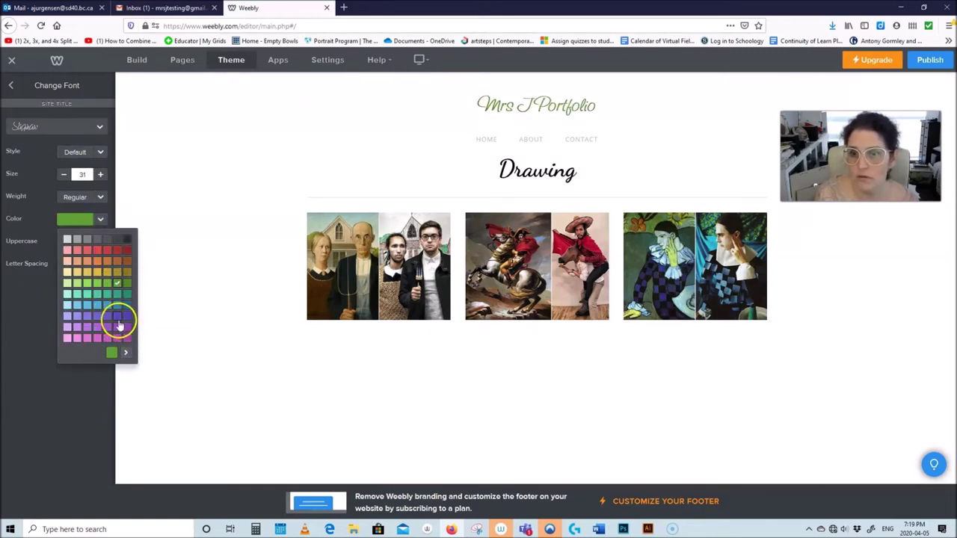
click(117, 306)
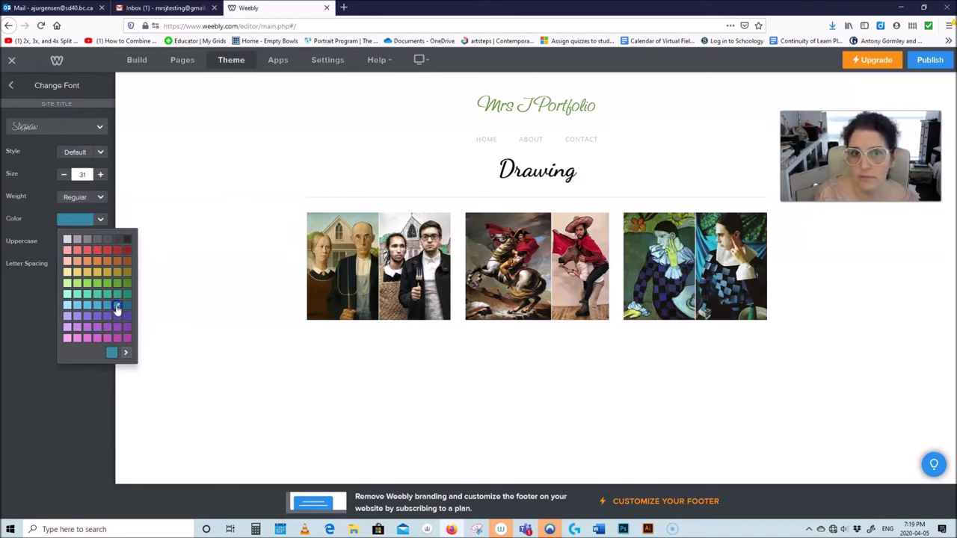
click(175, 174)
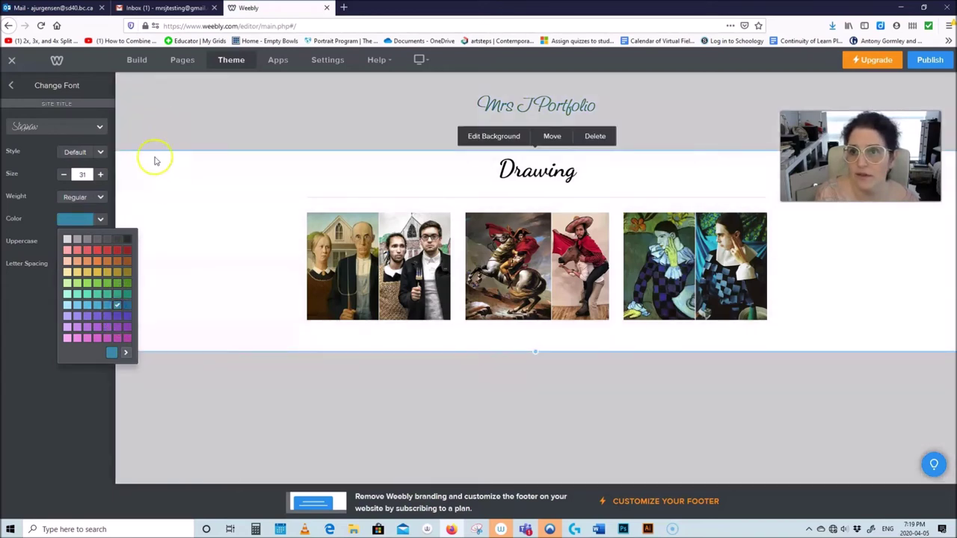
click(12, 86)
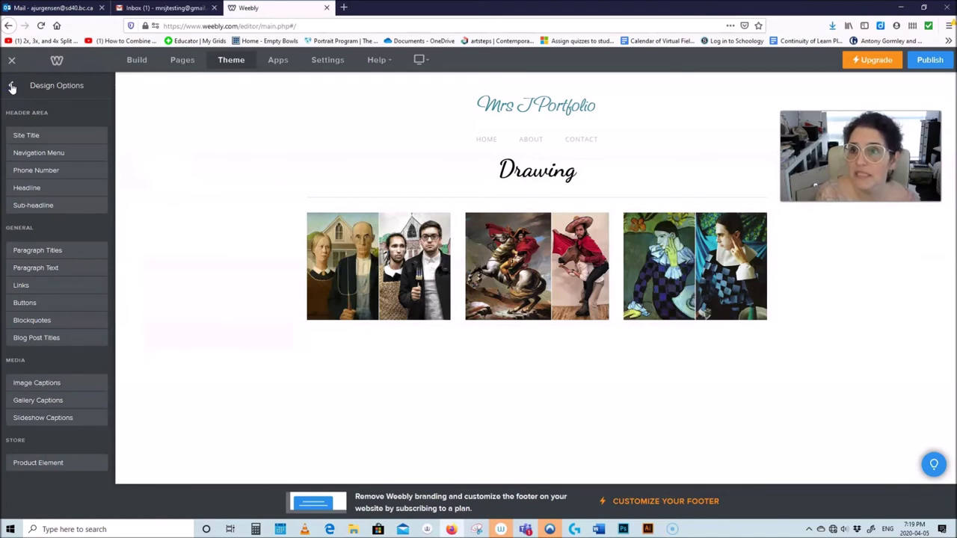
click(12, 86)
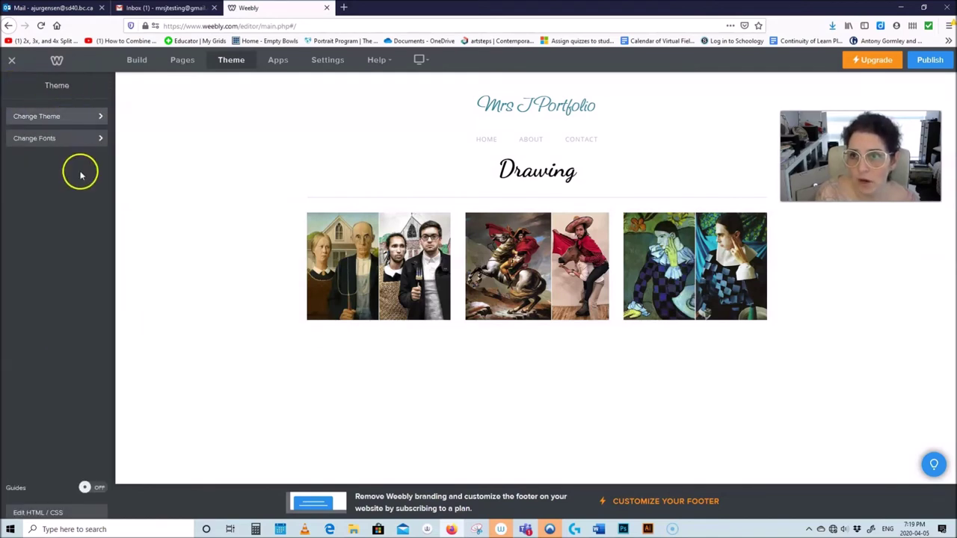
click(277, 61)
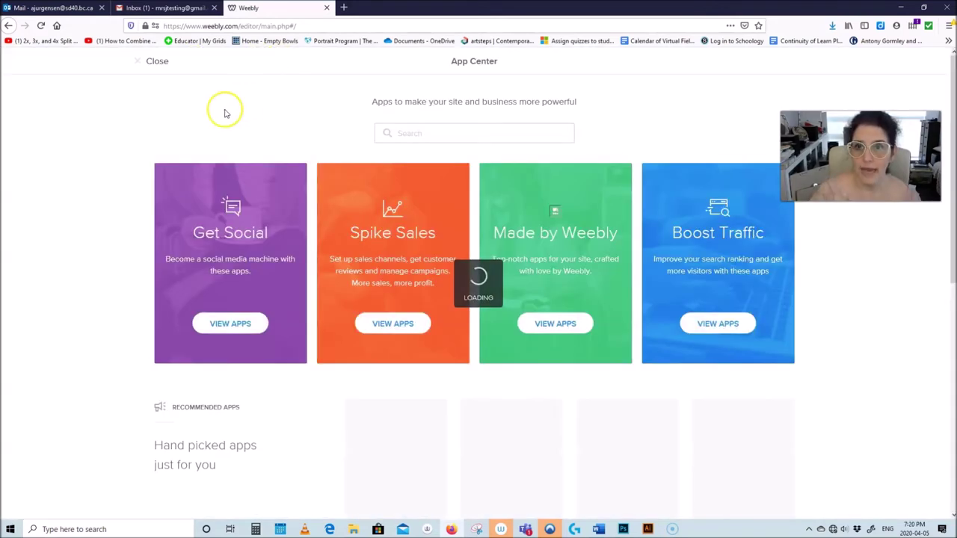
click(137, 63)
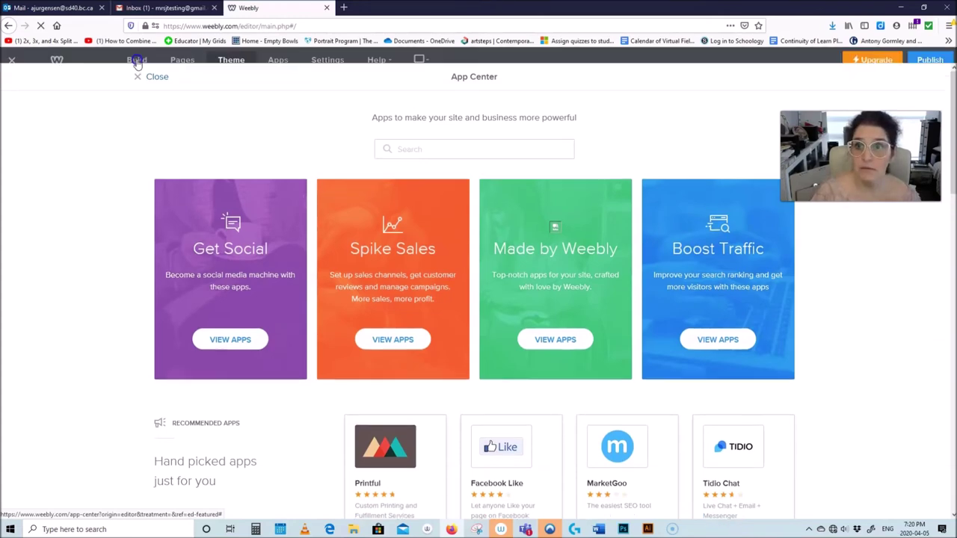
- Review the general and SEO settings, then publish the portfolio site
click(329, 60)
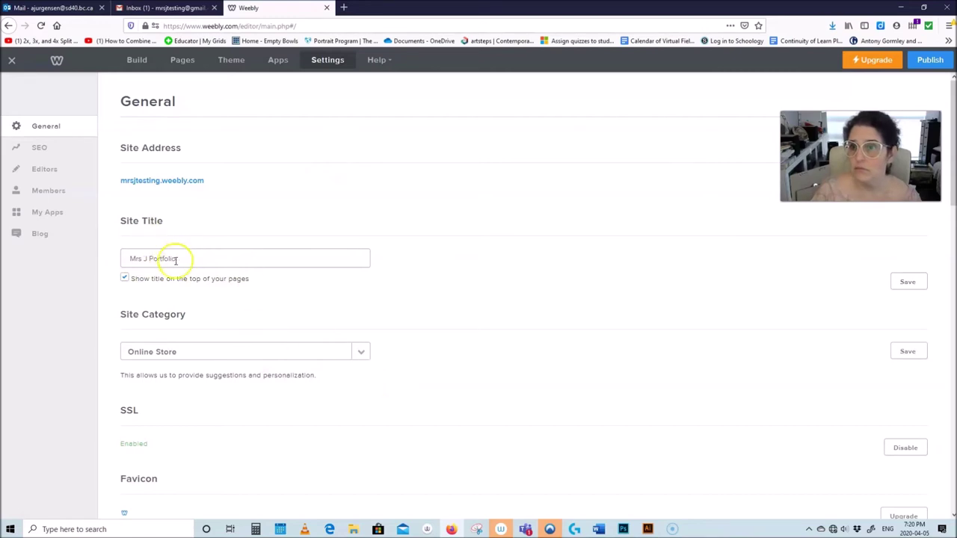
click(43, 148)
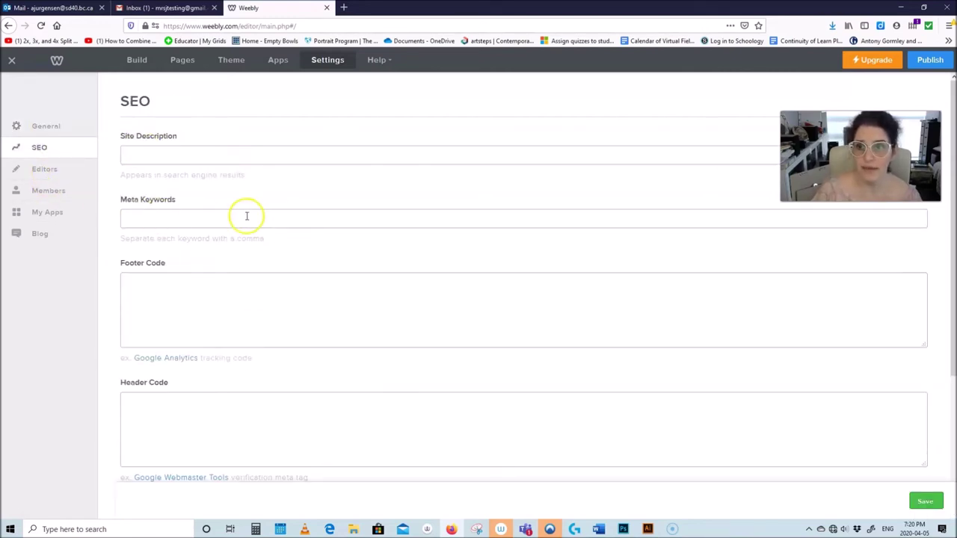
click(36, 125)
scroll(311, 179, down, 6)
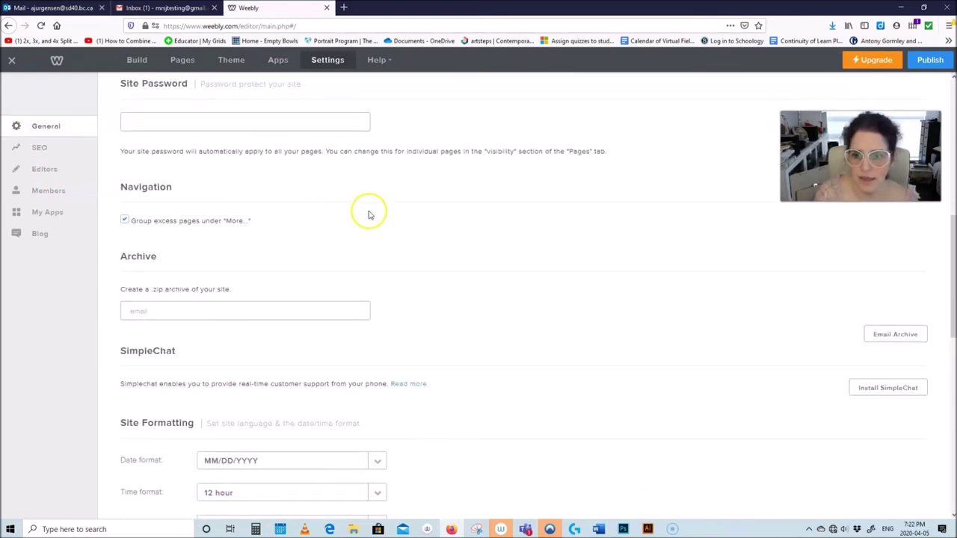
scroll(368, 215, down, 3)
scroll(368, 215, down, 3)
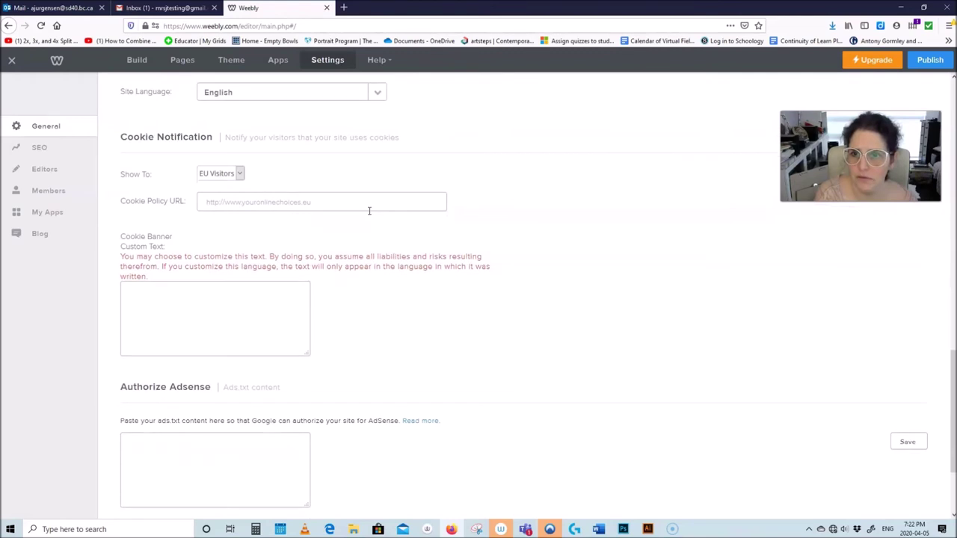
scroll(368, 215, up, 10)
scroll(368, 214, down, 3)
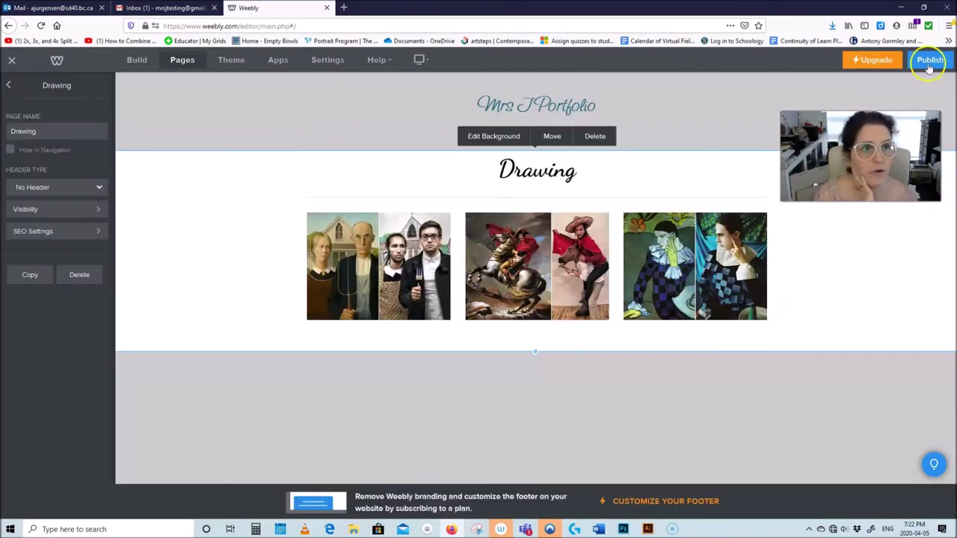
click(932, 63)
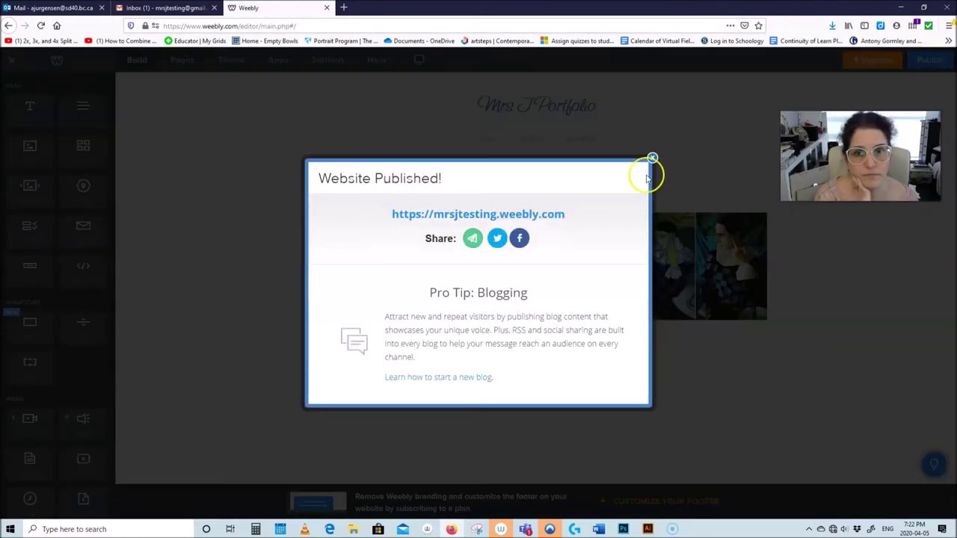
- Browse the live About, Home and Drawing pages, then close the live tab and the published notice
click(535, 216)
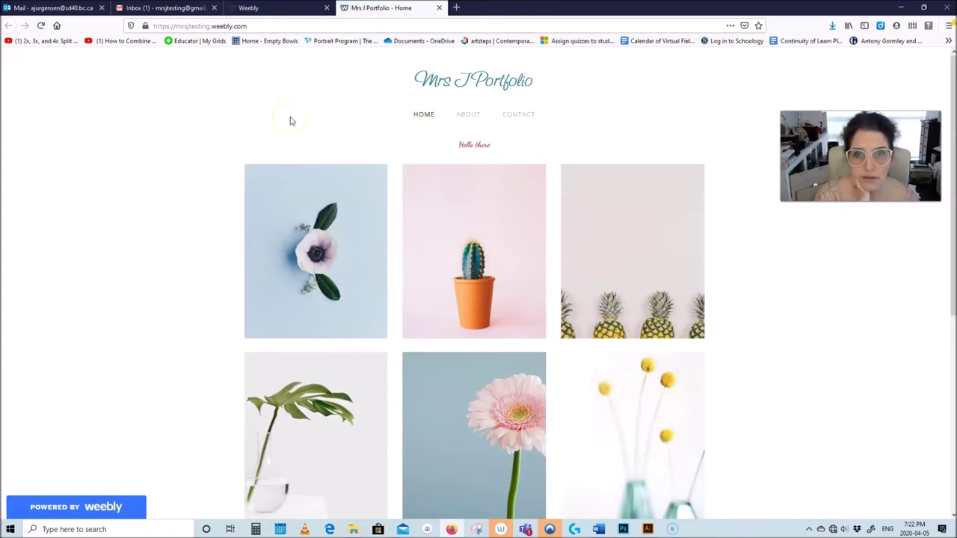
click(469, 119)
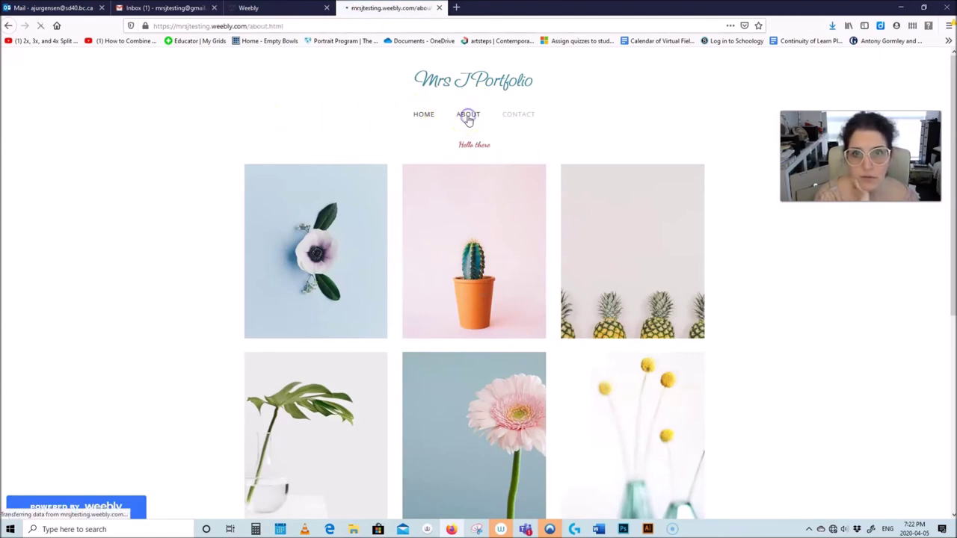
click(433, 116)
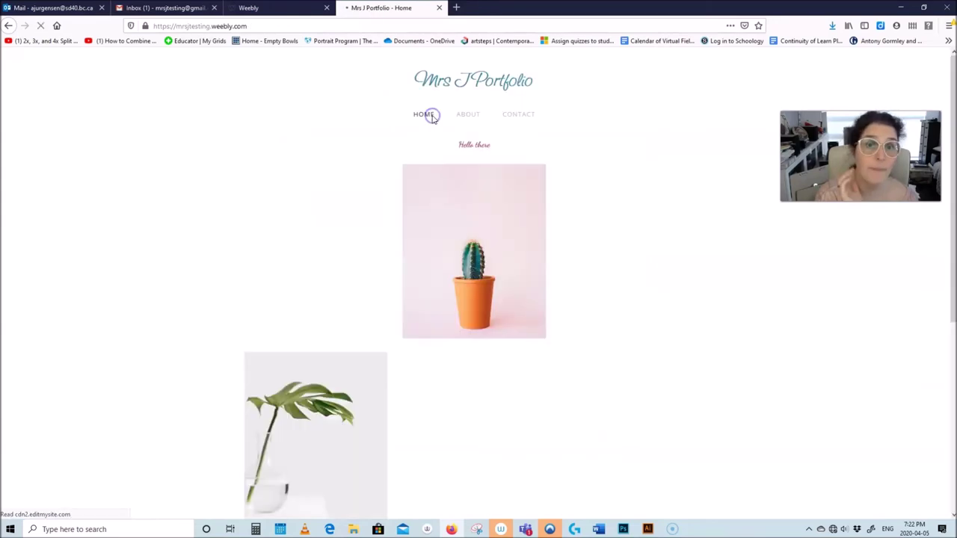
click(428, 130)
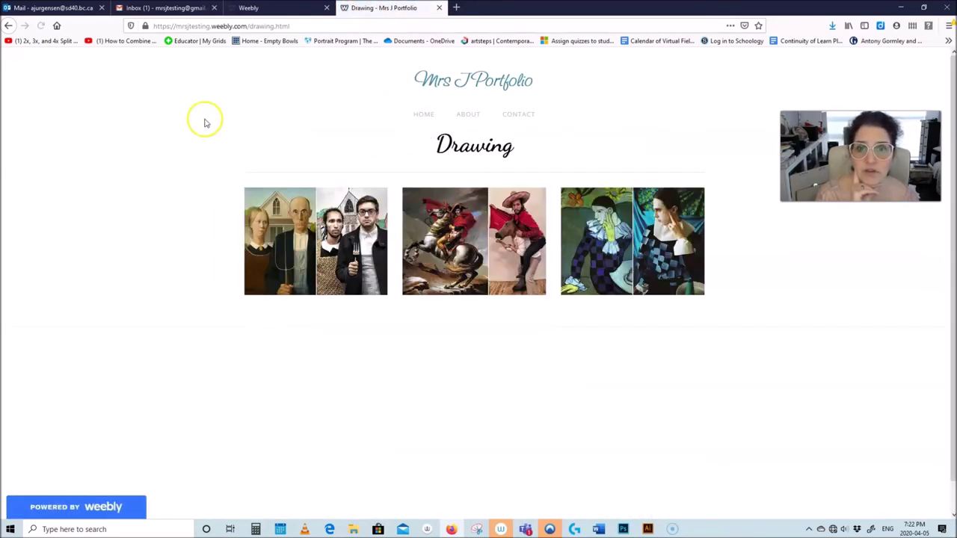
click(280, 8)
click(441, 8)
click(652, 158)
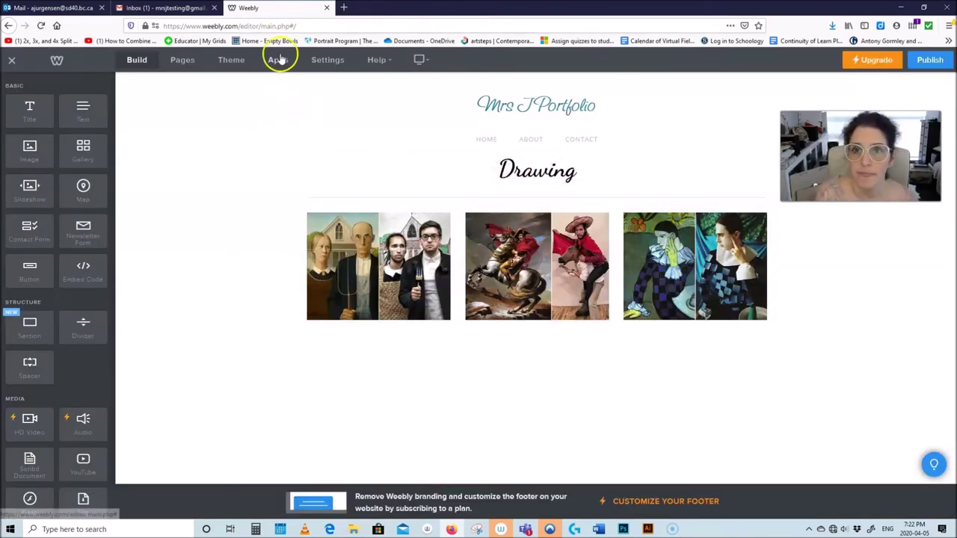
- Look through Settings, Theme and the App Center, then go from the Drawing page settings back to the pages list
click(329, 62)
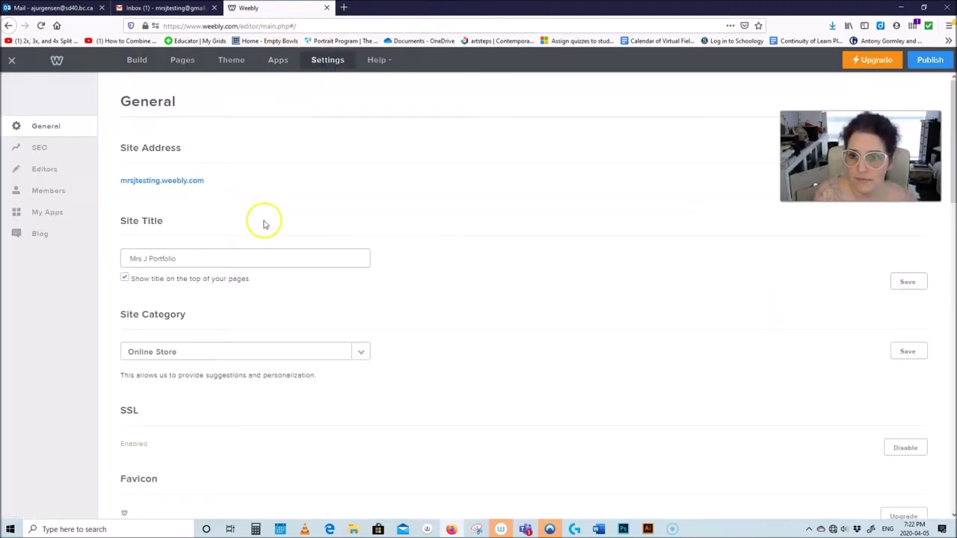
scroll(263, 223, down, 3)
scroll(337, 292, up, 3)
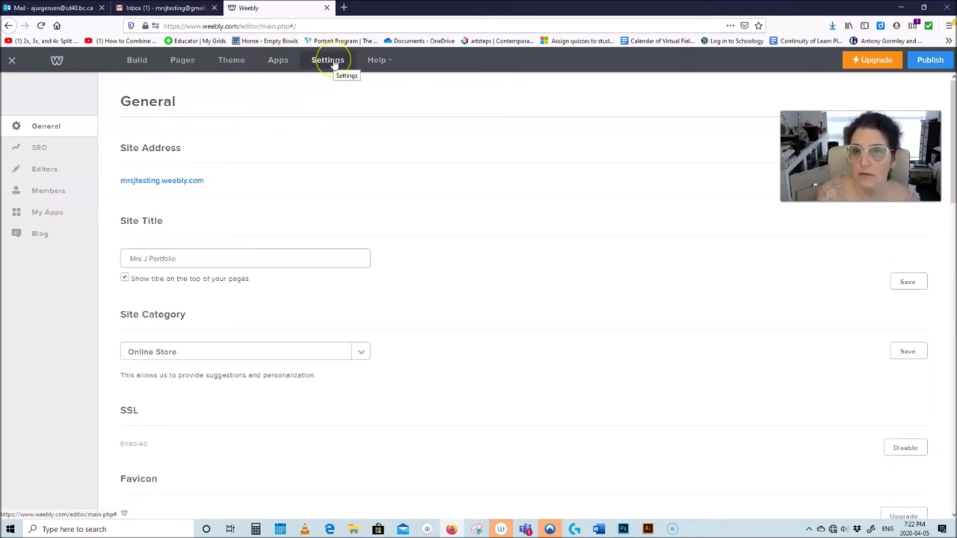
click(230, 61)
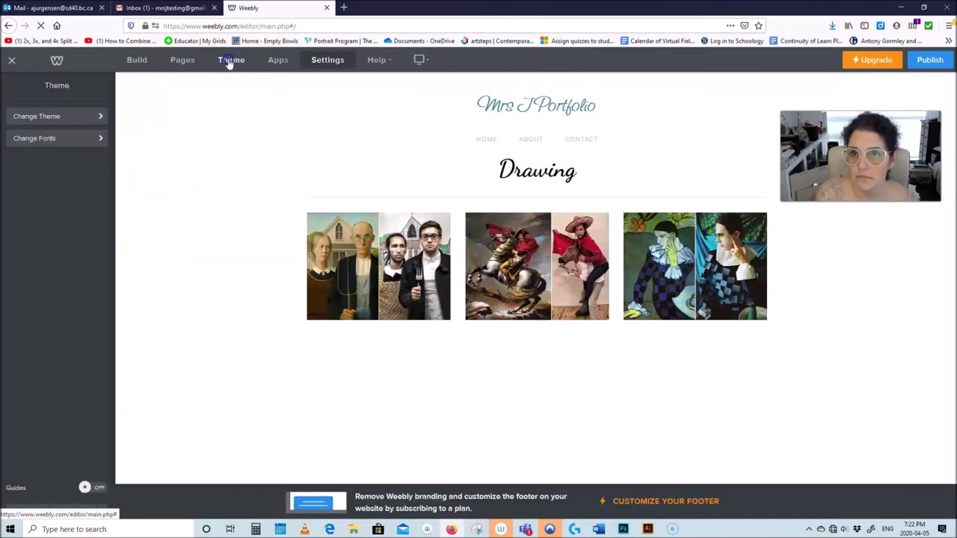
click(278, 63)
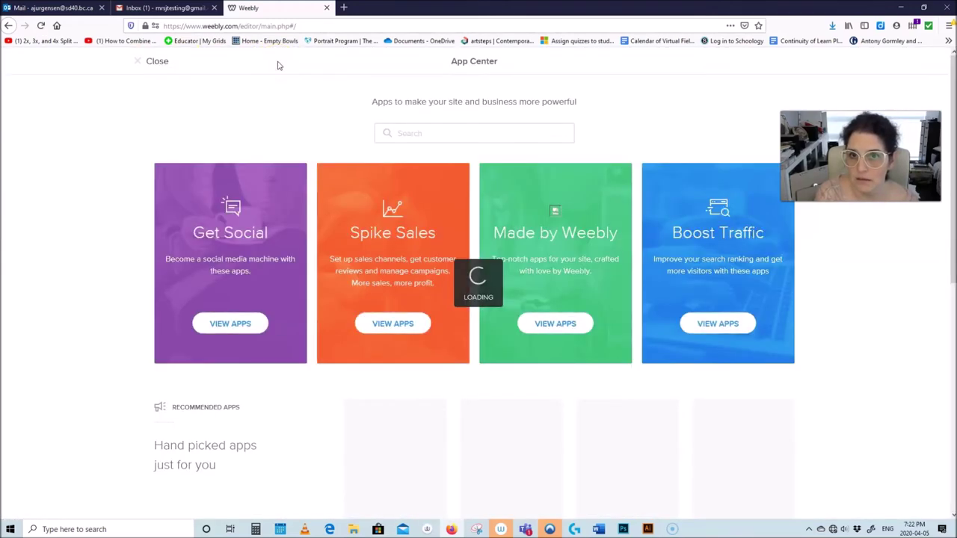
click(136, 63)
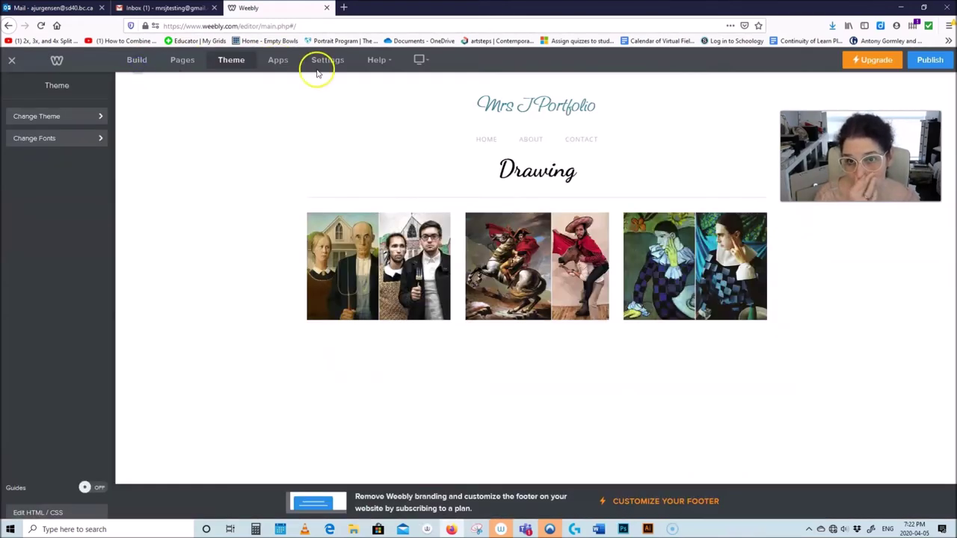
click(323, 61)
scroll(323, 64, down, 3)
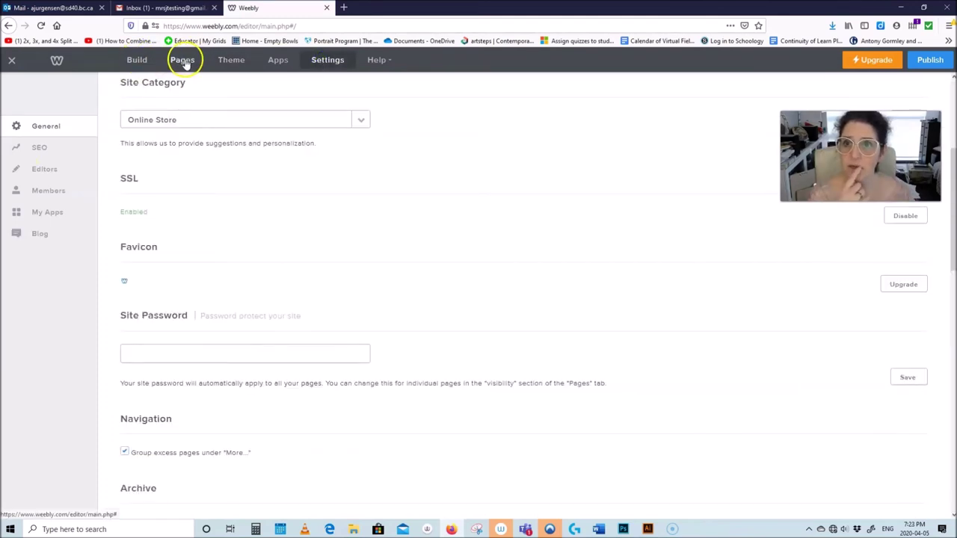
click(184, 63)
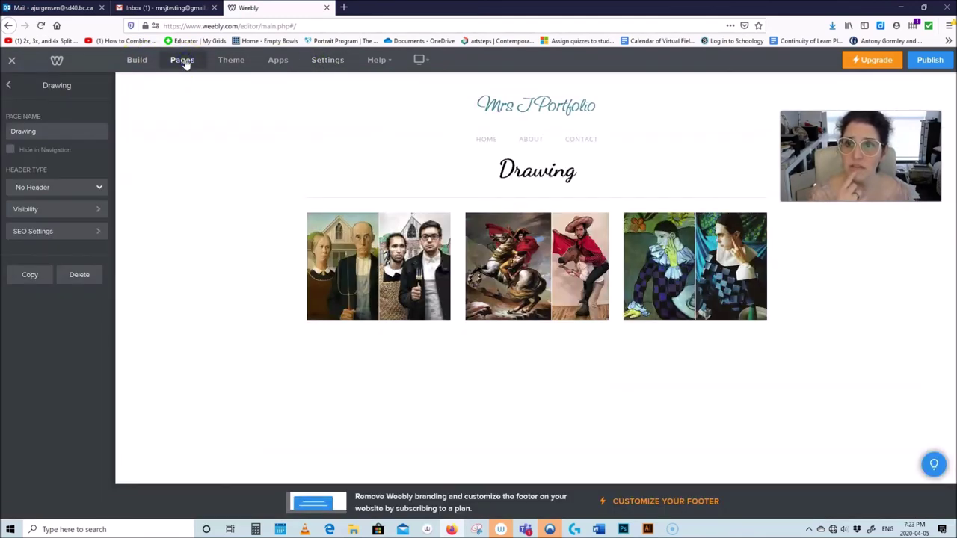
click(9, 88)
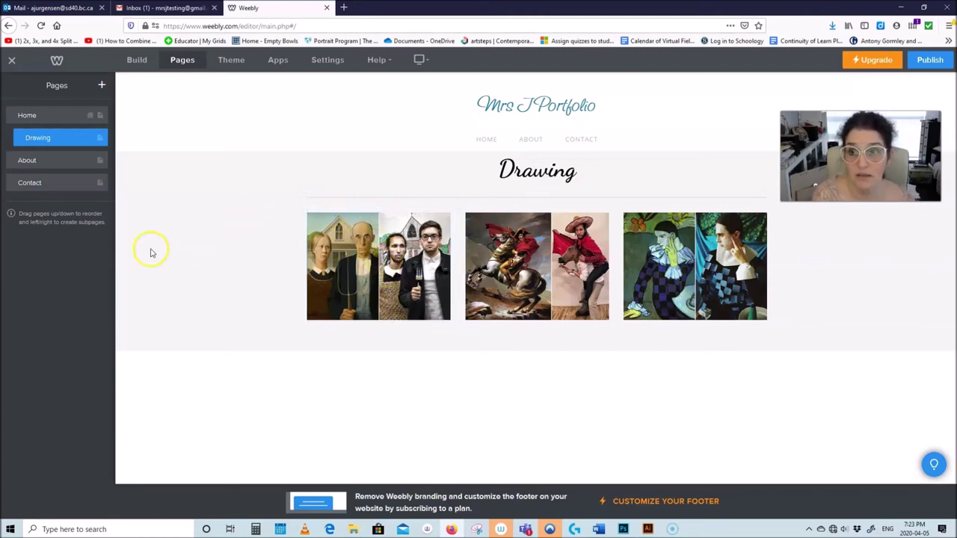
- Place a text block above the first drawing reading 'Click below to go to a video.'
click(138, 58)
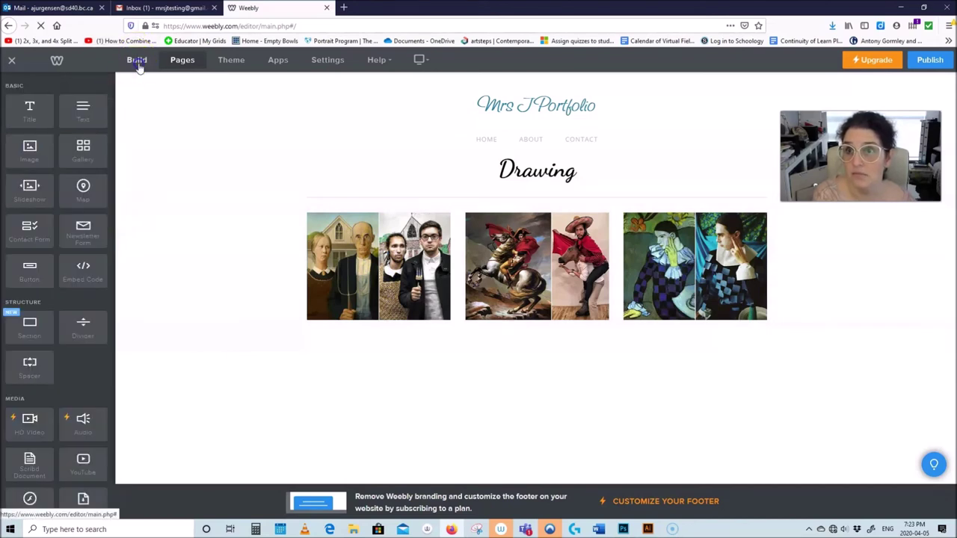
drag(72, 112, 374, 206)
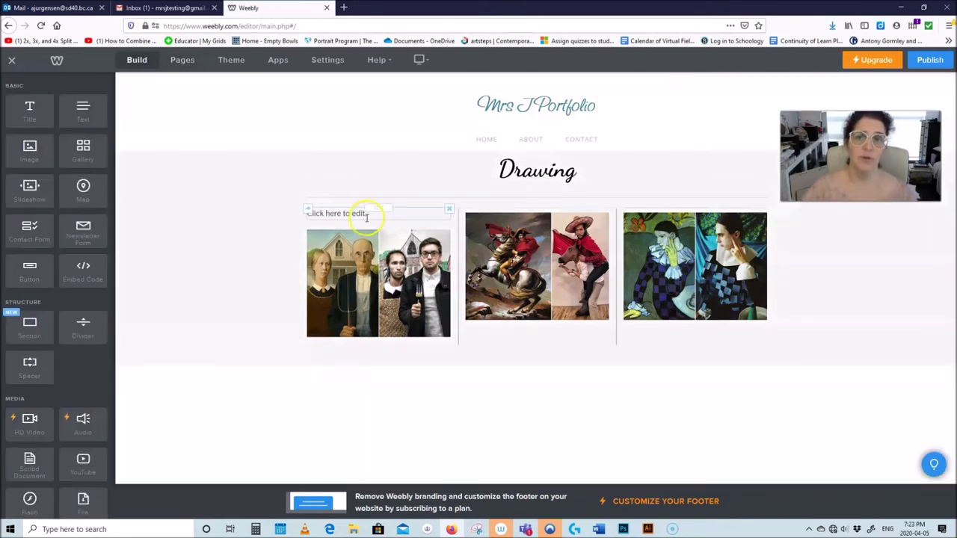
click(366, 217)
text(Click below to go to a video.)
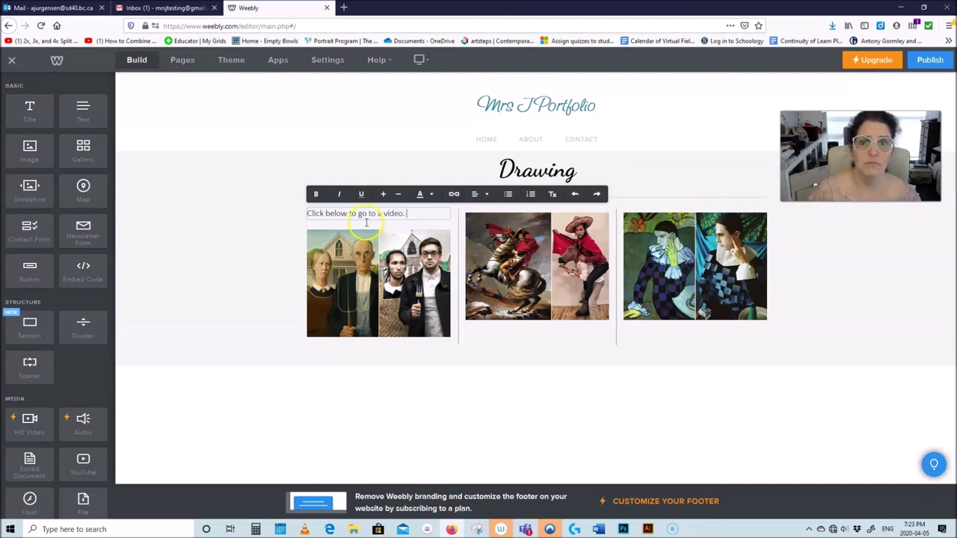
click(205, 227)
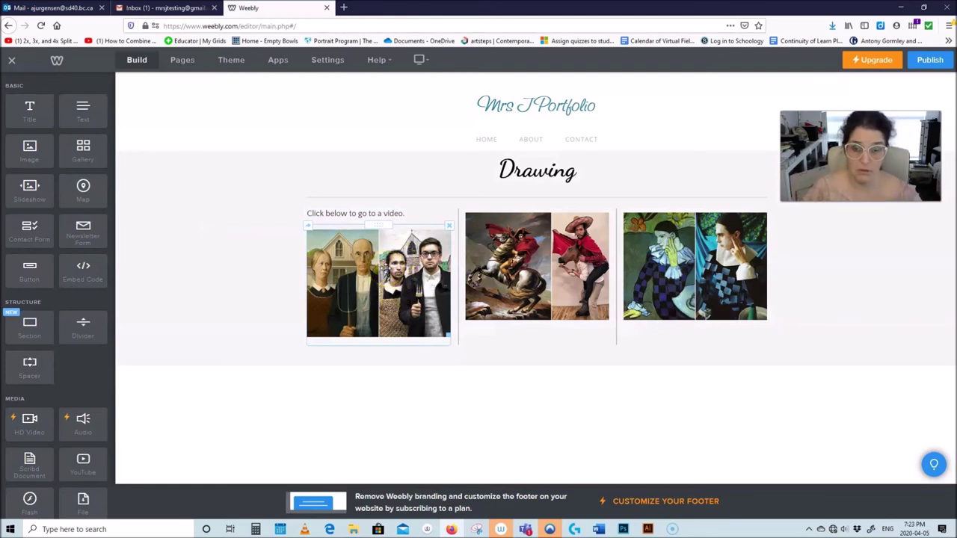
click(384, 271)
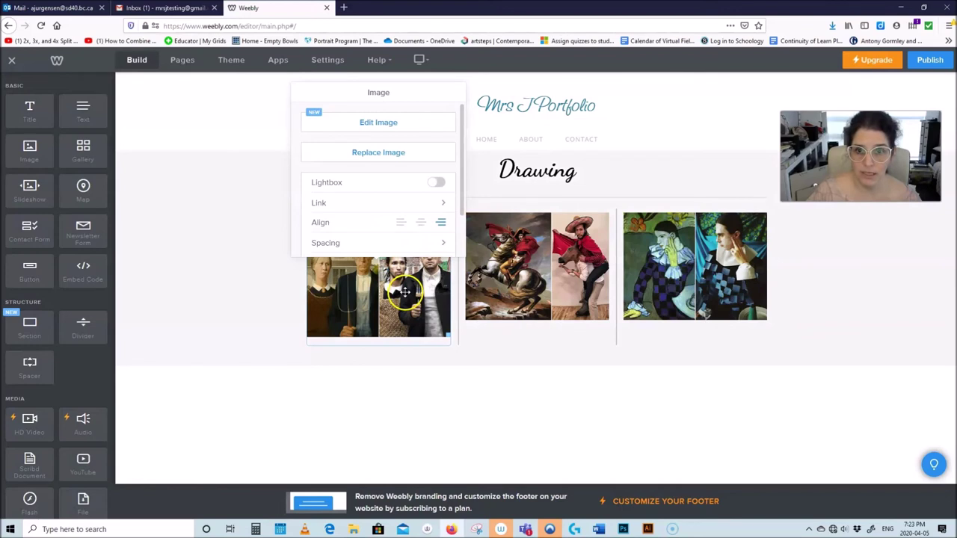
- Explore the first drawing's link options, trying Website URL and Standard Page
click(241, 260)
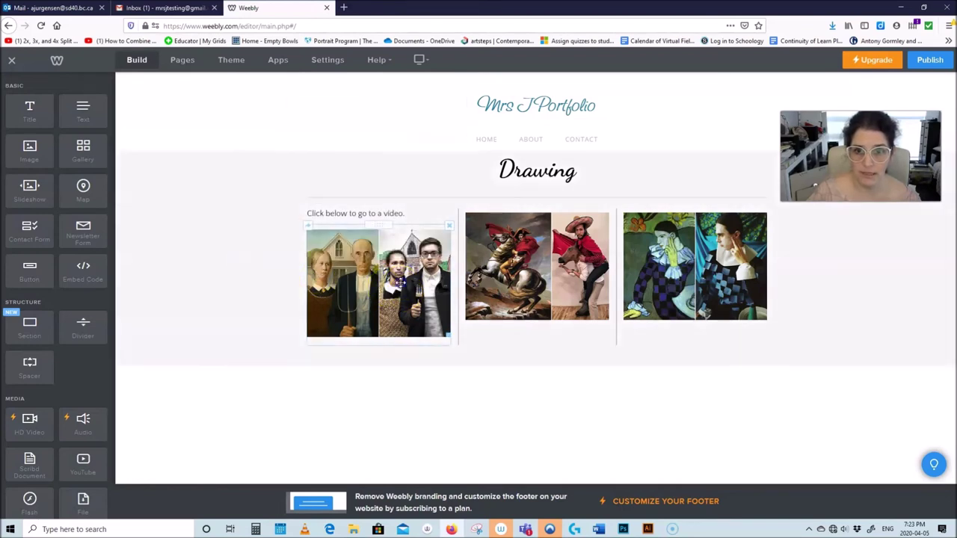
click(400, 283)
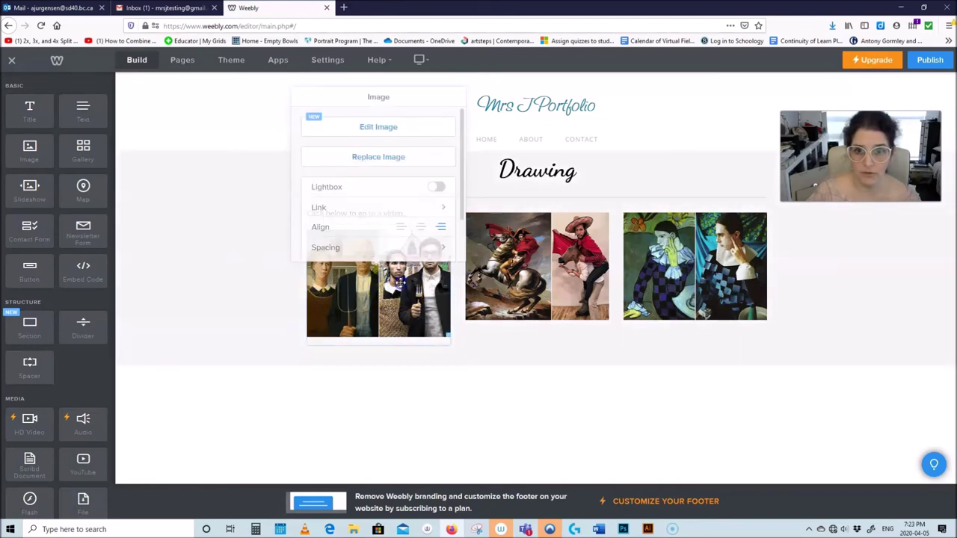
click(442, 205)
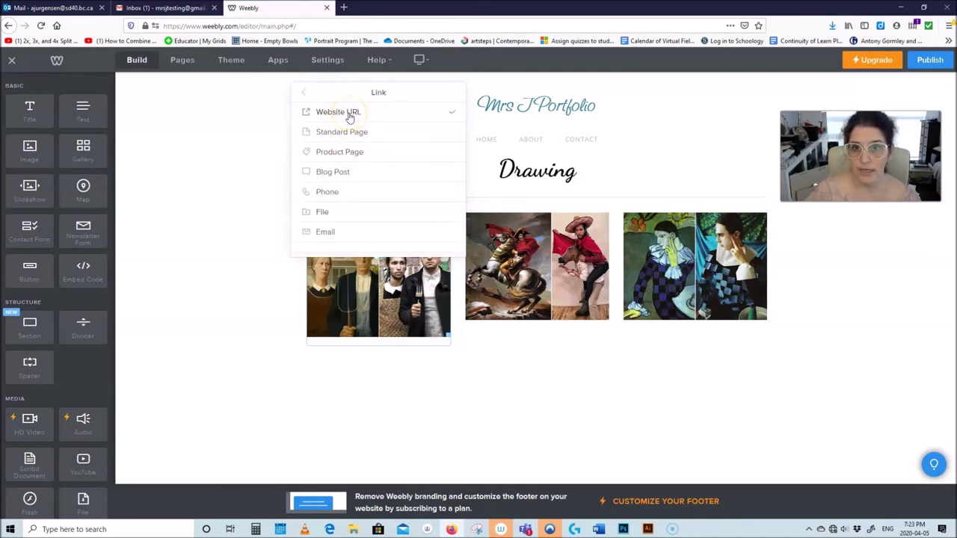
click(346, 114)
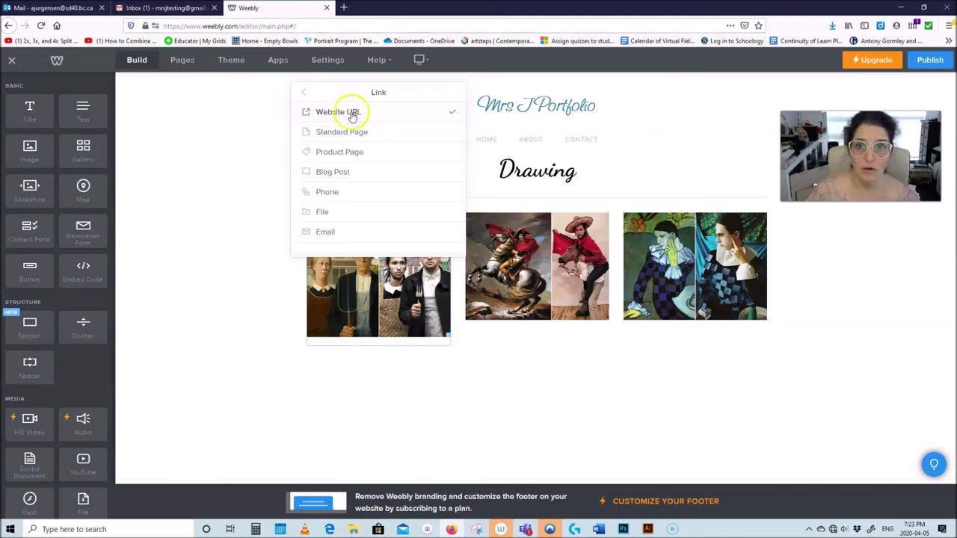
click(344, 135)
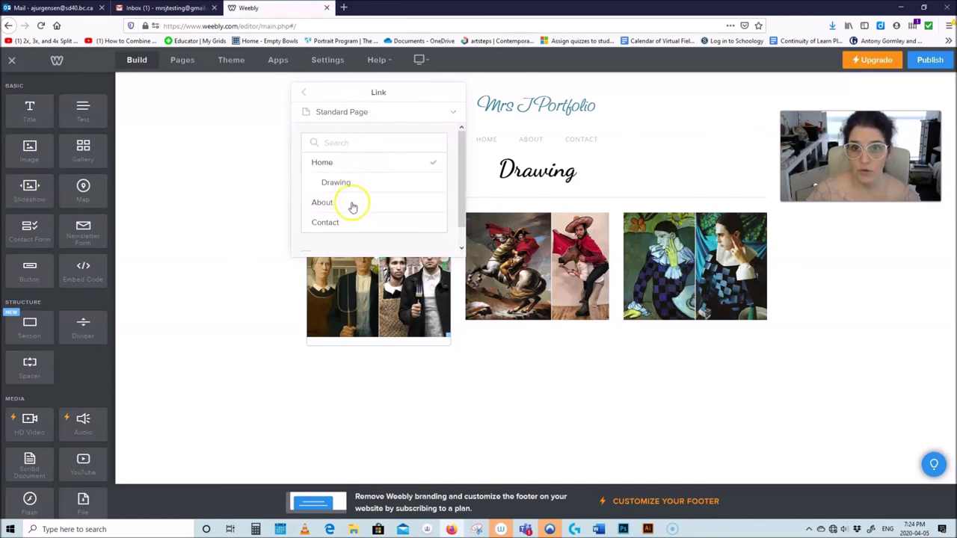
click(372, 146)
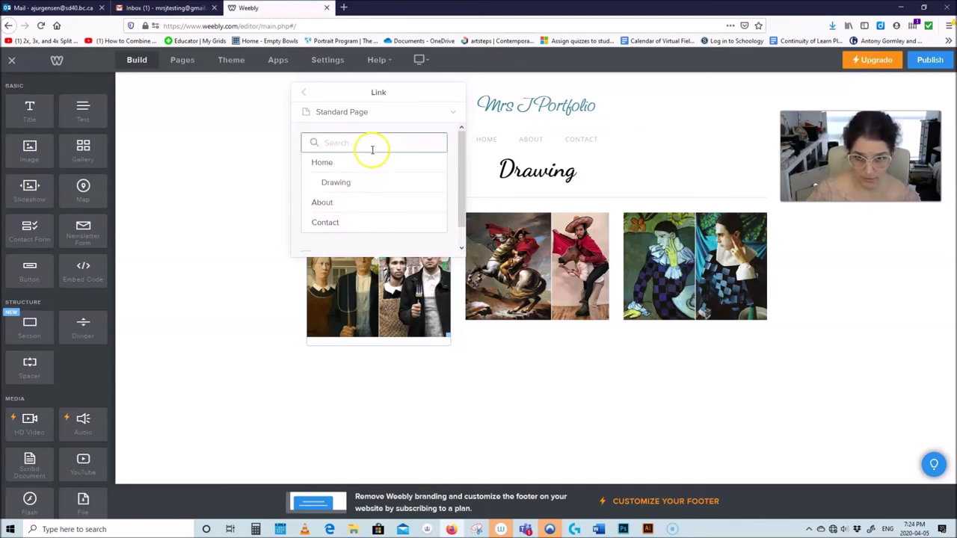
click(304, 94)
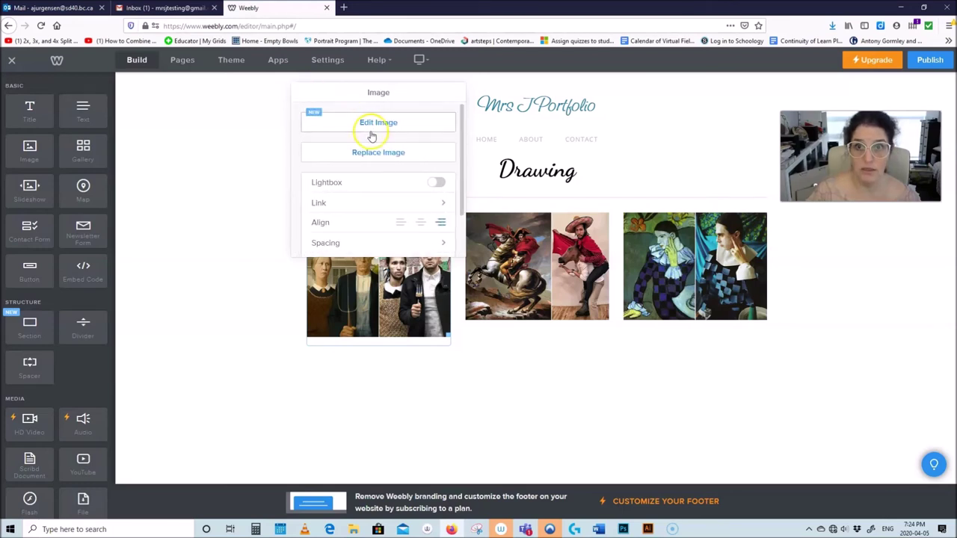
- Reopen the first drawing's link menu and start a new browser tab
click(231, 158)
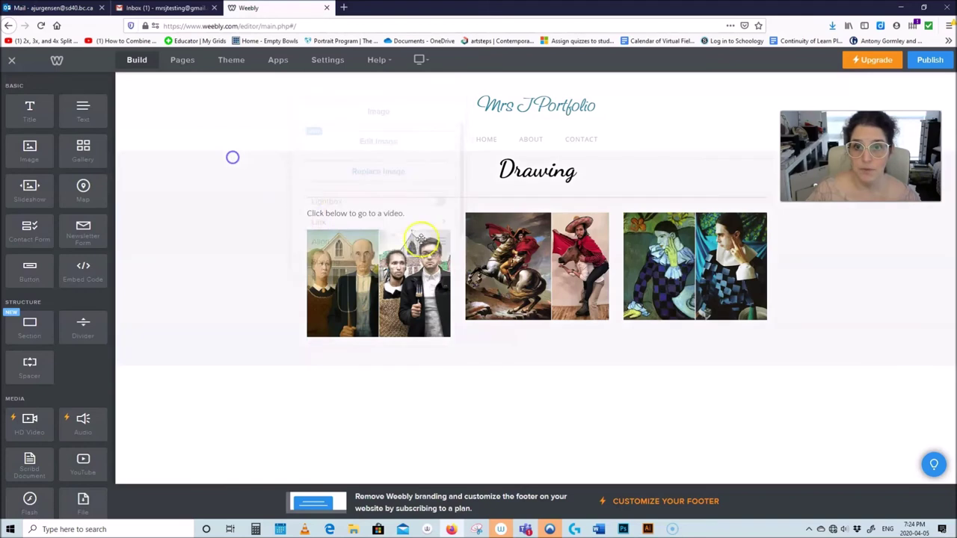
click(380, 241)
click(382, 203)
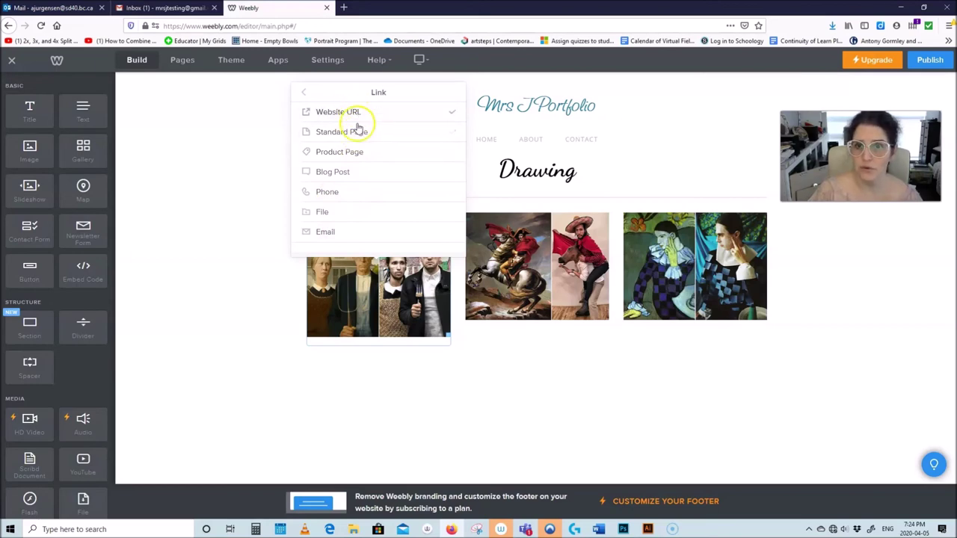
click(345, 8)
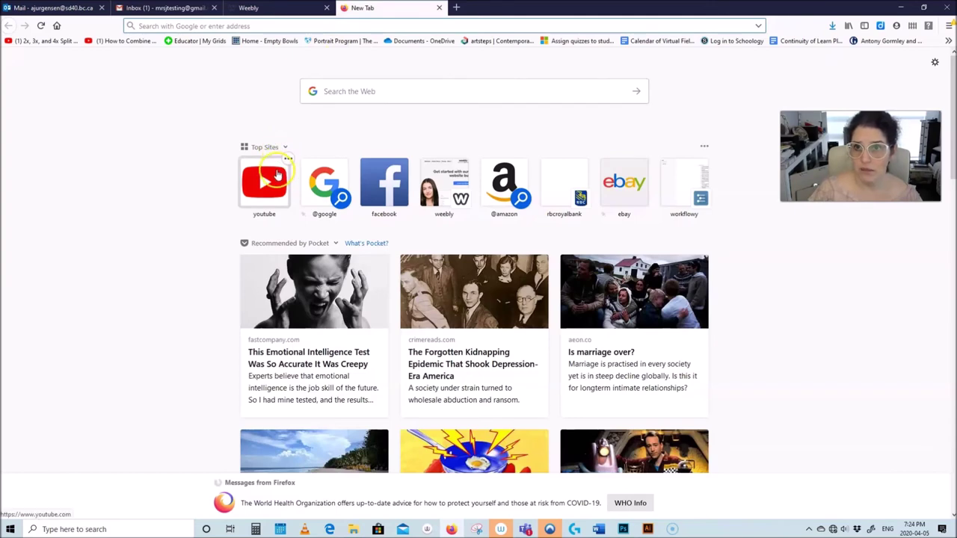
- Copy the Avatar soundtrack YouTube video's address and switch back to the Weebly editor
click(280, 166)
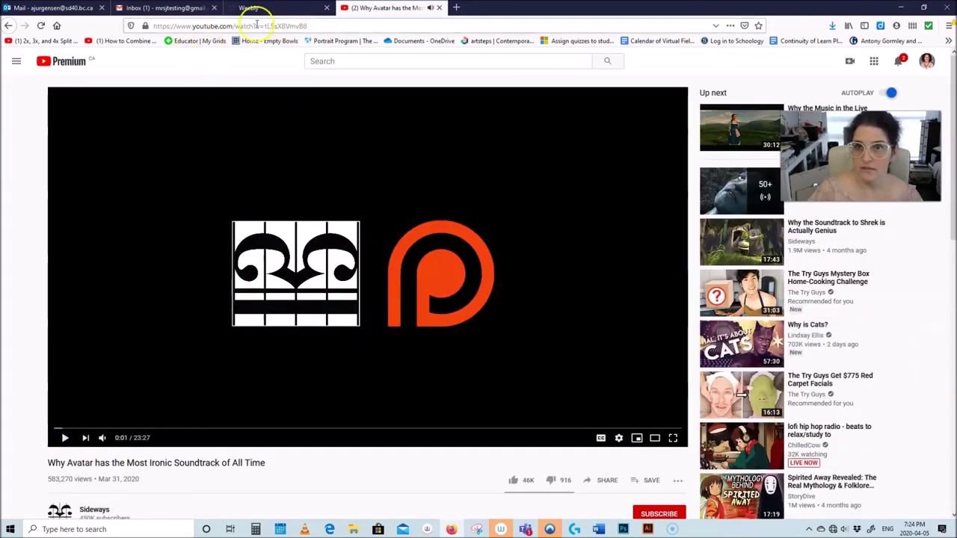
click(255, 26)
right_click(256, 28)
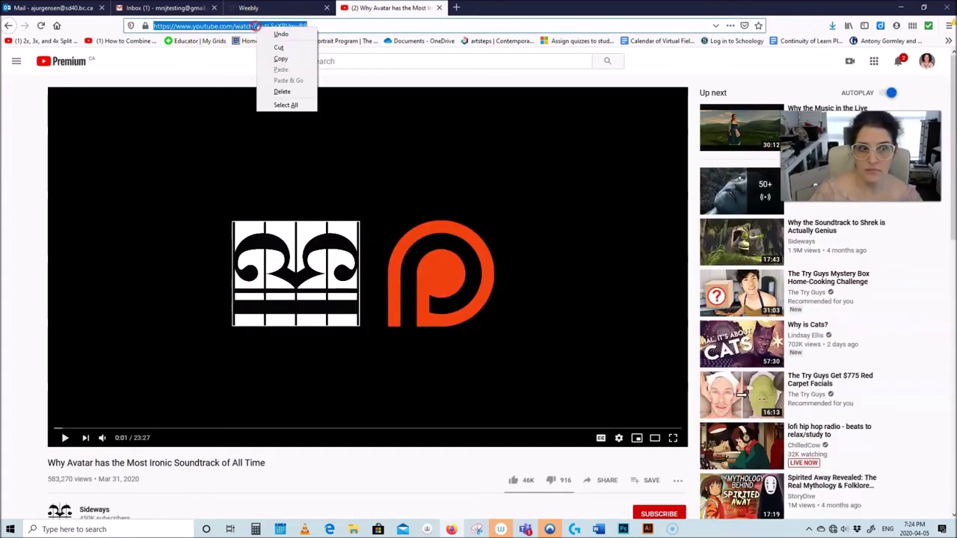
click(281, 59)
click(278, 9)
click(199, 206)
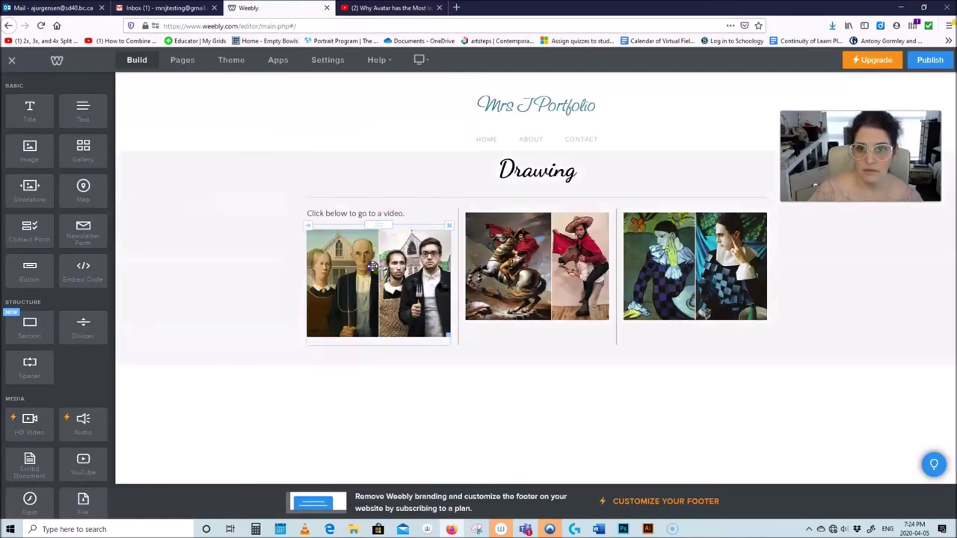
- Paste the YouTube video address as the American Gothic image's Website URL link, opening in a new window
click(368, 271)
click(399, 208)
click(344, 111)
click(347, 149)
right_click(346, 148)
click(371, 192)
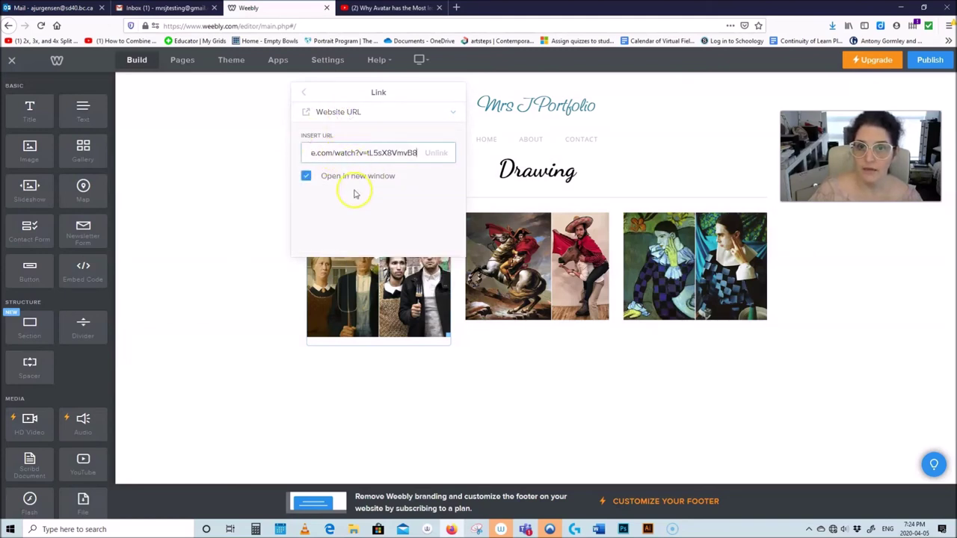
click(198, 175)
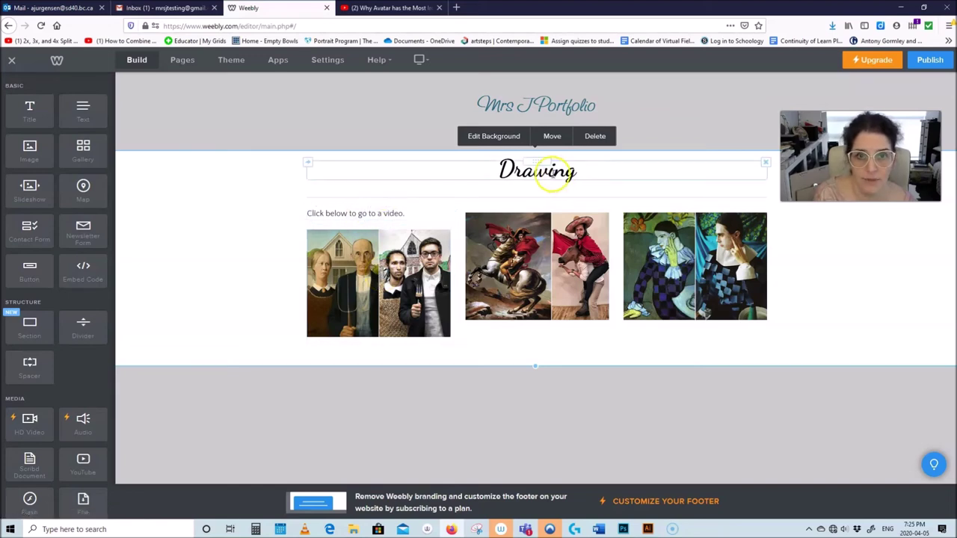
- Link the Drawing heading to the About page in a new window, republish, and open the live site
click(561, 169)
click(578, 171)
drag(578, 171, 504, 169)
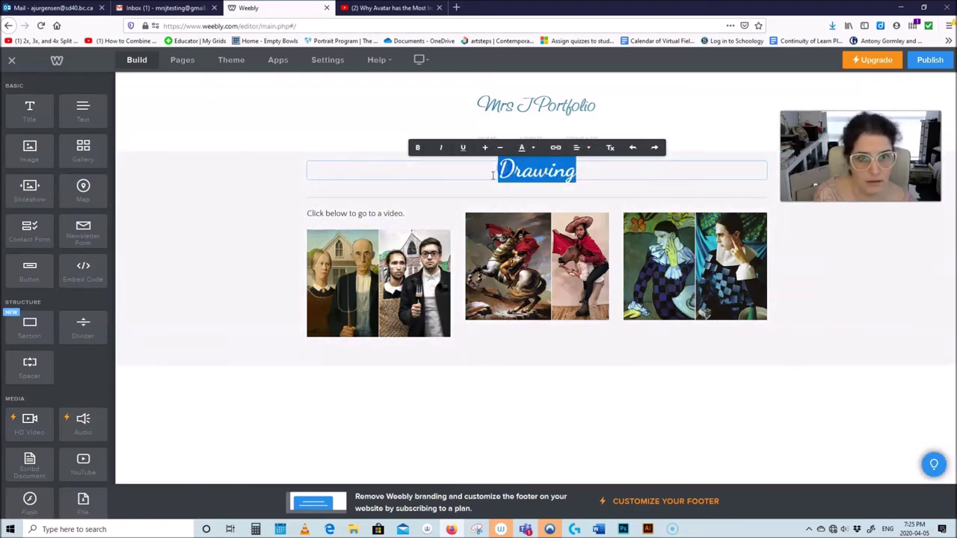
click(556, 149)
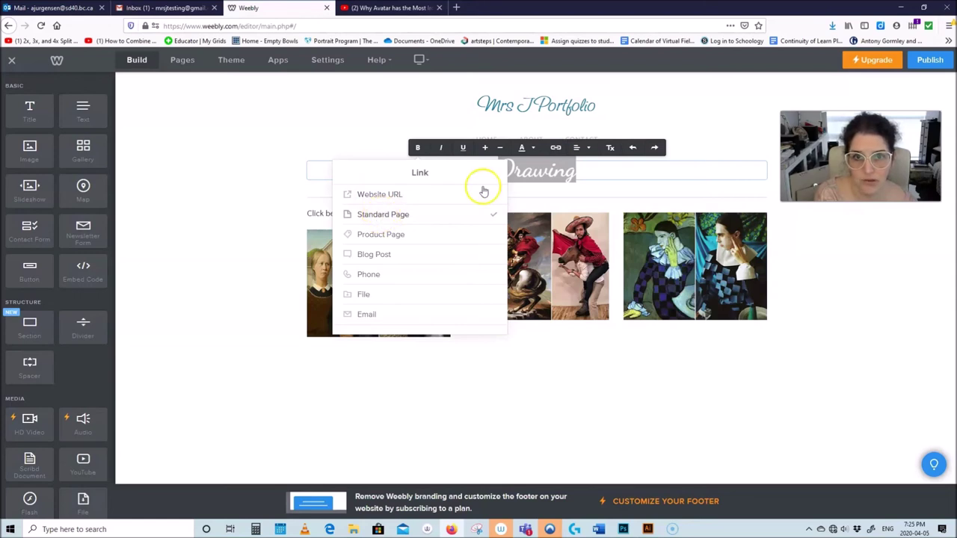
click(396, 215)
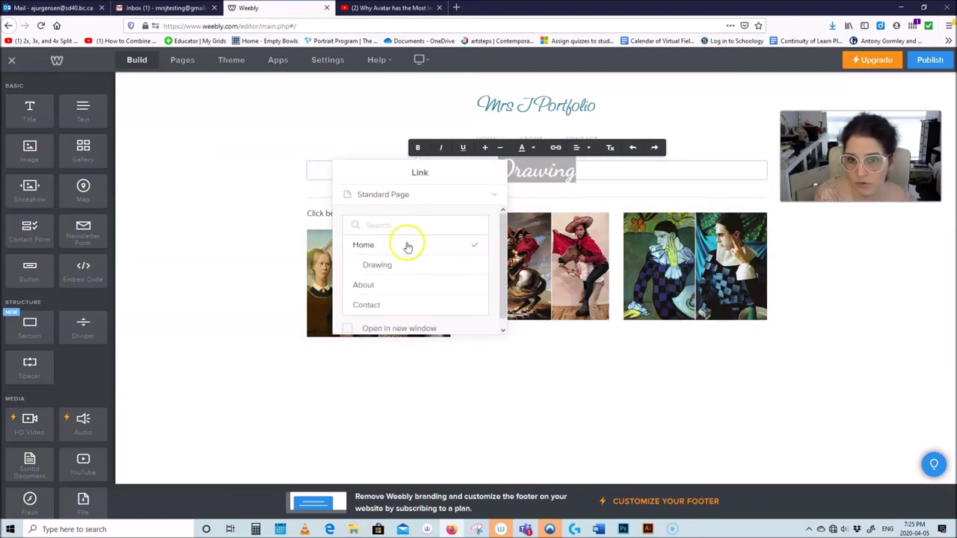
click(397, 286)
click(347, 251)
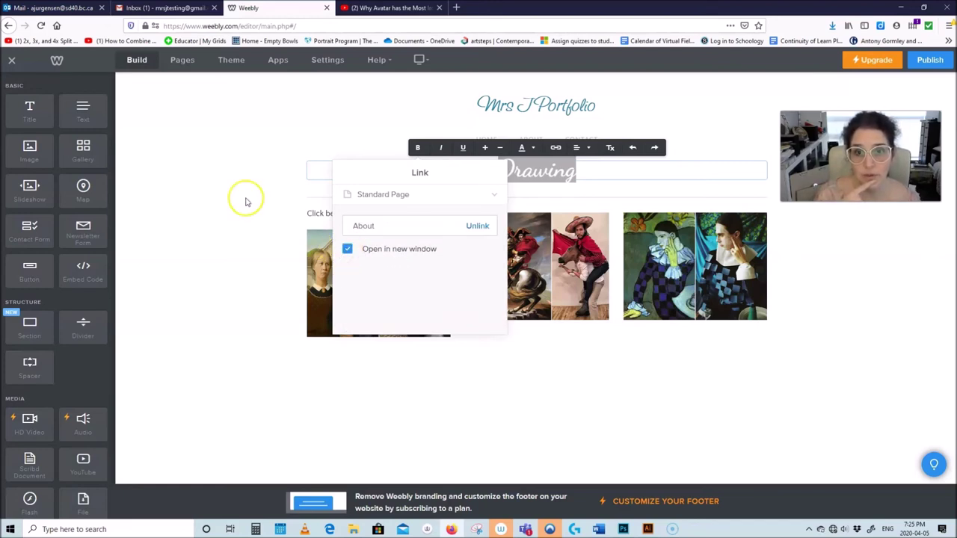
click(239, 196)
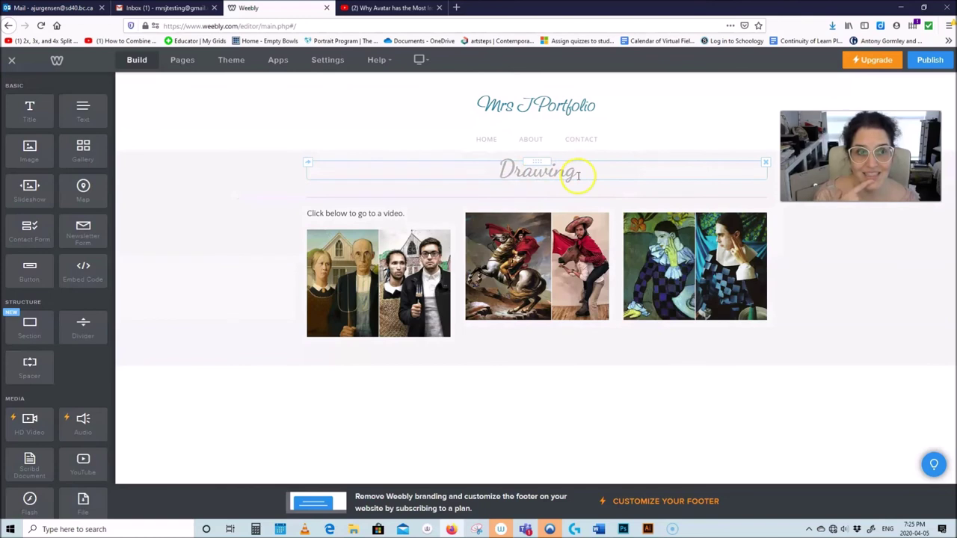
click(931, 61)
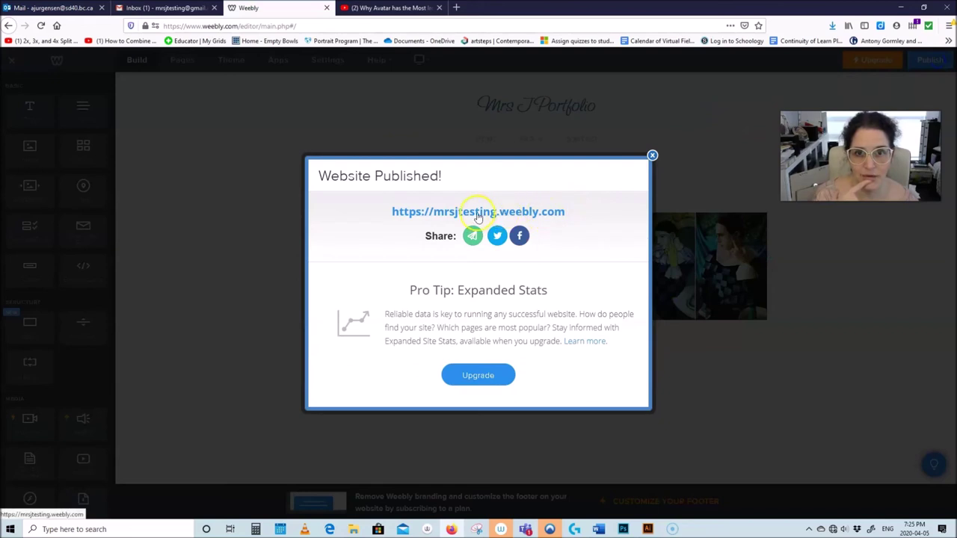
click(478, 212)
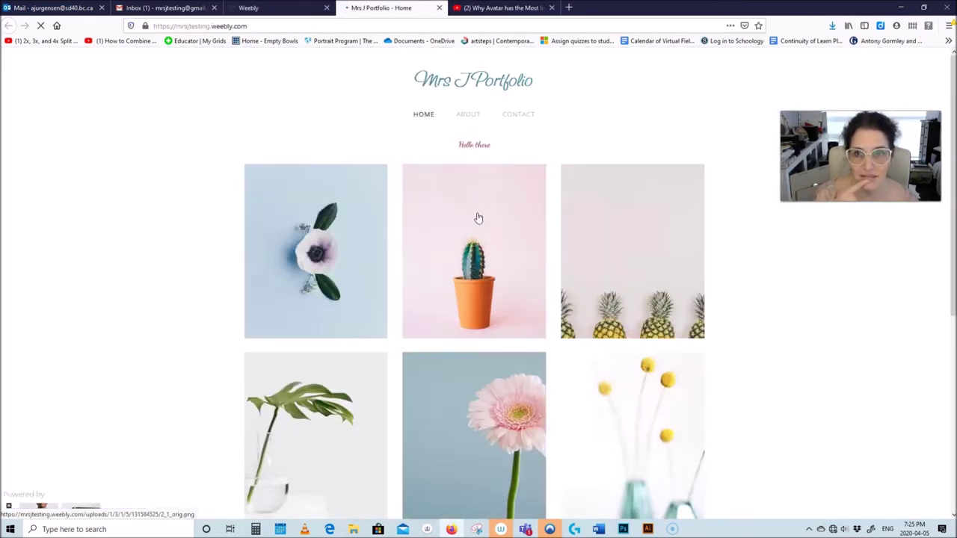
- Visit the live site's About page, then its Home > Drawing page
click(469, 114)
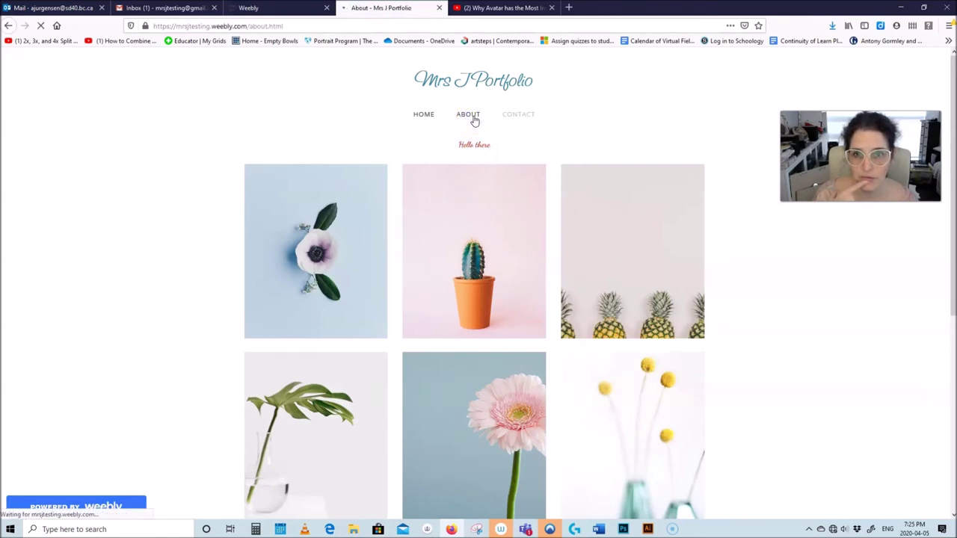
click(425, 118)
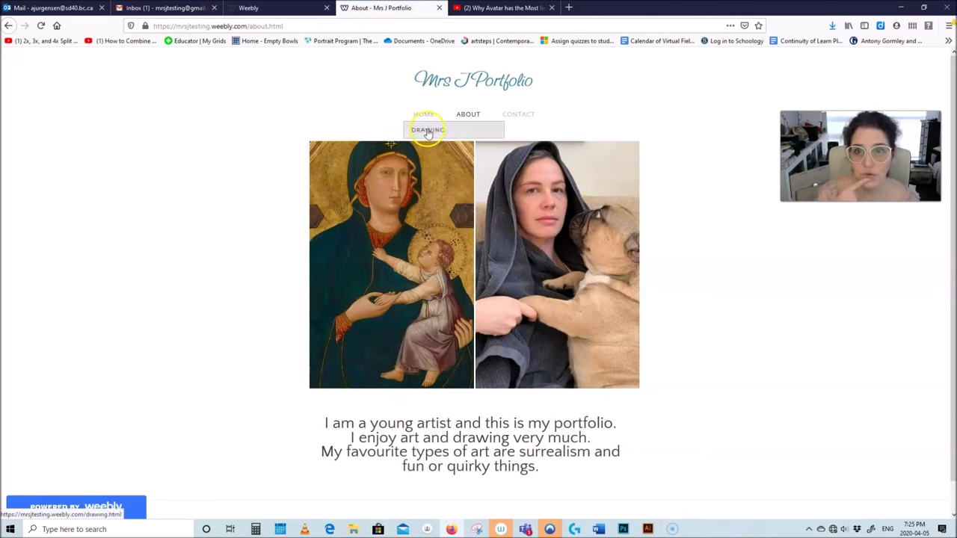
click(428, 130)
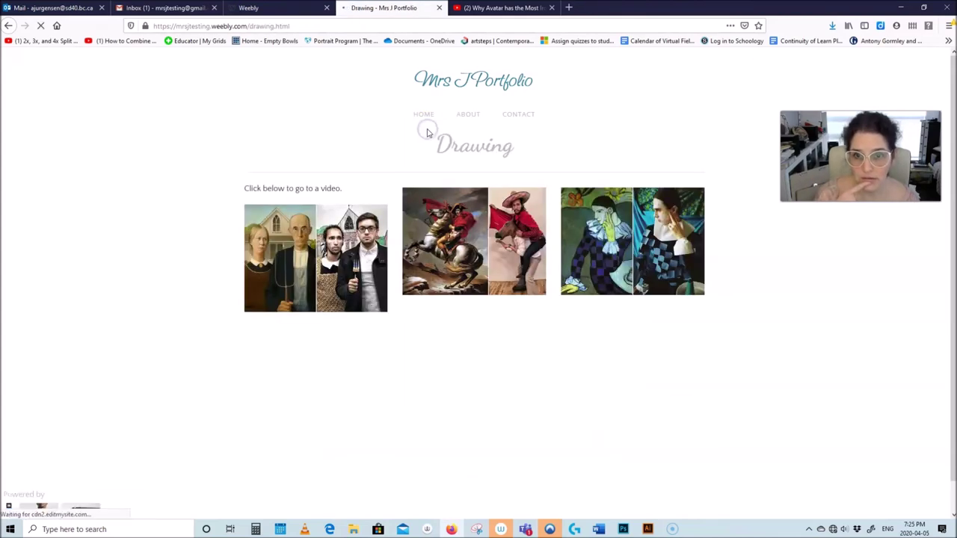
- Test the American Gothic image's video link and the Drawing heading's About link, then close the Website Published dialog
click(326, 262)
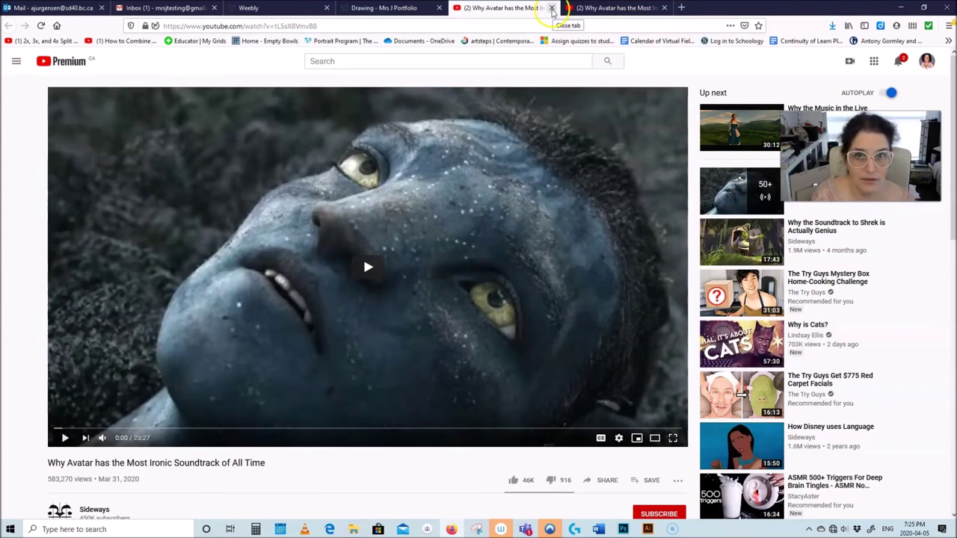
click(552, 9)
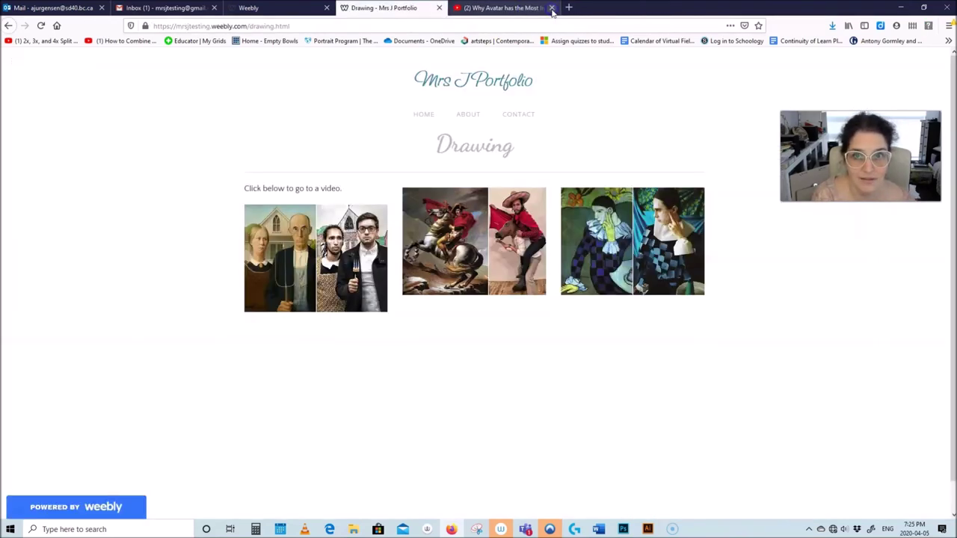
click(477, 152)
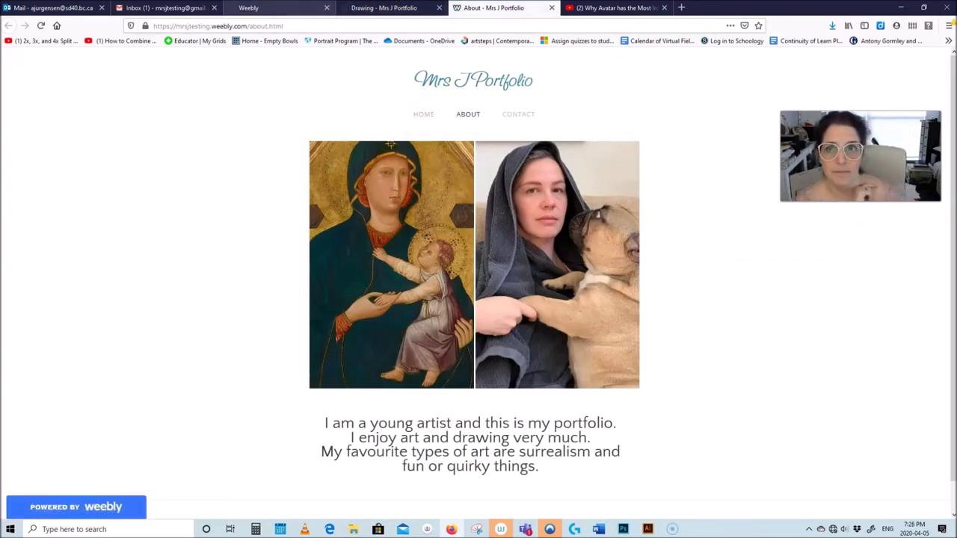
click(280, 9)
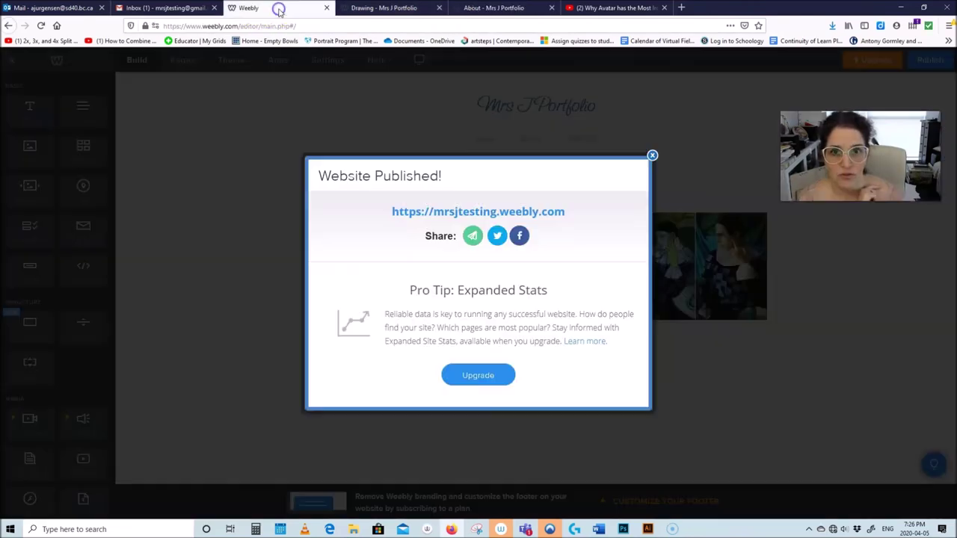
click(653, 157)
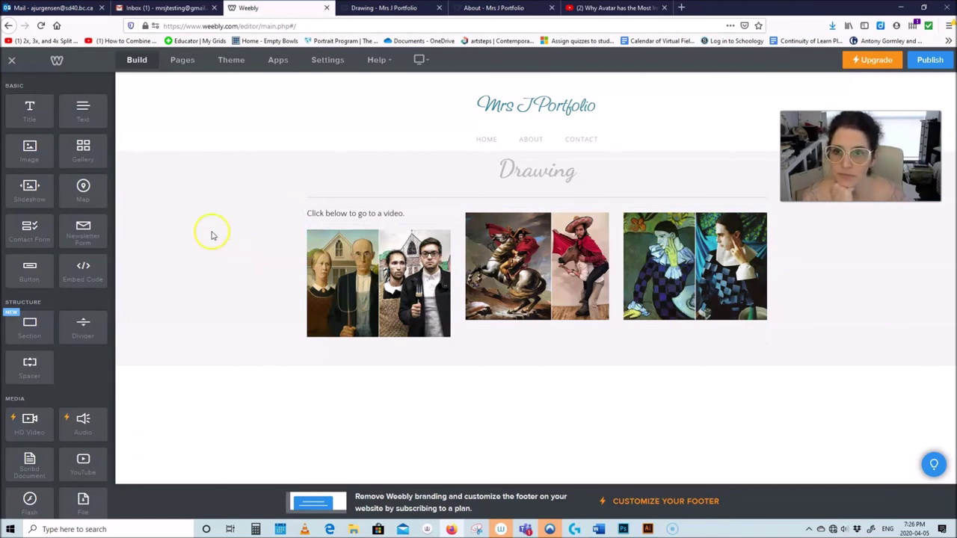
- Add a Blog Page named 'My Blog' with Header Type set to No Header
click(182, 60)
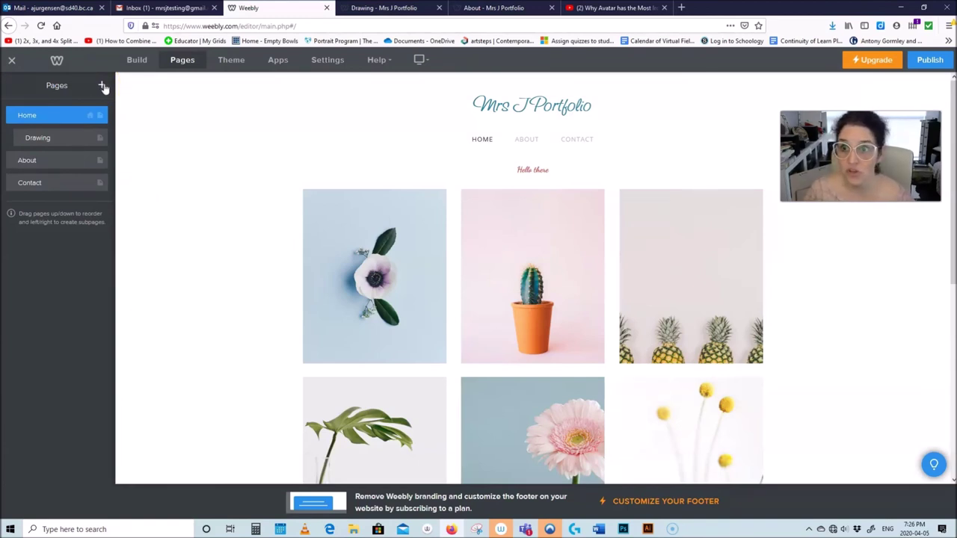
click(102, 87)
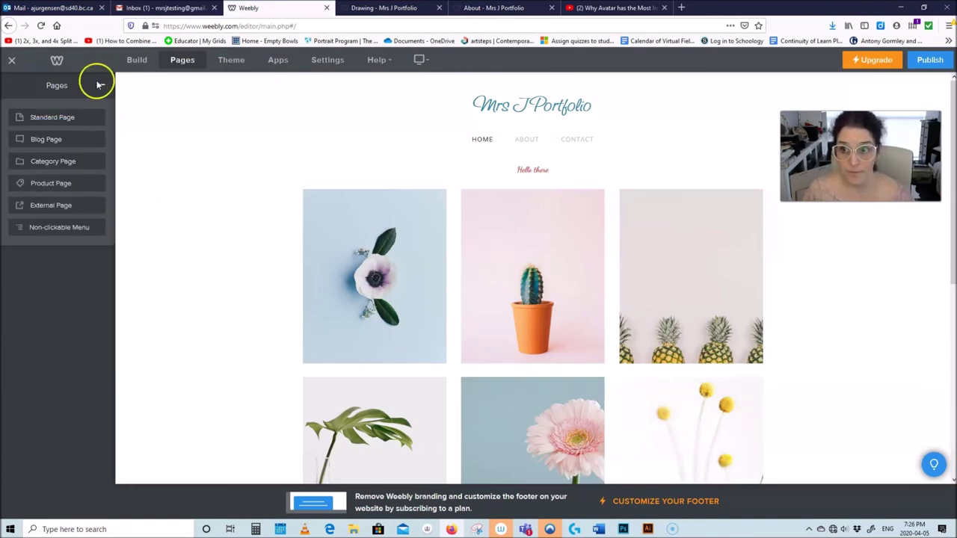
click(70, 118)
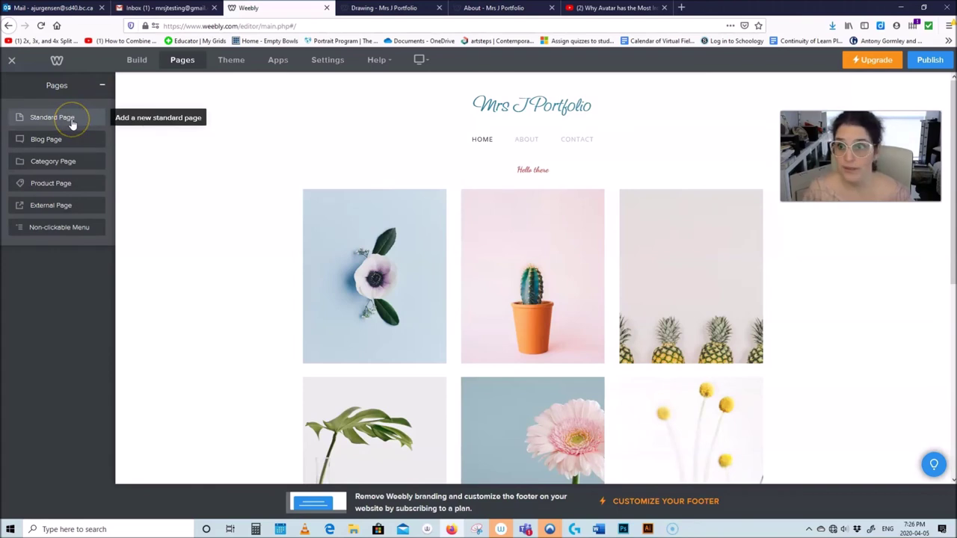
click(59, 143)
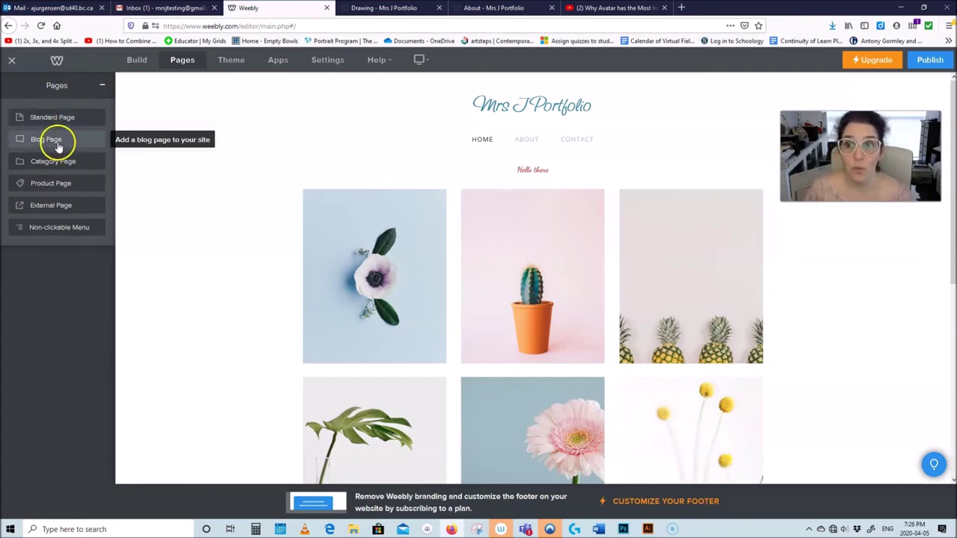
click(56, 142)
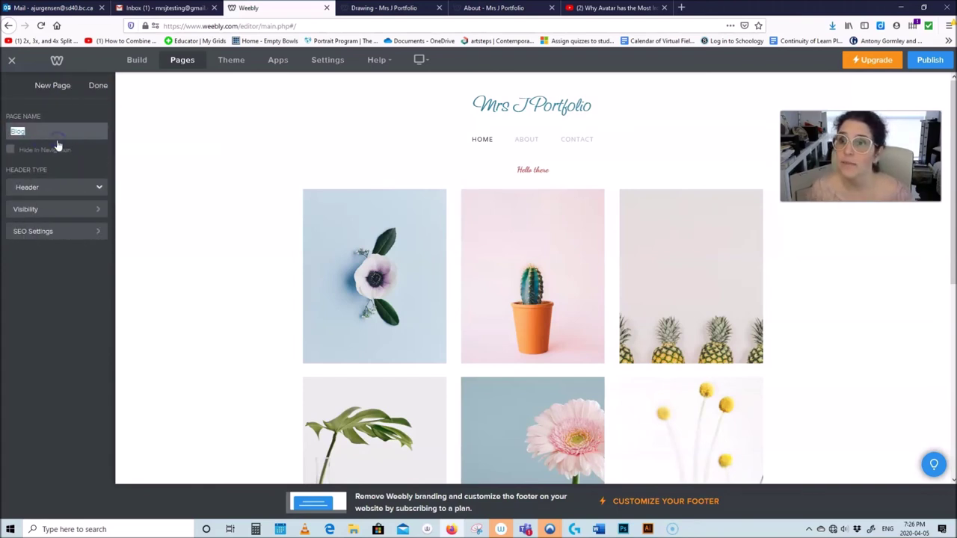
text(My B)
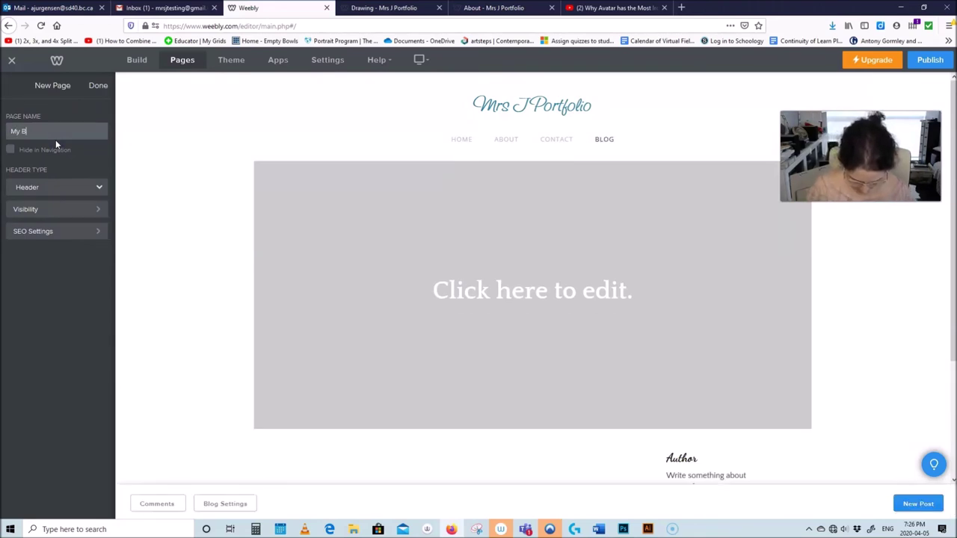
click(104, 187)
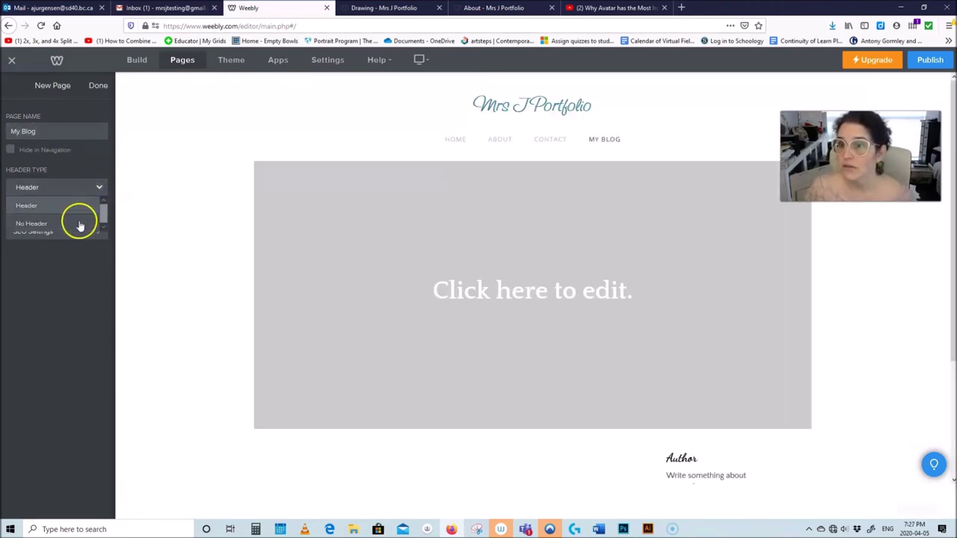
click(79, 223)
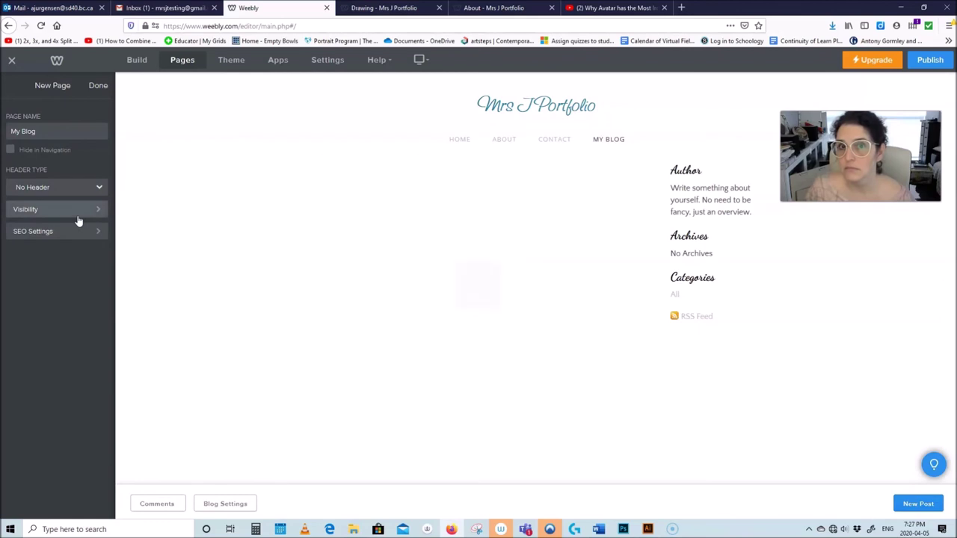
- Replace the sidebar description with 'My thoughts about my art journey.'
click(755, 212)
drag(750, 212, 666, 190)
text(M)
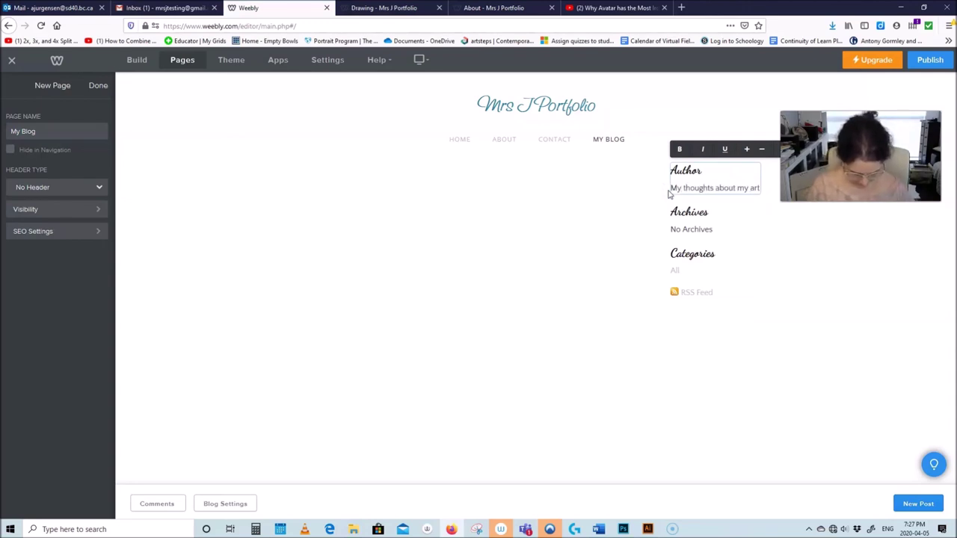
text(y thoughts about my art)
key(Return)
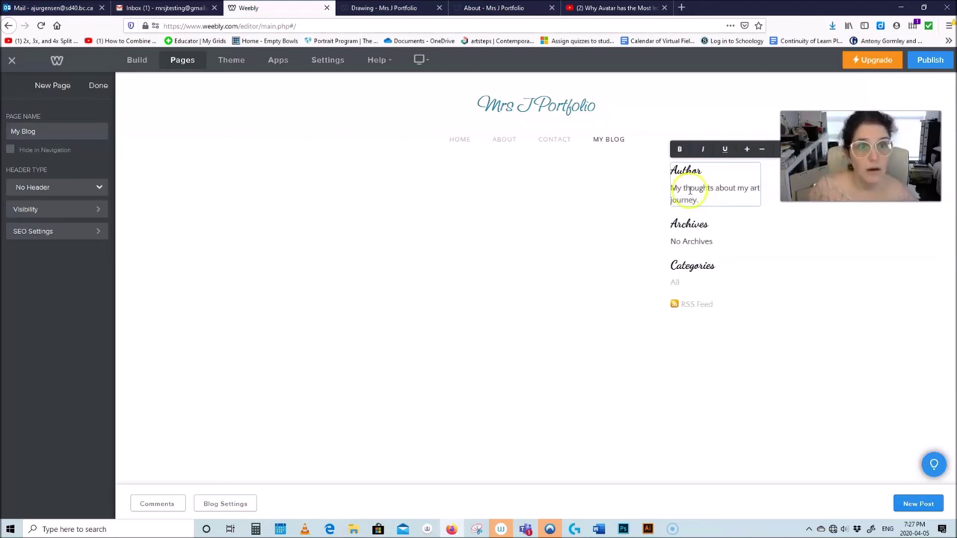
- Rename the sidebar heading from 'Author' to 'Blog'
drag(706, 171, 668, 172)
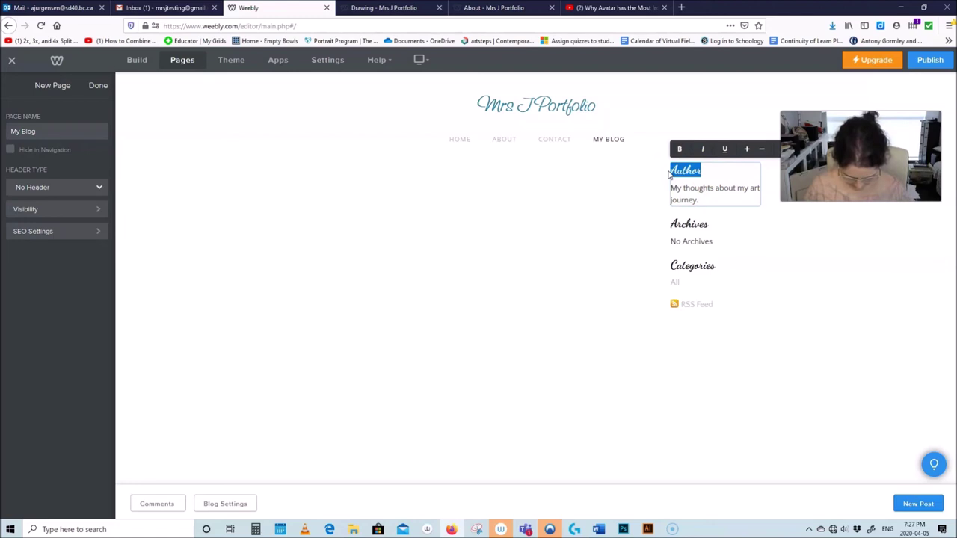
text(Blog)
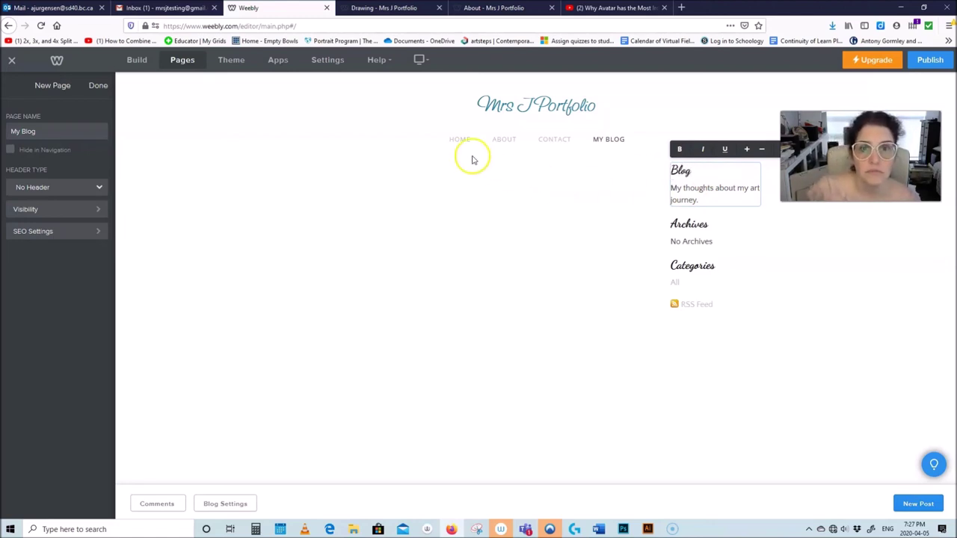
click(467, 194)
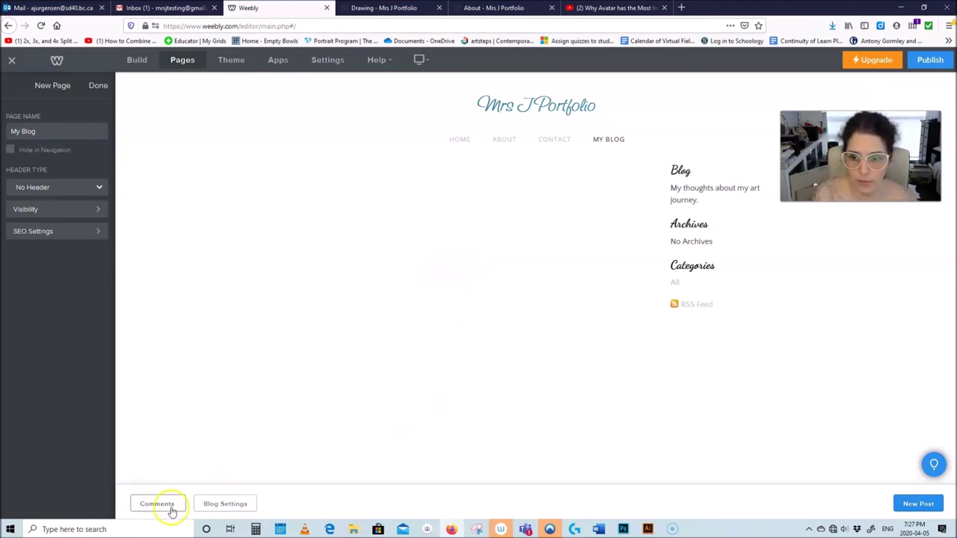
- Start a new post titled 'Tried a new technique today!'
click(919, 505)
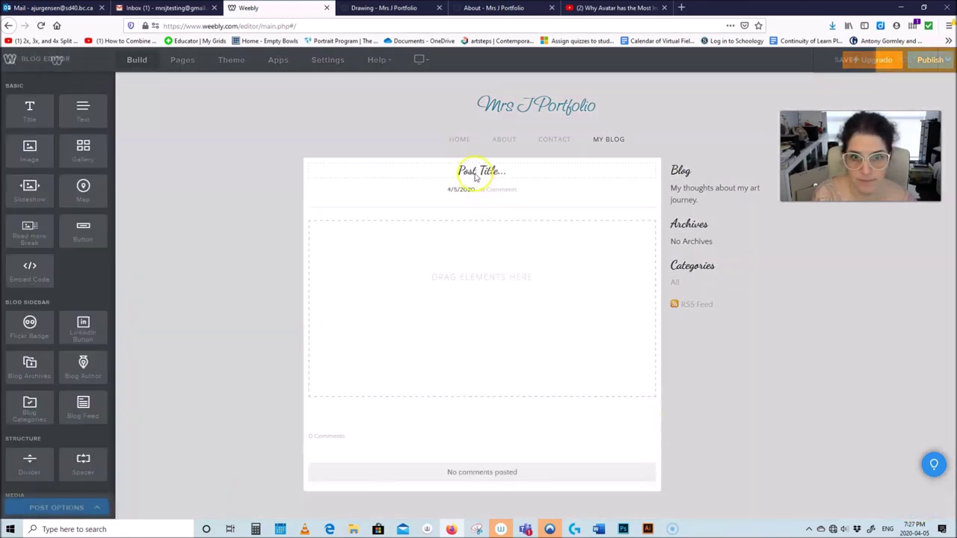
click(495, 169)
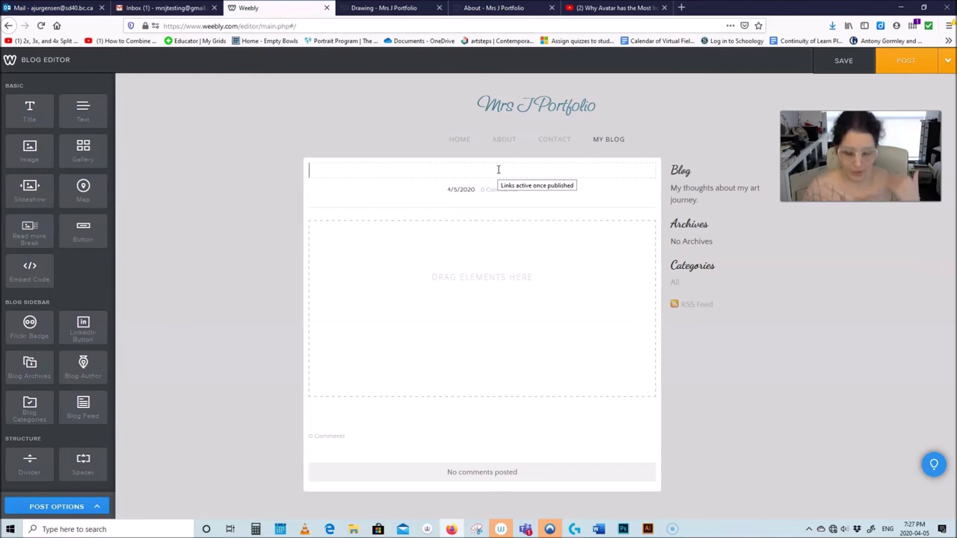
text(Tri)
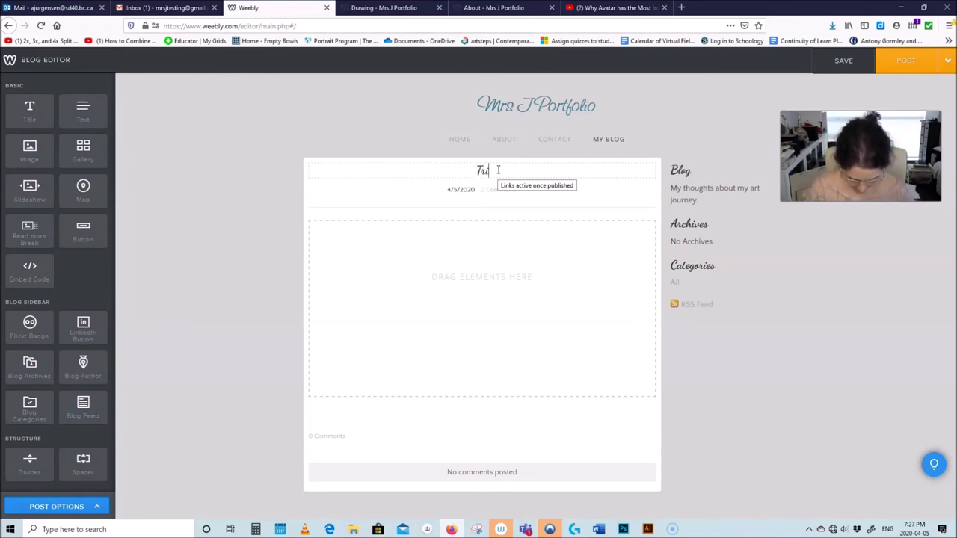
text(ed a new technique today!)
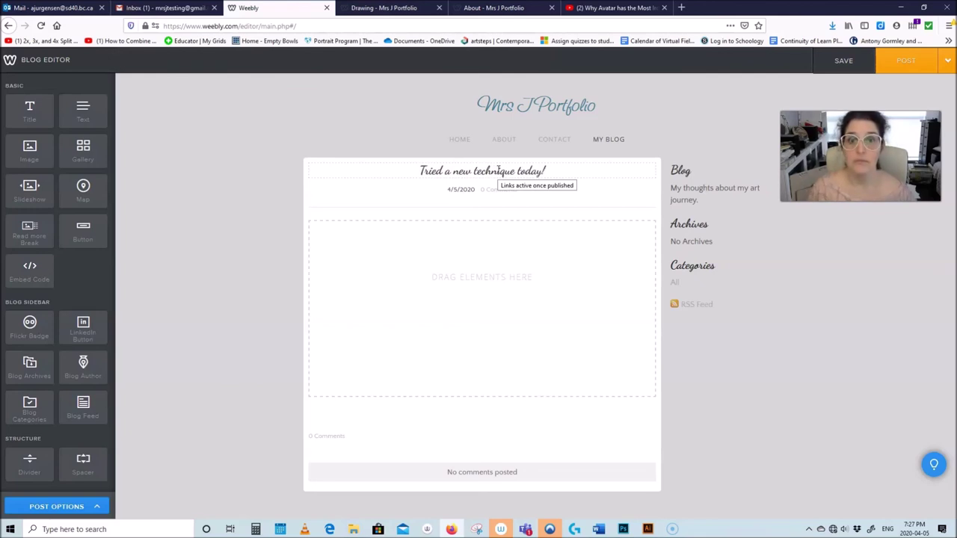
- Add a text block: 'Today I tried a new technique with watercolours. It was really fun...'
click(491, 274)
drag(80, 106, 486, 265)
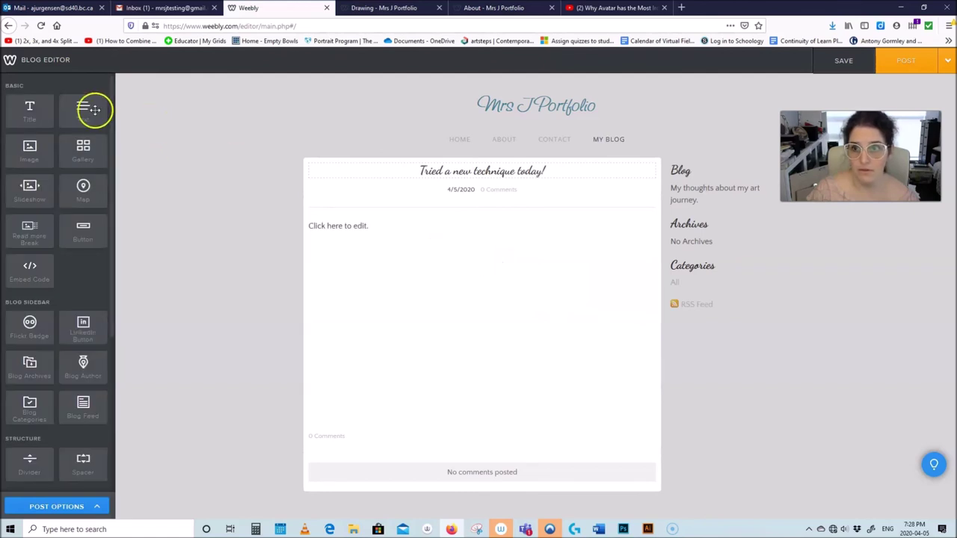
click(354, 228)
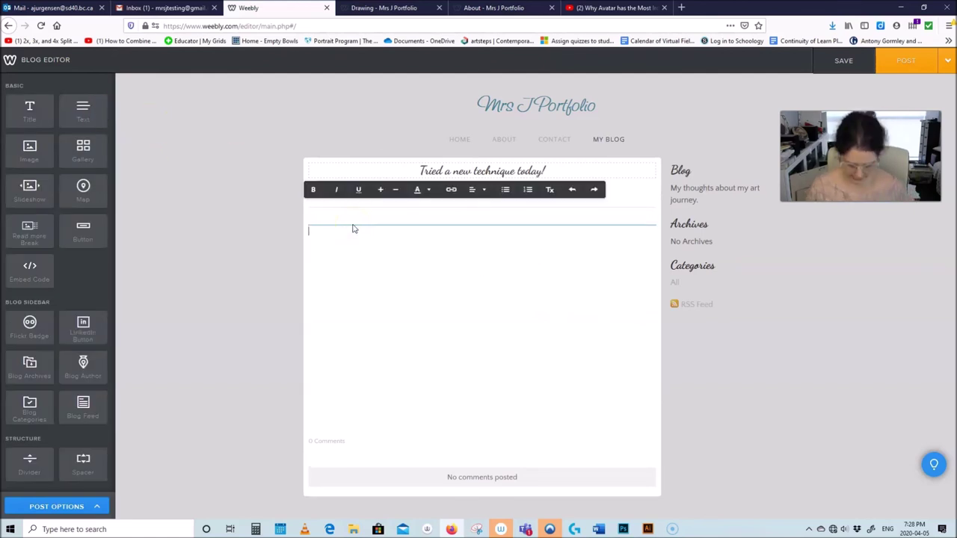
text(Today I tried a new technique with watercolo)
text(urs. It was really fun. I think I want to make something with this tomorrow.)
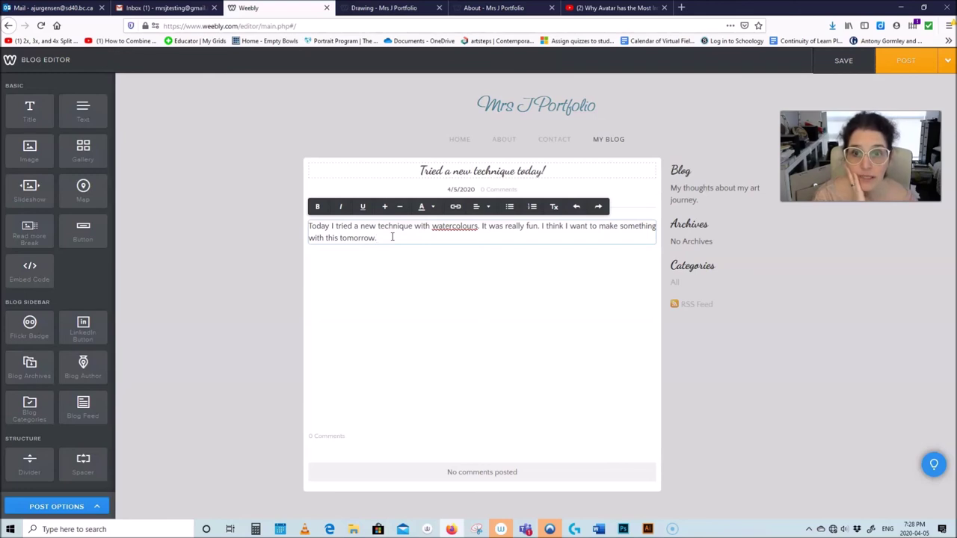
click(369, 270)
- Add an empty image block below the paragraph without uploading a photo
drag(30, 152, 406, 269)
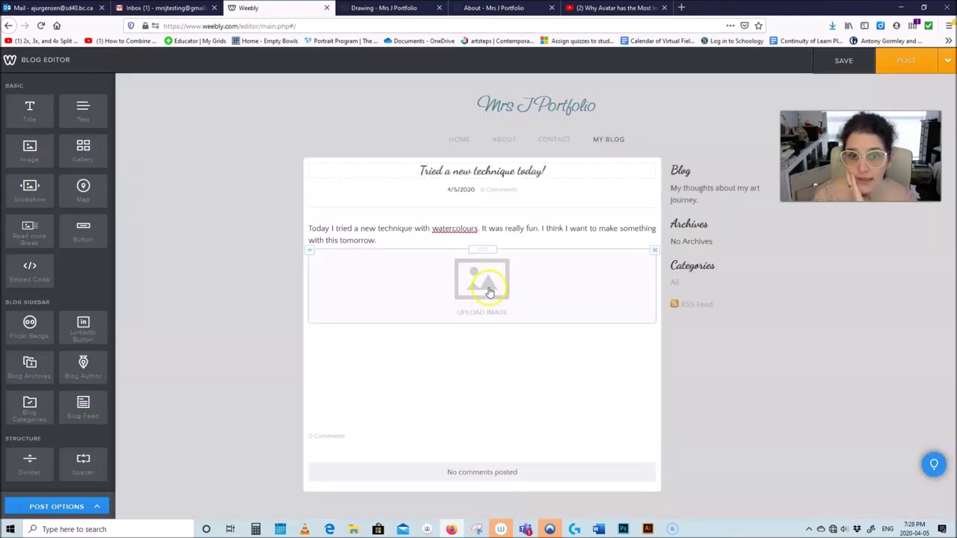
click(489, 292)
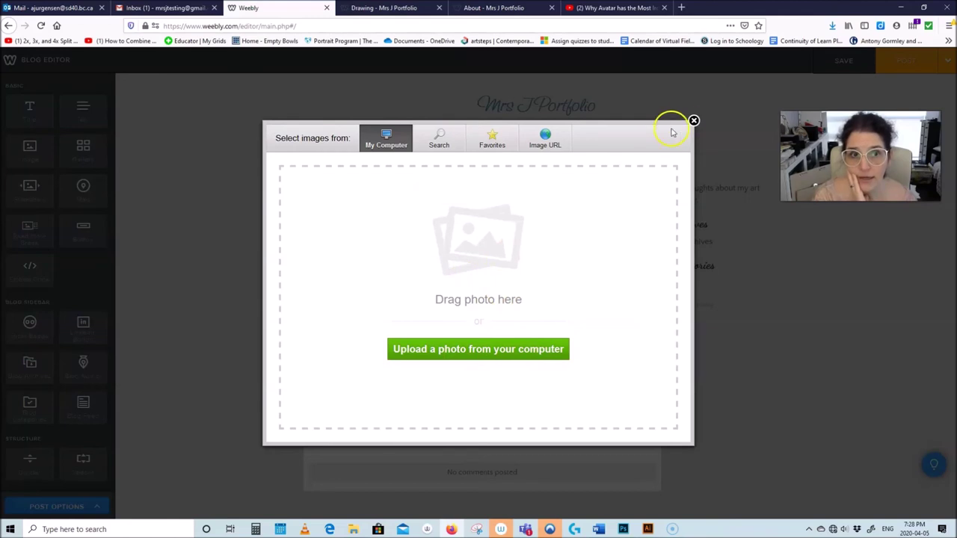
click(693, 121)
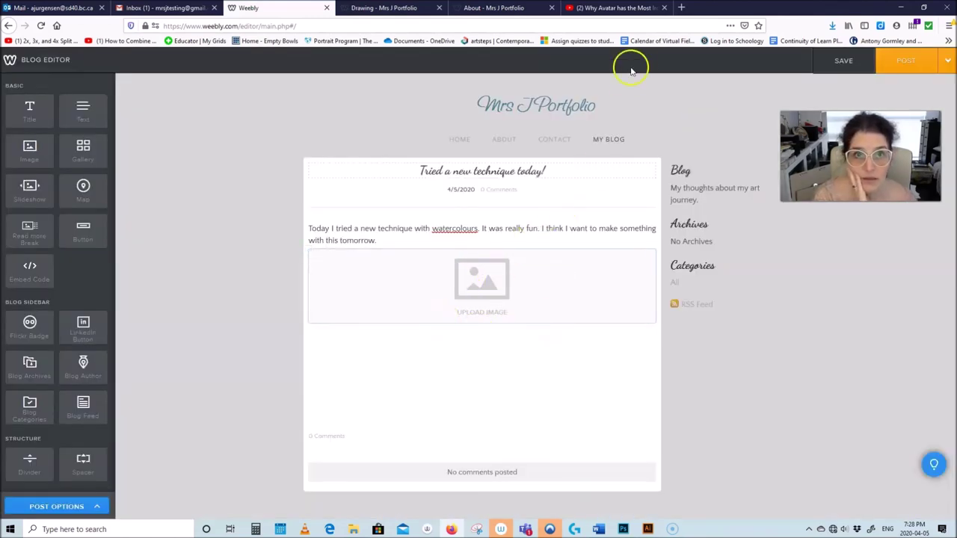
click(683, 8)
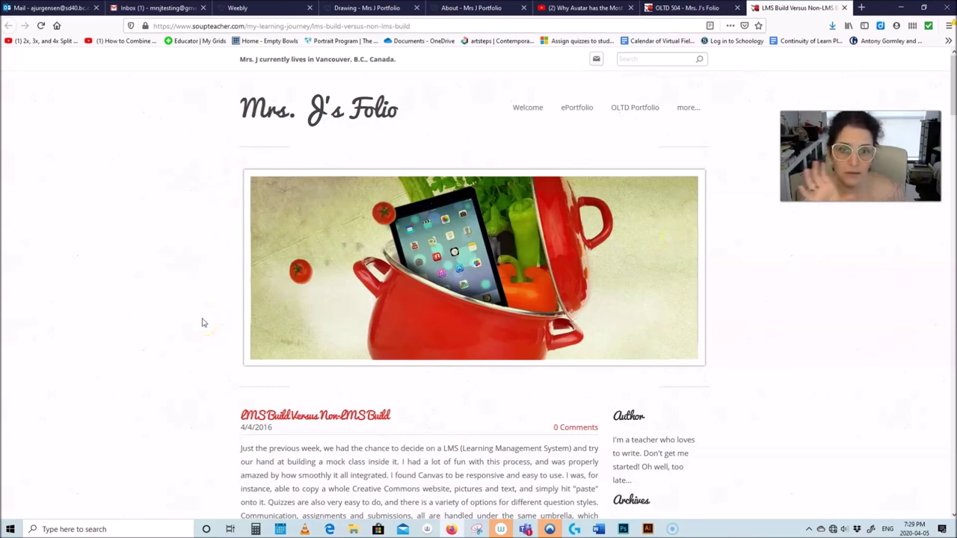
- Scroll through the 'LMS Build Versus Non-LMS Build' example post, highlighting its heading and first paragraph
scroll(202, 321, down, 3)
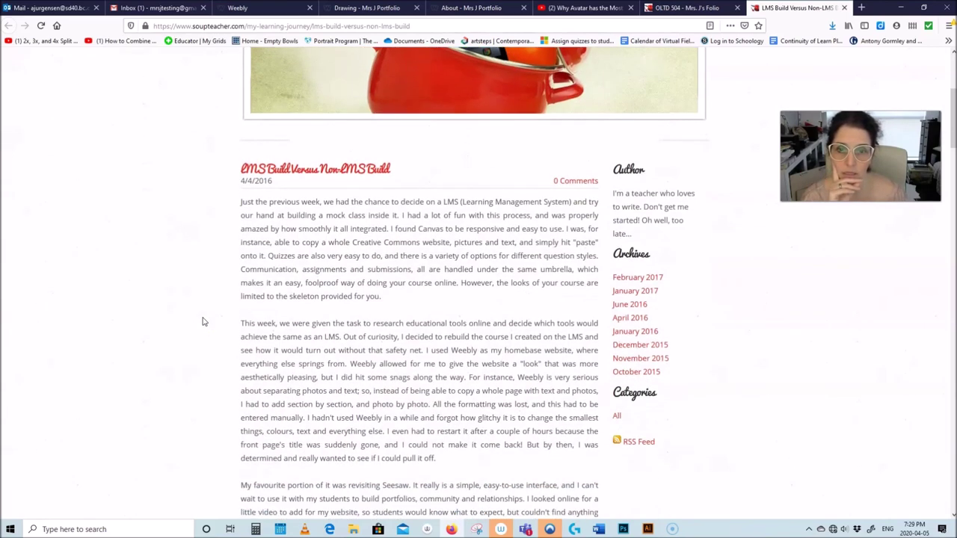
scroll(203, 321, down, 3)
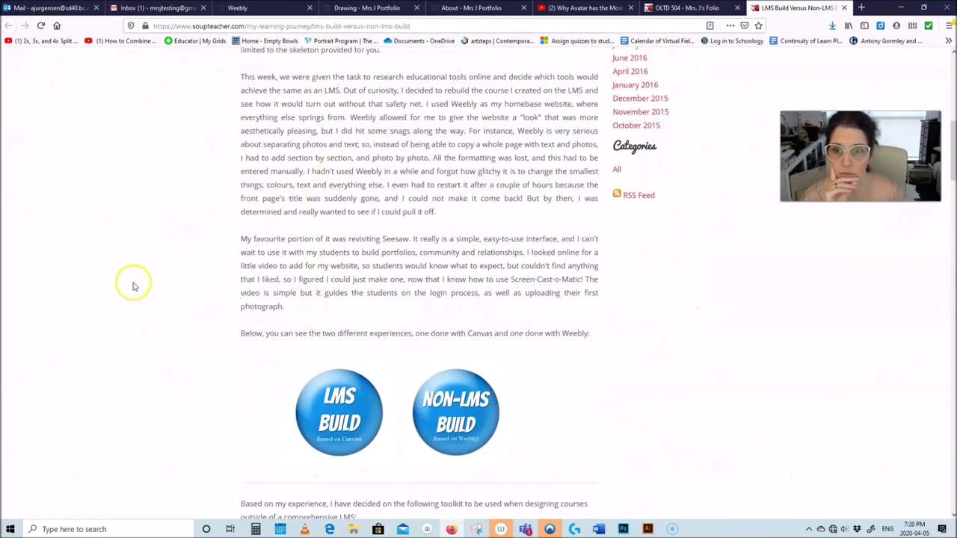
scroll(140, 284, up, 3)
scroll(342, 321, down, 3)
scroll(147, 268, up, 3)
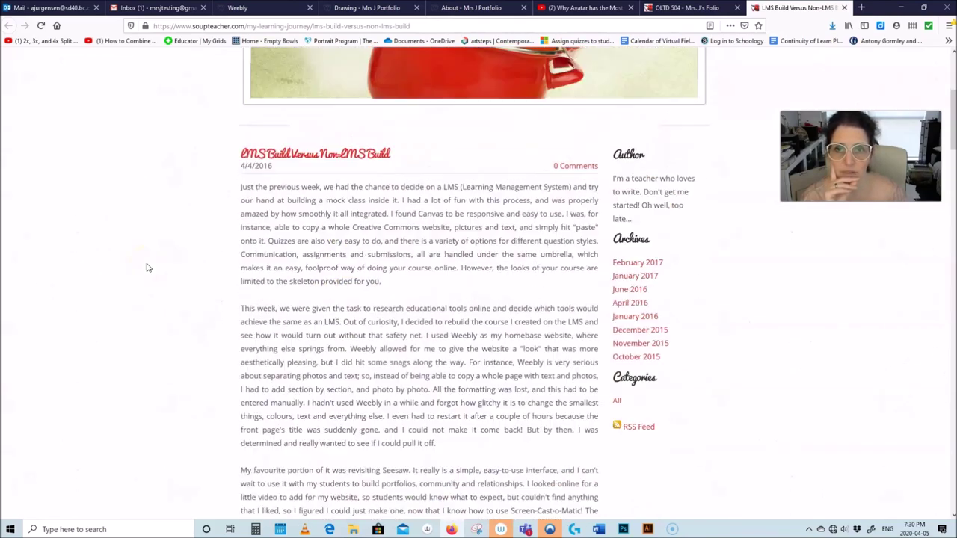
scroll(147, 268, down, 3)
scroll(148, 268, up, 3)
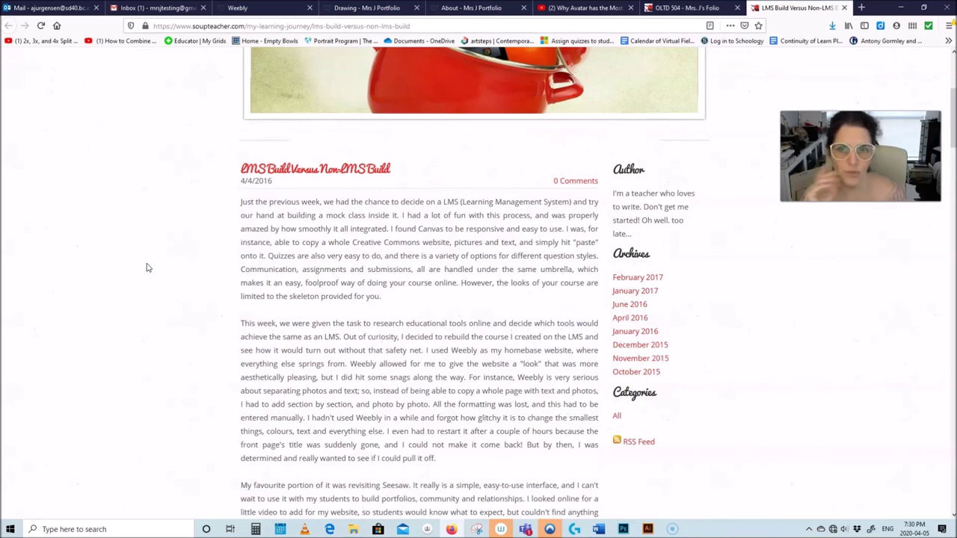
drag(380, 296, 243, 203)
click(265, 219)
drag(393, 296, 238, 206)
click(208, 211)
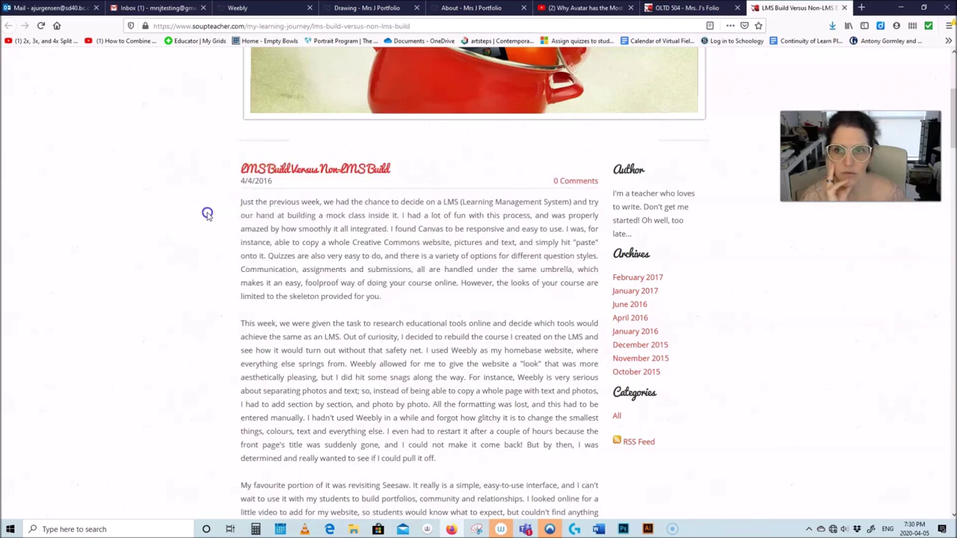
scroll(180, 314, down, 6)
scroll(180, 312, down, 3)
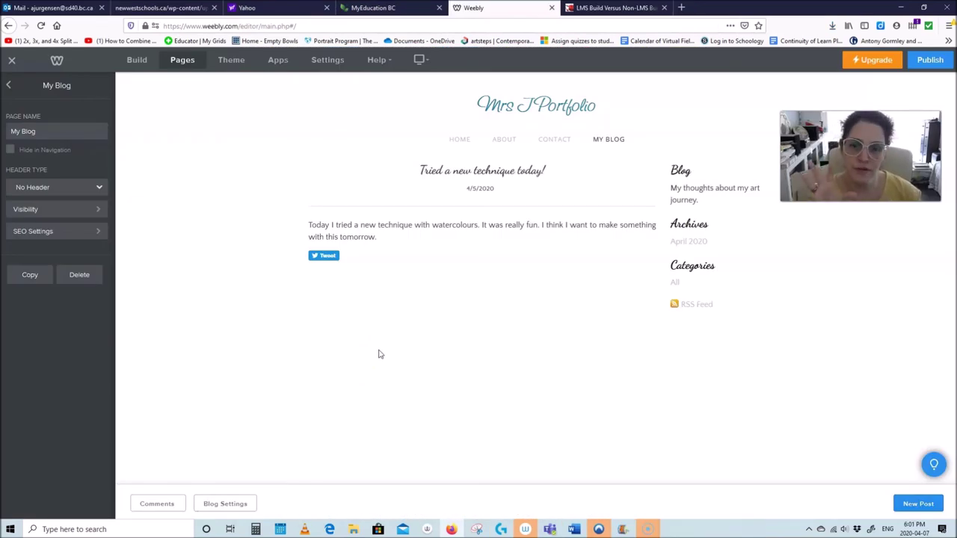
- Set the blog's Comment Default to Require Approval in Blog Settings
click(233, 505)
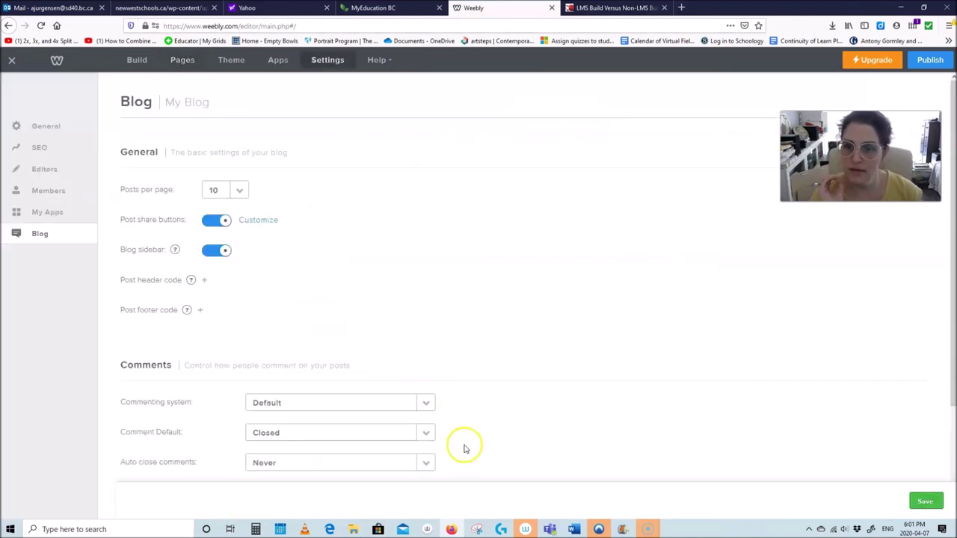
click(429, 435)
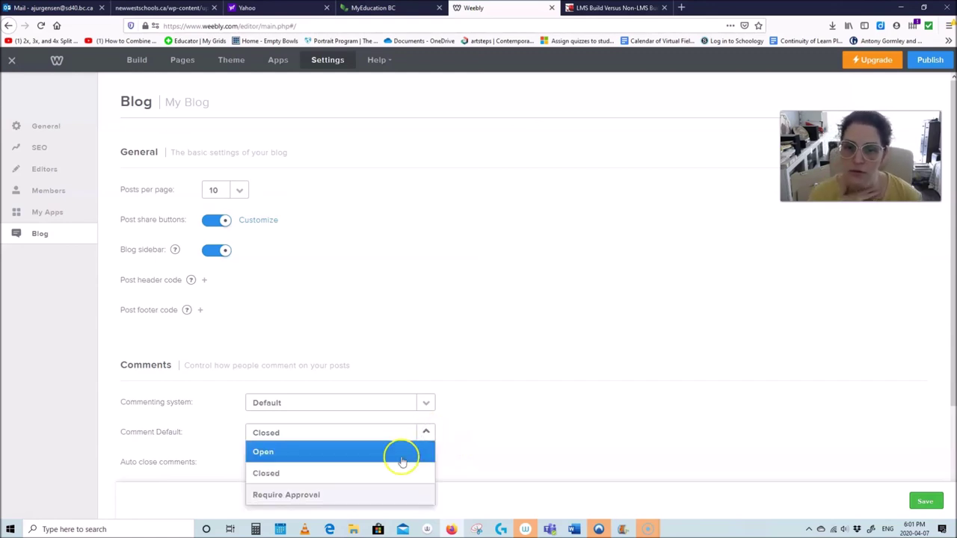
click(303, 495)
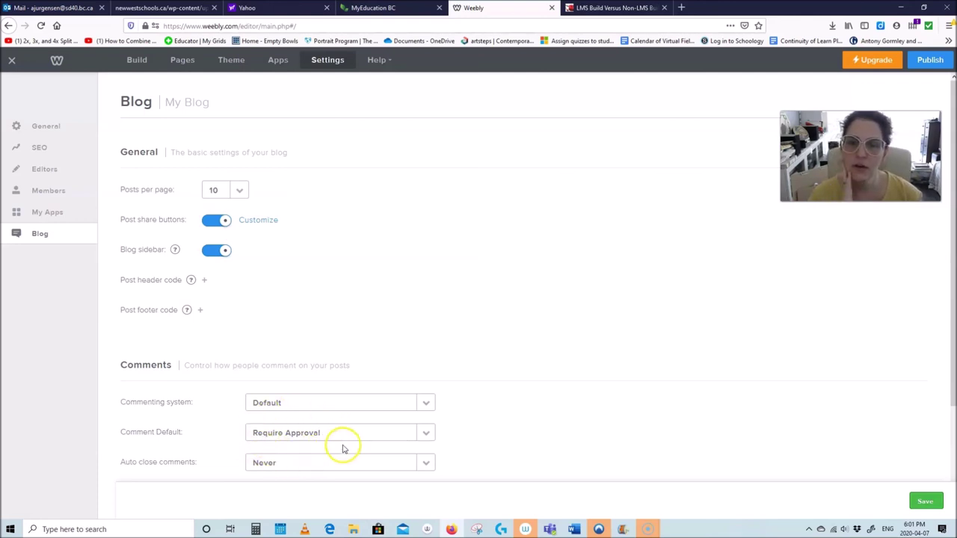
click(627, 9)
scroll(457, 214, up, 4)
scroll(459, 211, down, 3)
scroll(457, 213, down, 7)
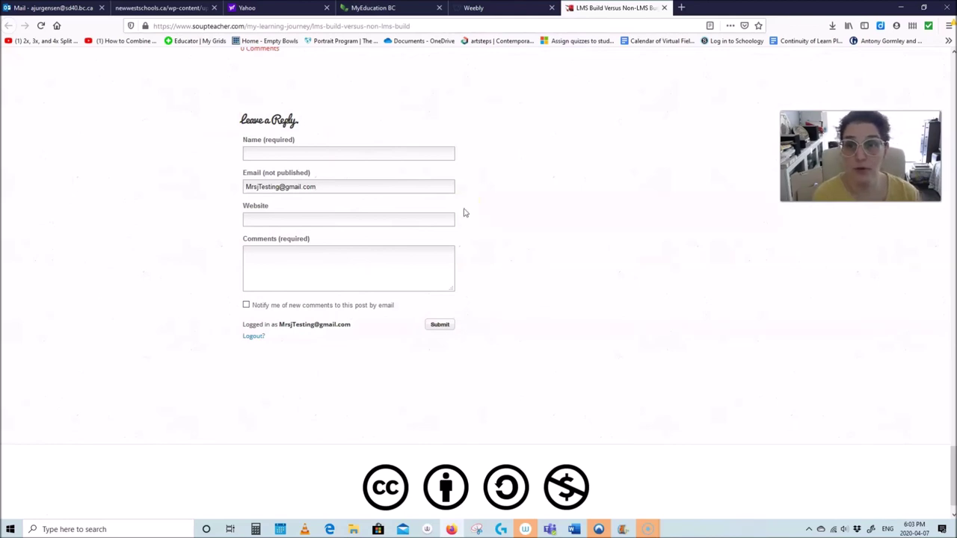
click(500, 8)
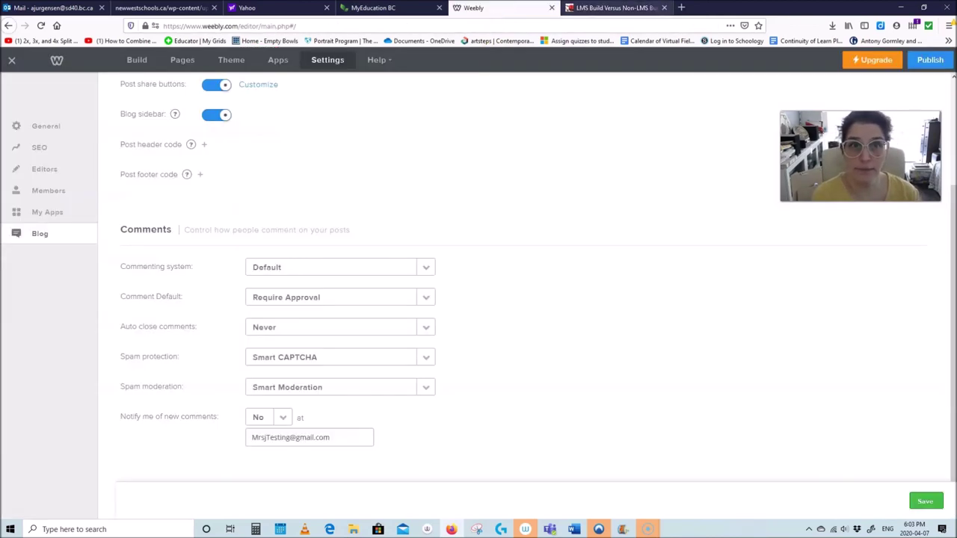
click(609, 8)
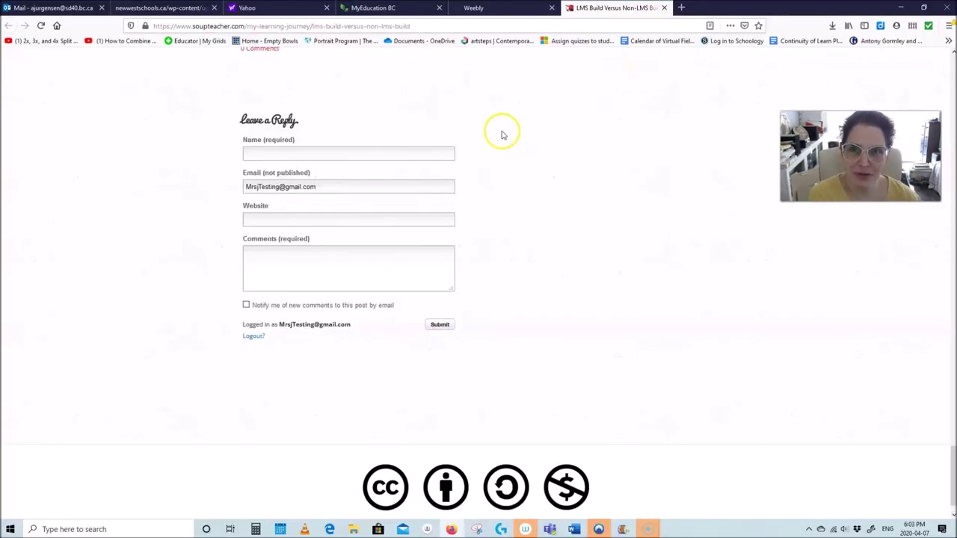
click(505, 11)
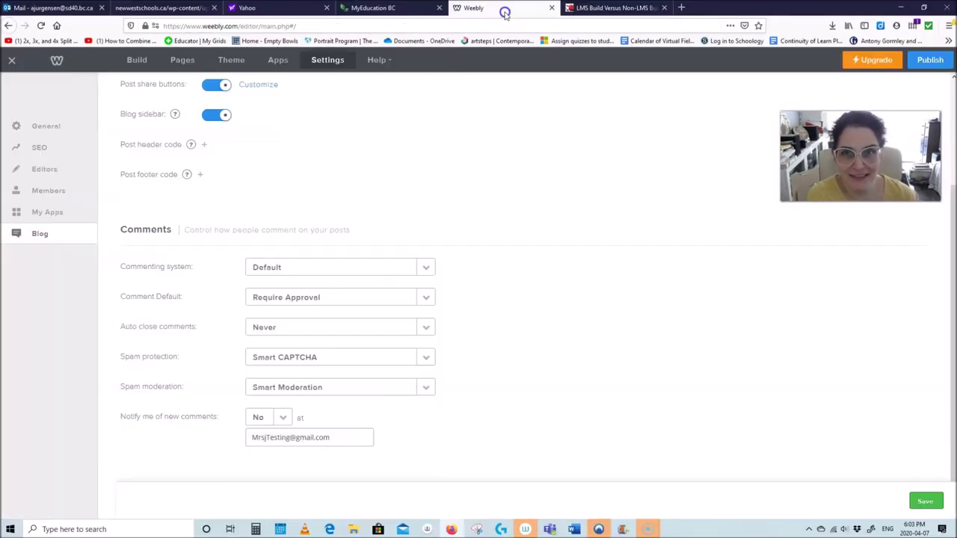